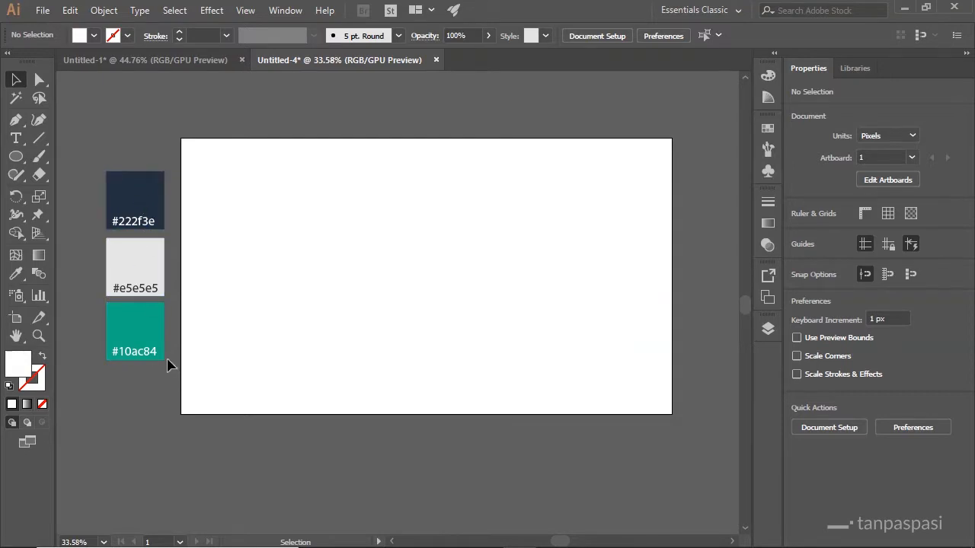
Draw a rectangle about 232 by 256 px below the color swatches and fill it with #10ac84
{"action": "left_click_drag", "start_coordinate": [171, 371], "coordinate": [233, 314]}
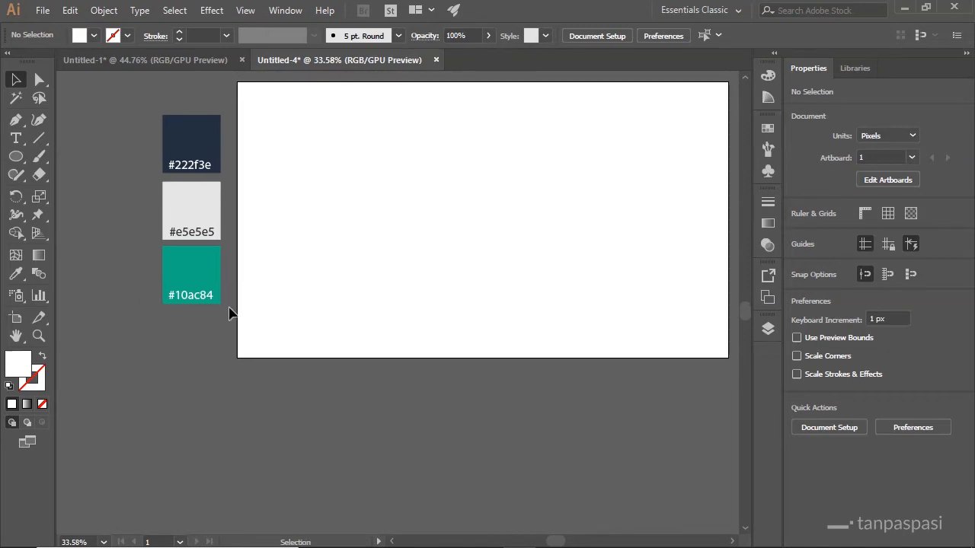
{"action": "key", "text": "m"}
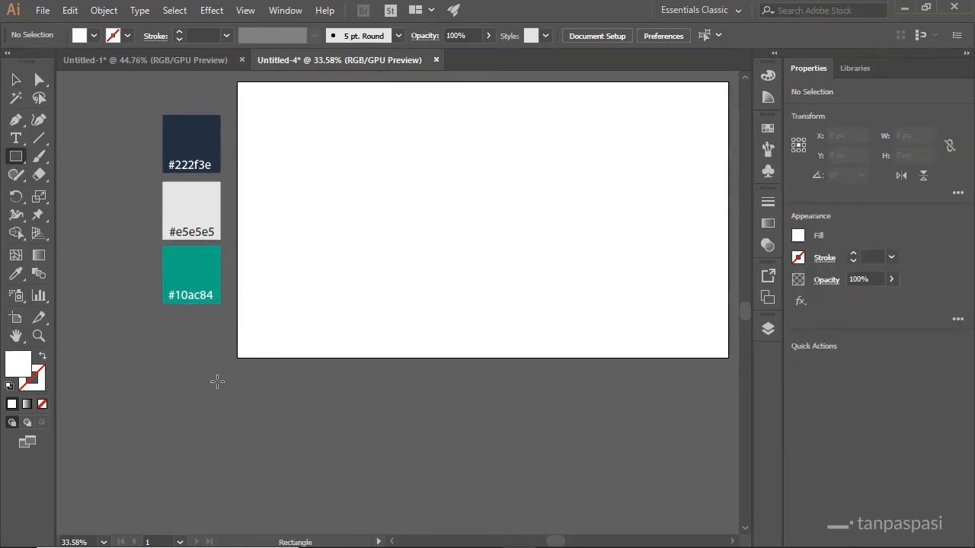
{"action": "left_click_drag", "start_coordinate": [211, 383], "coordinate": [150, 318]}
{"action": "key", "text": "v"}
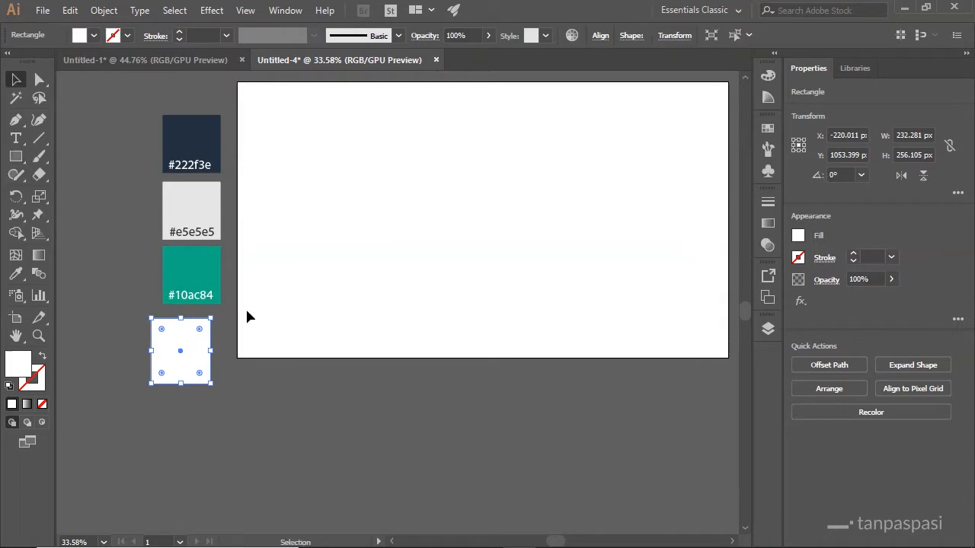
{"action": "left_click_drag", "start_coordinate": [263, 172], "coordinate": [259, 195]}
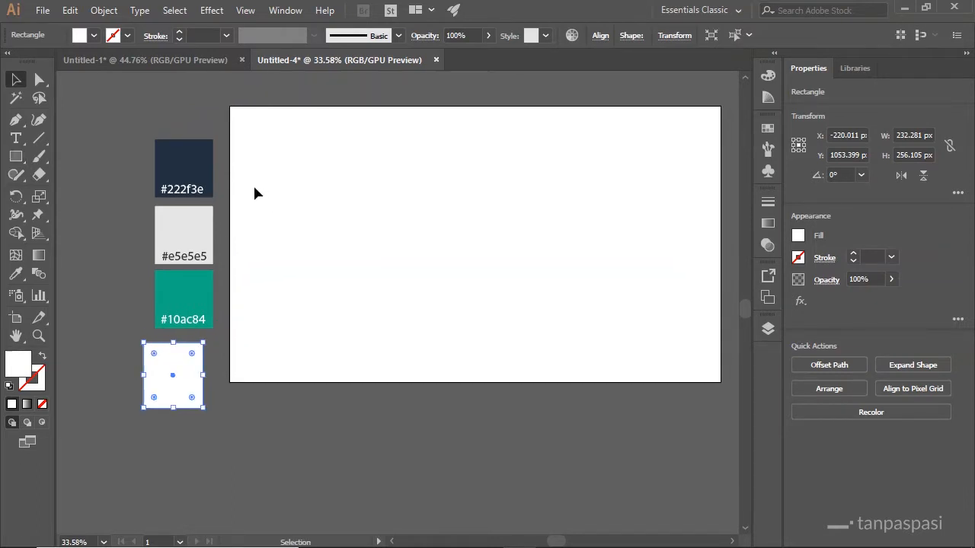
{"action": "double_click", "coordinate": [19, 371]}
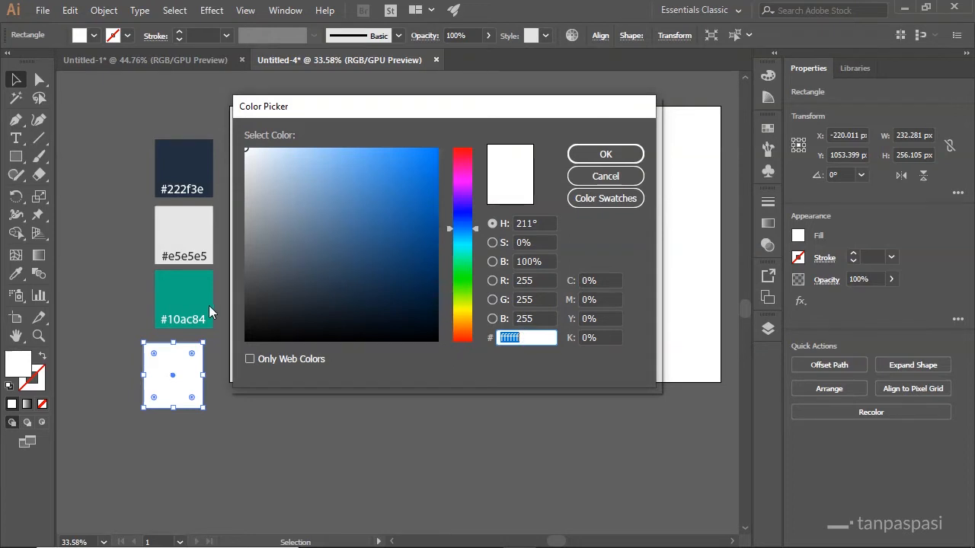
{"action": "type", "text": "10ac84"}
{"action": "left_click", "coordinate": [626, 156]}
{"action": "left_click", "coordinate": [289, 426]}
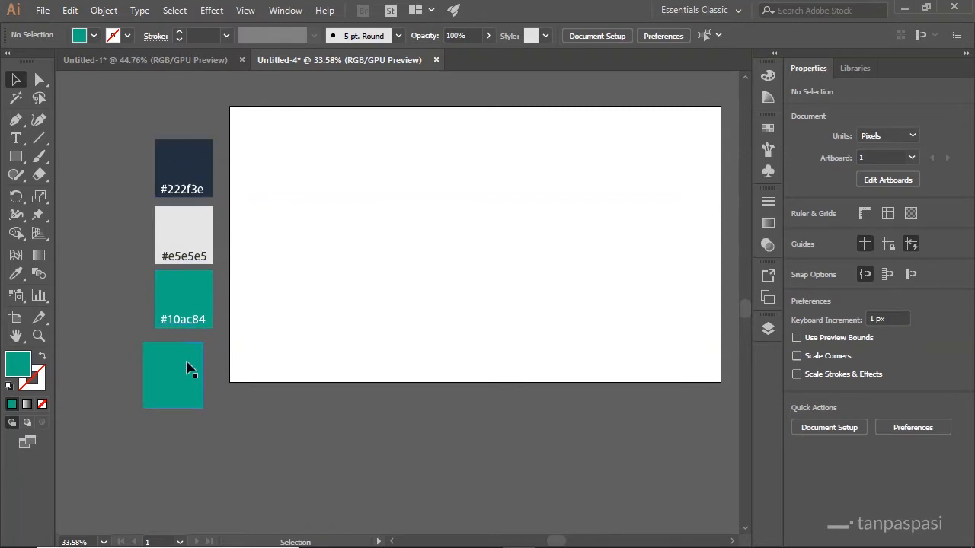
Move the green sample rectangle below the artboard and delete it
{"action": "left_click_drag", "start_coordinate": [176, 373], "coordinate": [262, 425]}
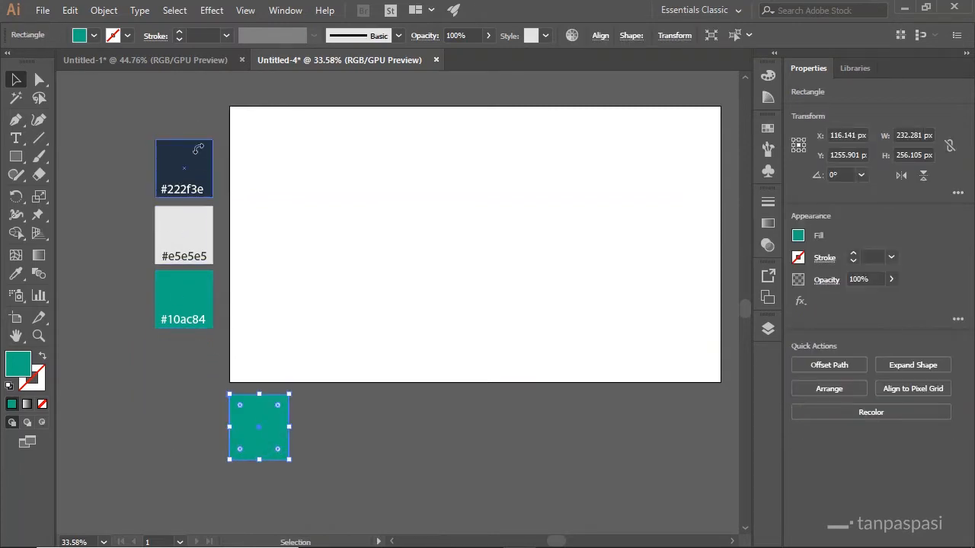
{"action": "key", "text": "Delete"}
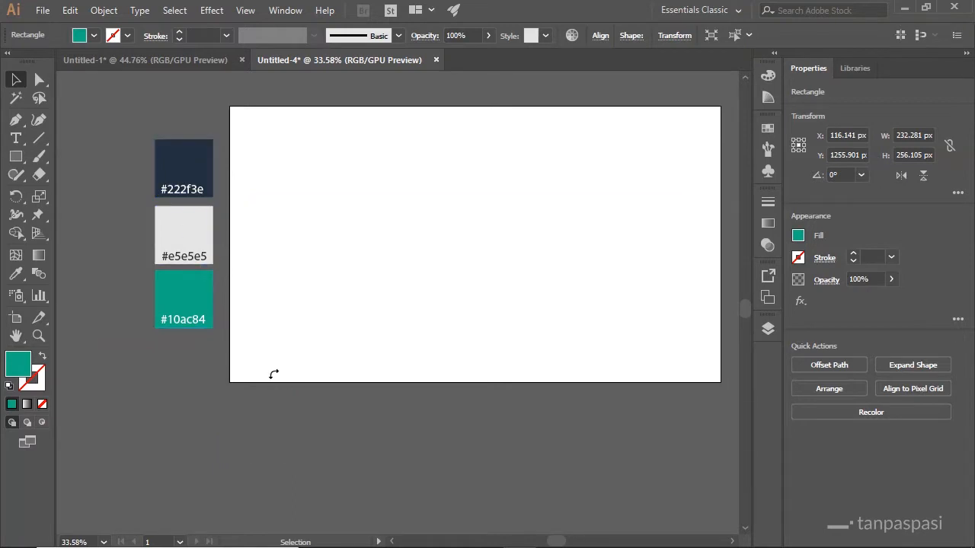
Draw a circle about 739 px in diameter from the center of the artboard with the Ellipse tool
{"action": "left_click_drag", "start_coordinate": [303, 245], "coordinate": [255, 249]}
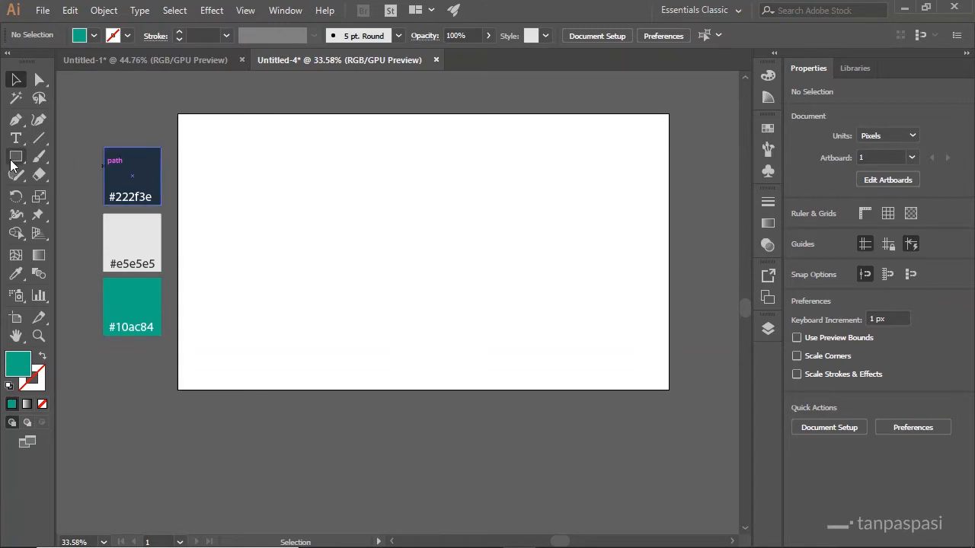
{"action": "left_click_drag", "start_coordinate": [15, 163], "coordinate": [128, 196]}
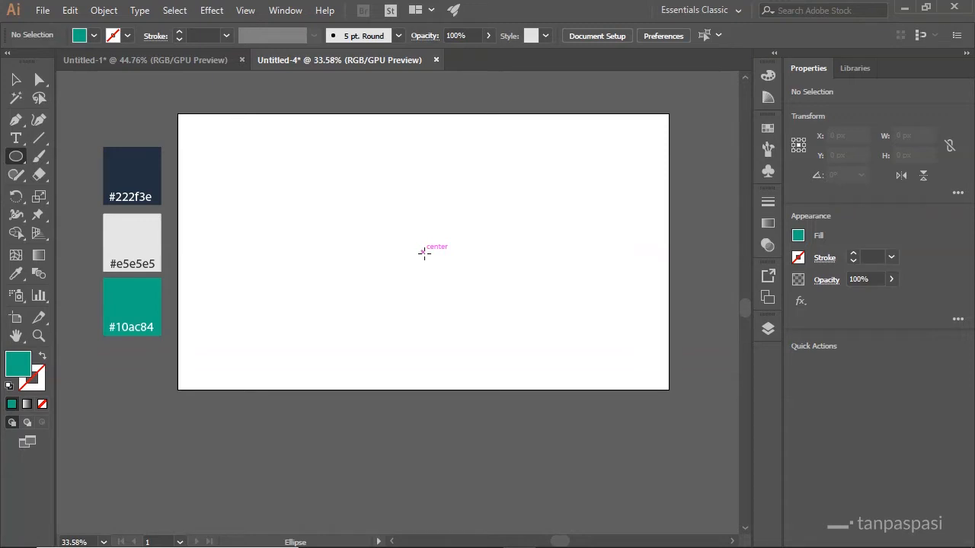
{"action": "left_click_drag", "start_coordinate": [423, 252], "coordinate": [500, 311]}
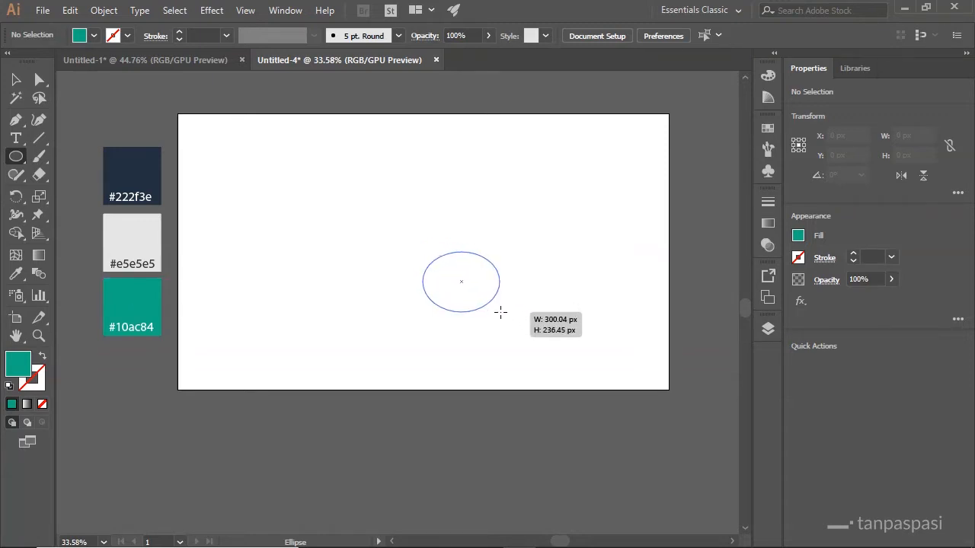
{"action": "mouse_move", "coordinate": [500, 311]}
{"action": "left_mouse_down"}
{"action": "mouse_move", "coordinate": [523, 335]}
{"action": "mouse_move", "coordinate": [483, 300]}
{"action": "mouse_move", "coordinate": [515, 338]}
{"action": "mouse_move", "coordinate": [491, 310]}
{"action": "mouse_move", "coordinate": [505, 326]}
{"action": "mouse_move", "coordinate": [476, 280]}
{"action": "mouse_move", "coordinate": [519, 346]}
{"action": "left_mouse_up"}
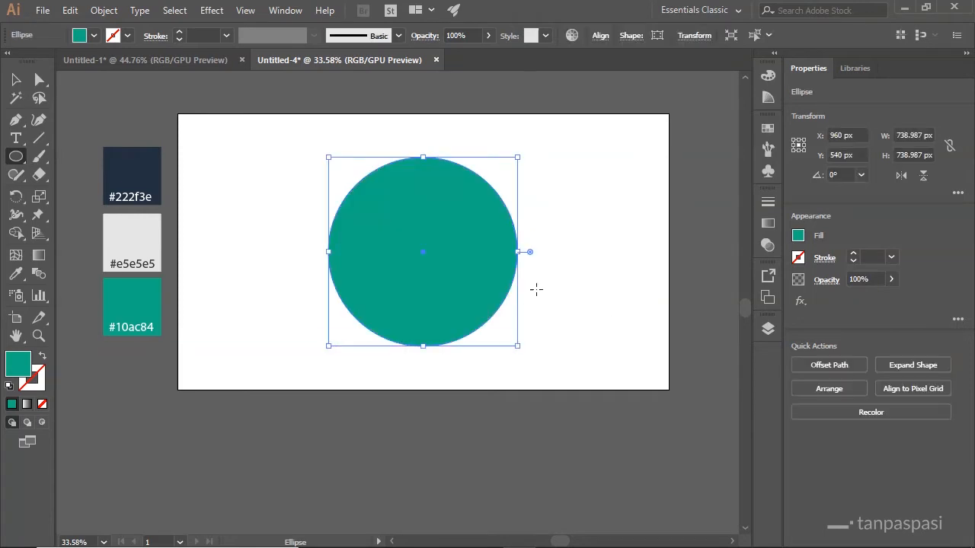
{"action": "left_click", "coordinate": [16, 80]}
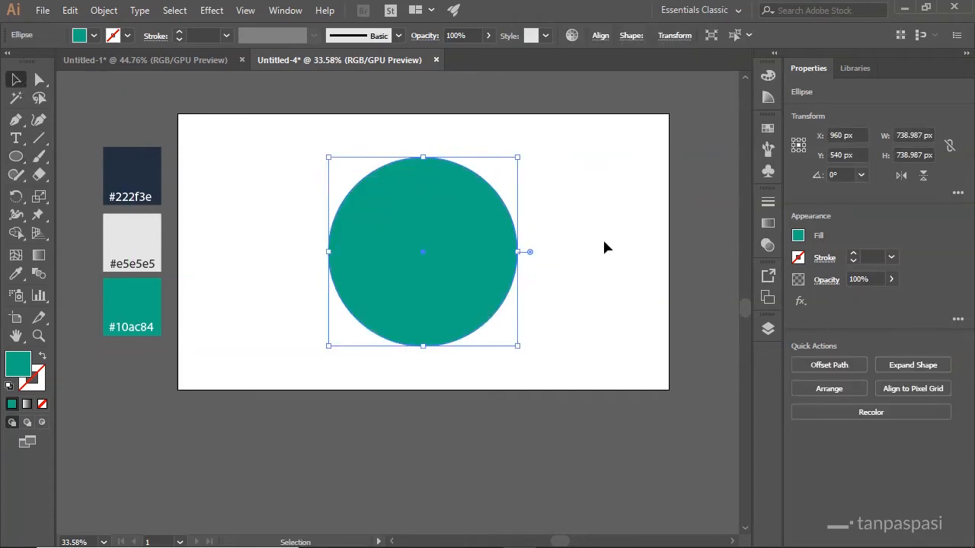
{"action": "left_click", "coordinate": [590, 182]}
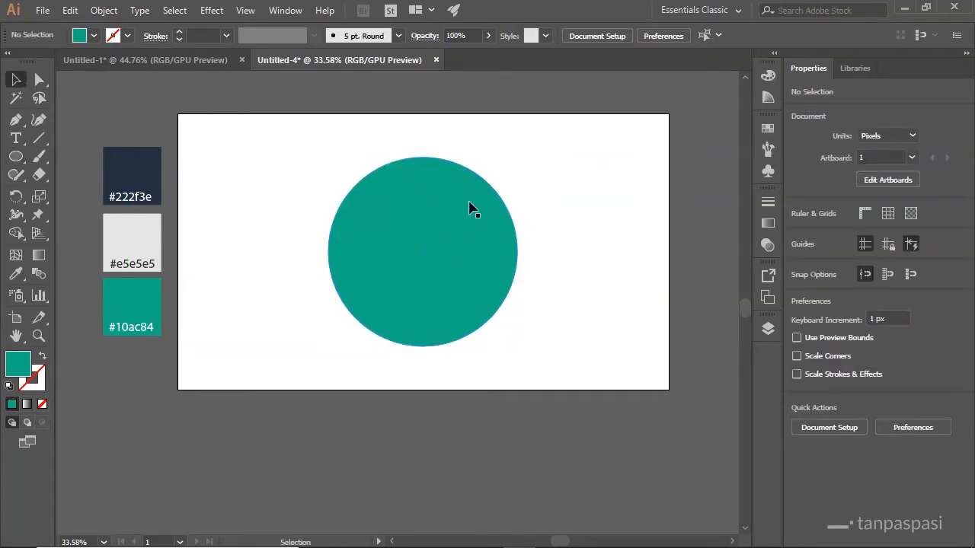
Recolor the circle with the dark navy #222f3e sampled from its swatch using the Eyedropper
{"action": "left_click", "coordinate": [444, 185]}
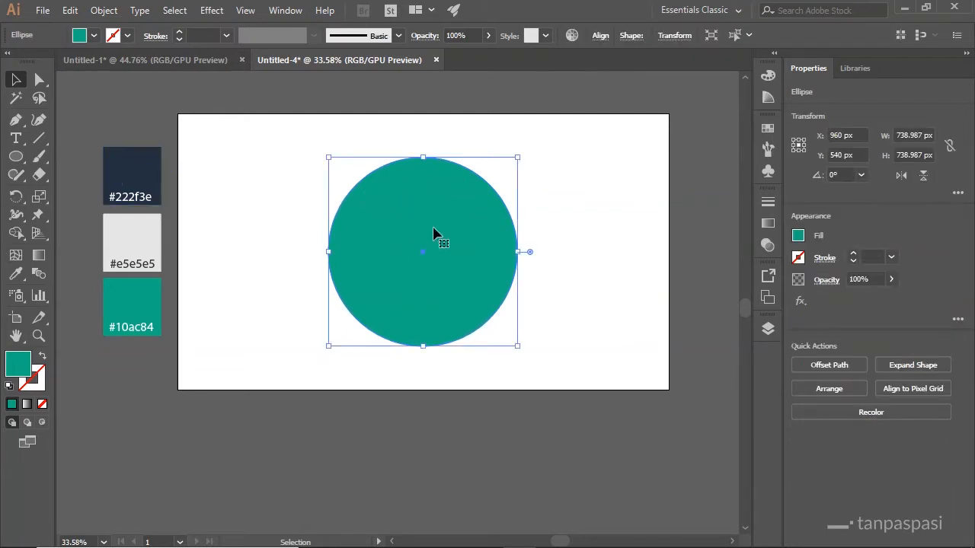
{"action": "left_click", "coordinate": [16, 274]}
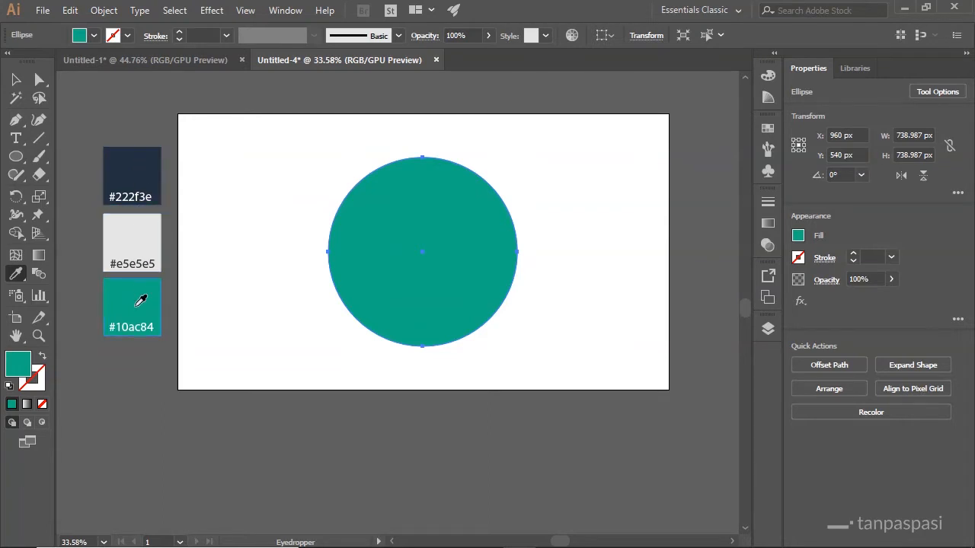
{"action": "left_click", "coordinate": [147, 158]}
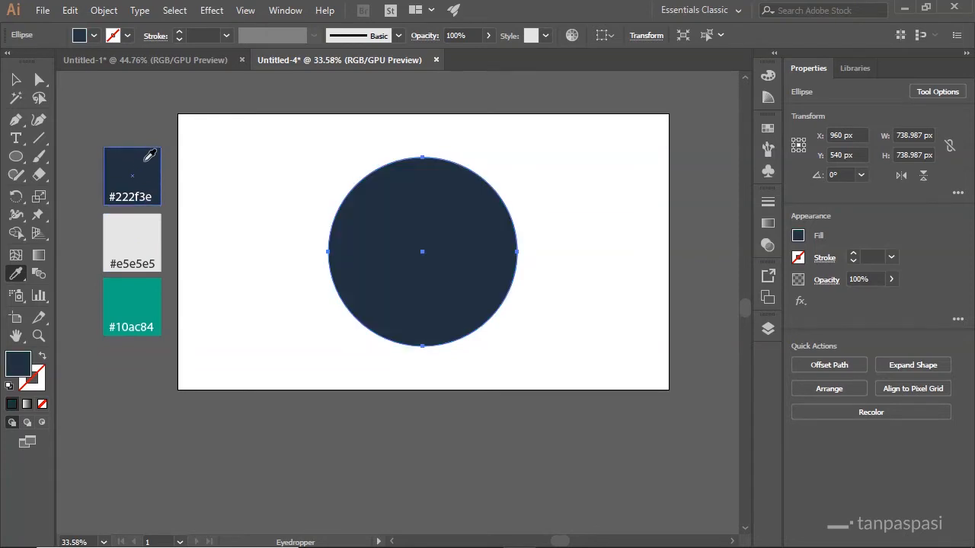
{"action": "left_click", "coordinate": [16, 79]}
{"action": "left_click", "coordinate": [546, 191]}
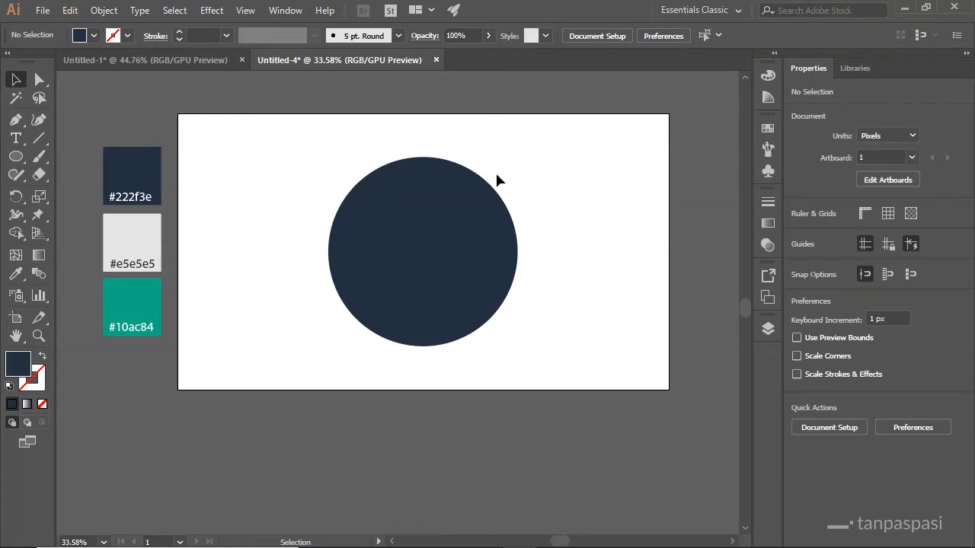
Copy the navy circle and paste the duplicate in place in front of it
{"action": "left_click", "coordinate": [437, 181]}
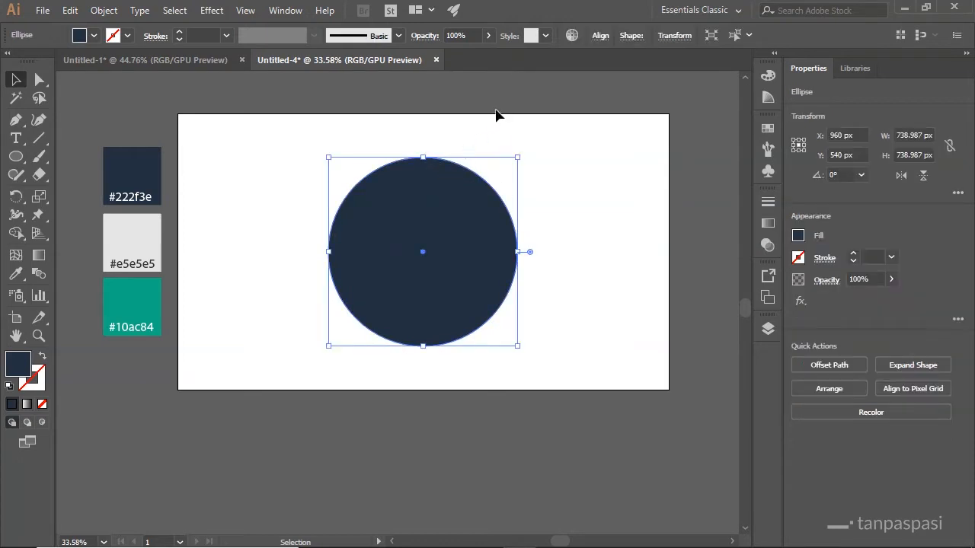
{"action": "key", "text": "a"}
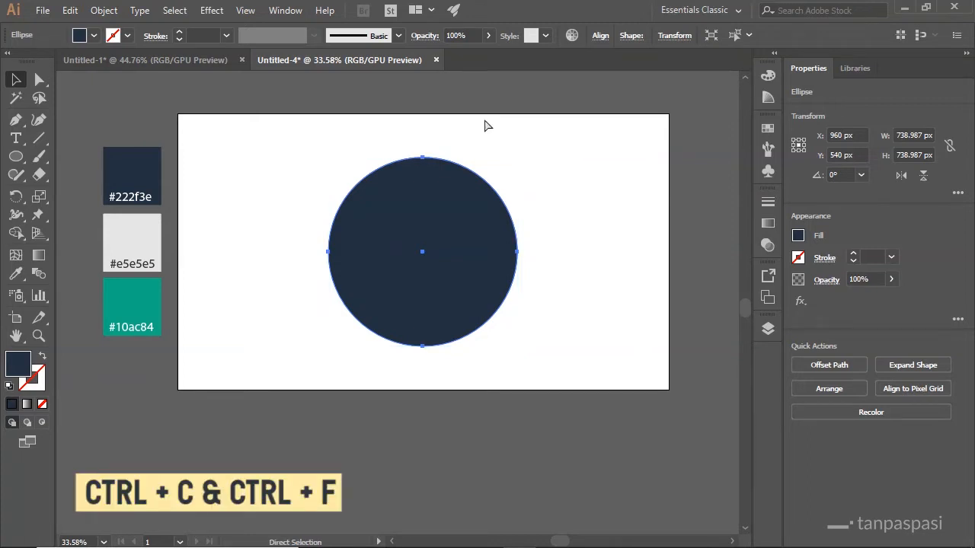
{"action": "key", "text": "v"}
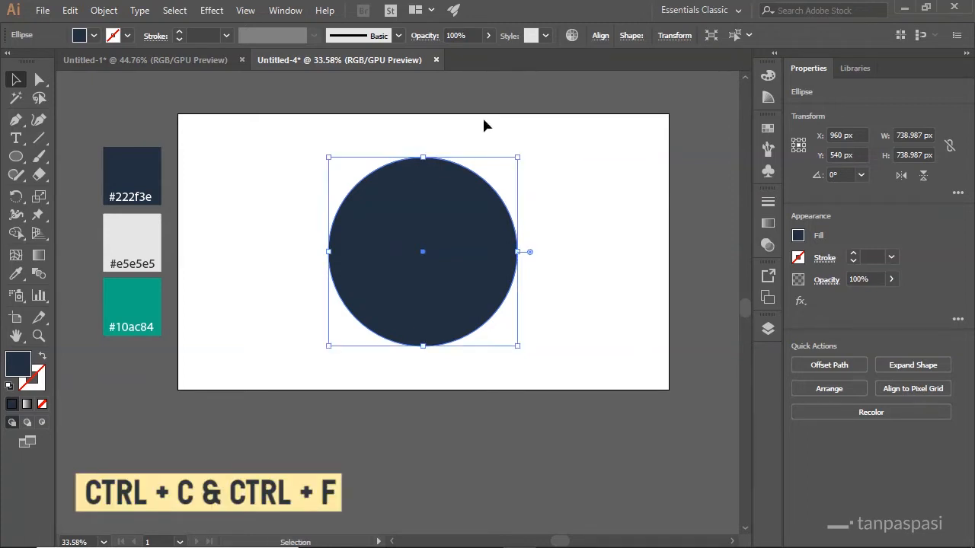
{"action": "key", "text": "a"}
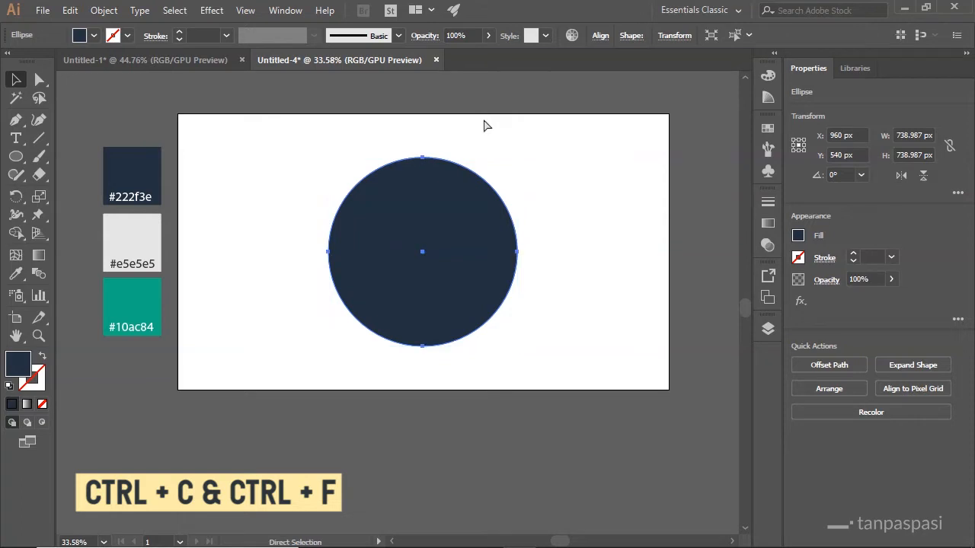
{"action": "key", "text": "v"}
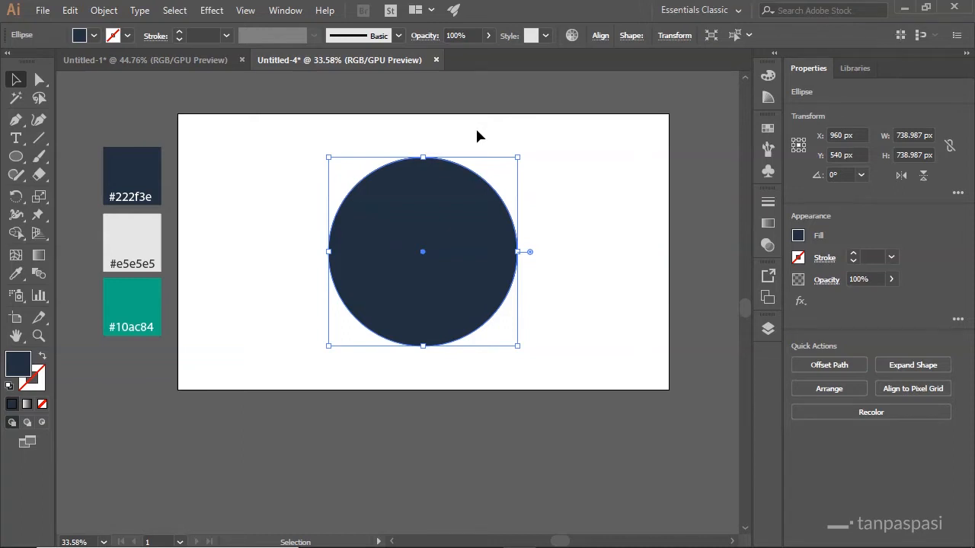
Move the front circle aside to check for the duplicate, and undo the move
{"action": "left_click", "coordinate": [477, 135]}
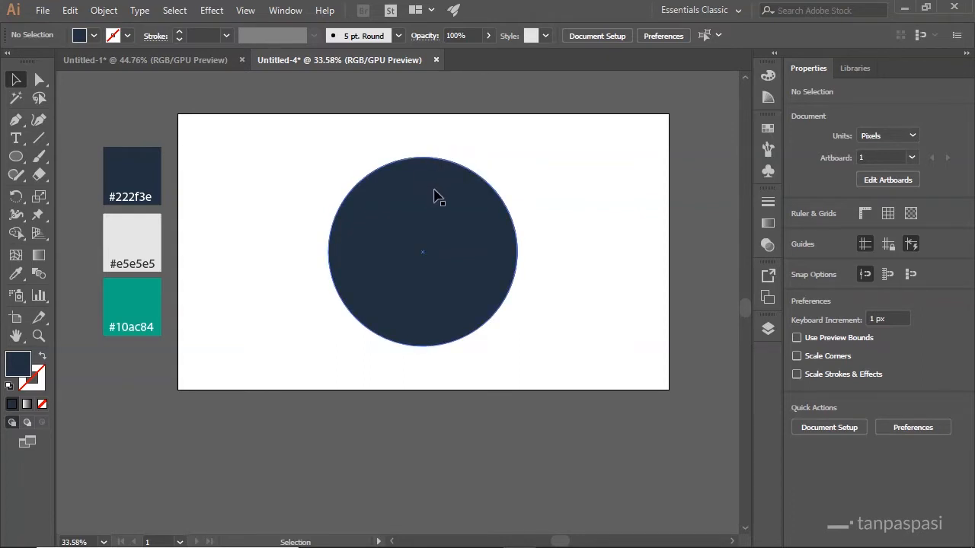
{"action": "left_click_drag", "start_coordinate": [419, 195], "coordinate": [508, 229]}
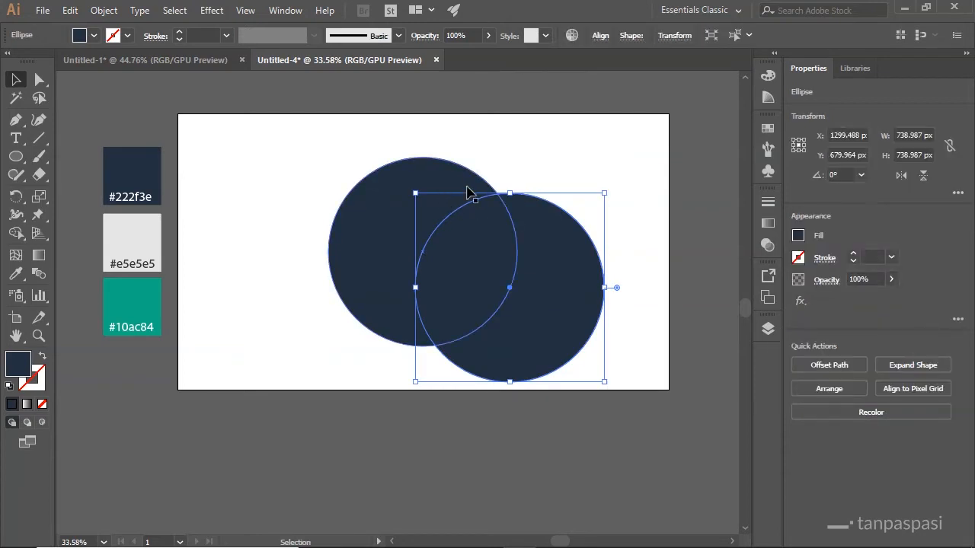
{"action": "key", "text": "ctrl+z"}
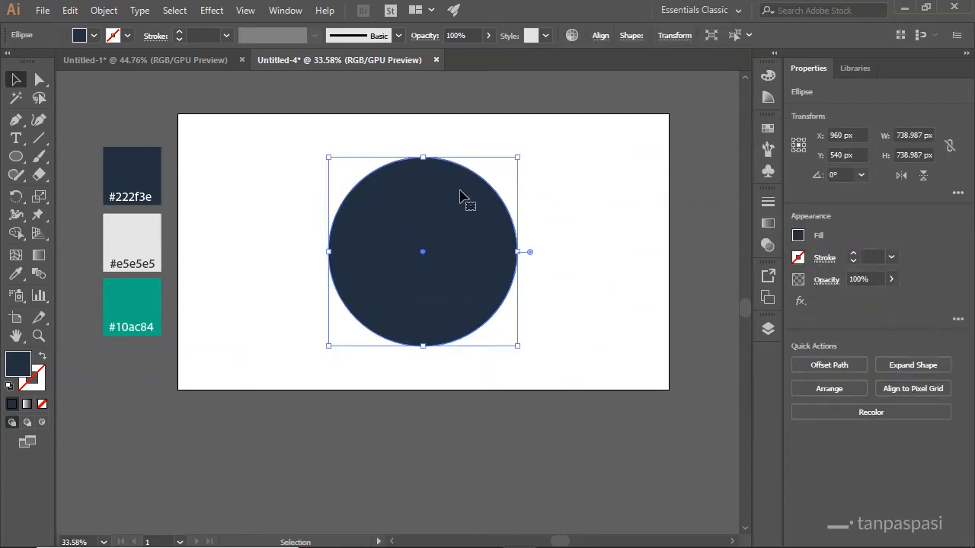
{"action": "left_click", "coordinate": [470, 145]}
Scale the front circle down proportionally around its center to about 693 px in diameter
{"action": "key", "text": "z"}
{"action": "left_click_drag", "start_coordinate": [462, 218], "coordinate": [523, 185]}
{"action": "key", "text": "space"}
{"action": "key", "text": "v"}
{"action": "left_click", "coordinate": [501, 191]}
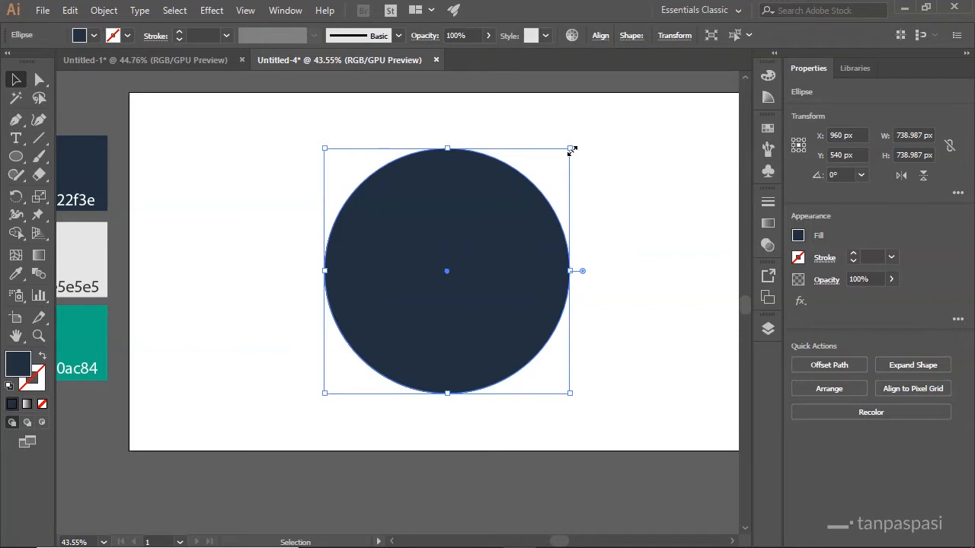
{"action": "key", "text": "shift+alt"}
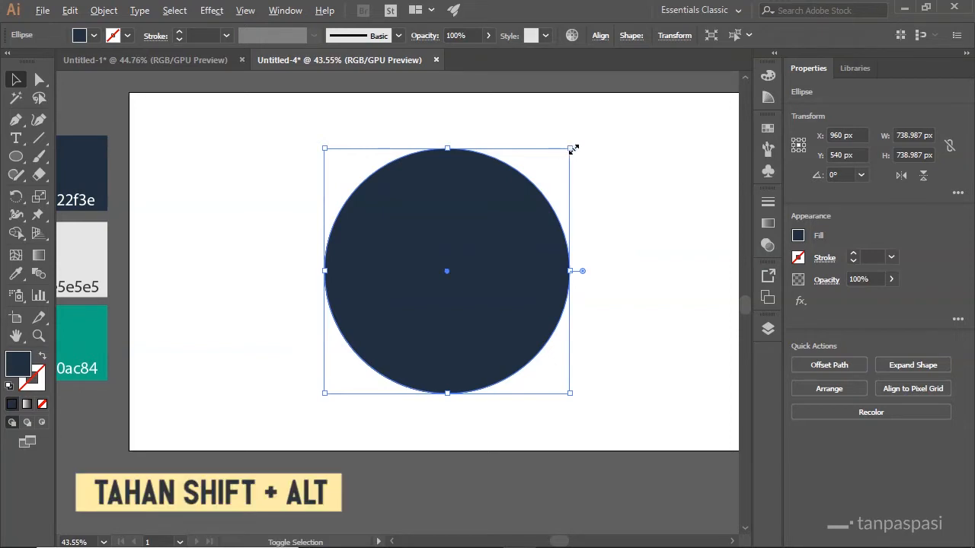
{"action": "left_click_drag", "start_coordinate": [573, 149], "coordinate": [566, 155]}
{"action": "left_click_drag", "start_coordinate": [564, 157], "coordinate": [563, 157]}
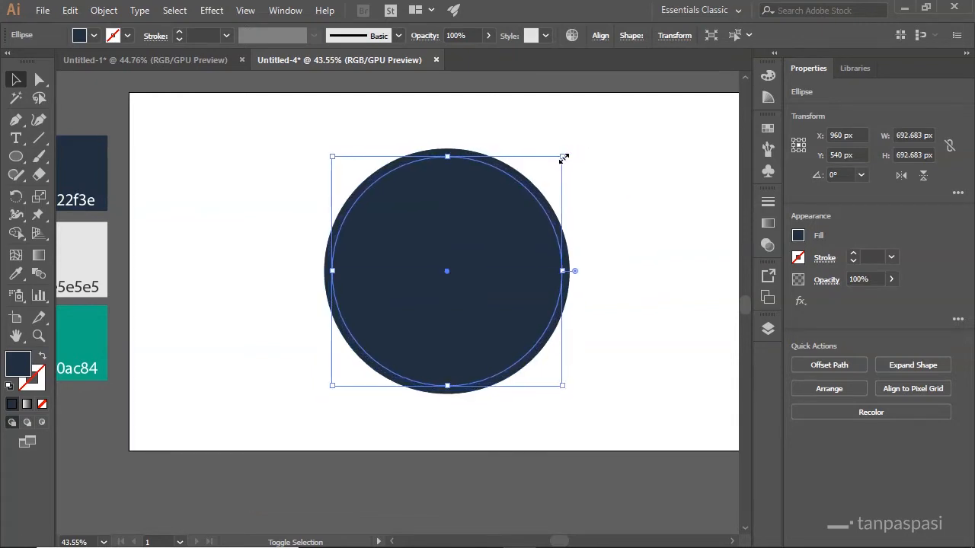
{"action": "left_click", "coordinate": [584, 130]}
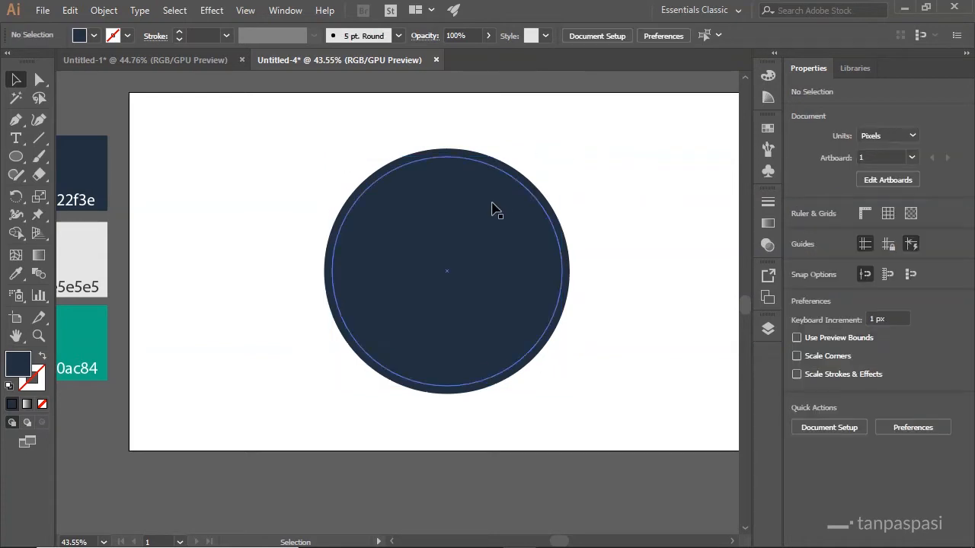
Copy the smaller inner circle and paste the duplicate in place in front
{"action": "left_click", "coordinate": [485, 160]}
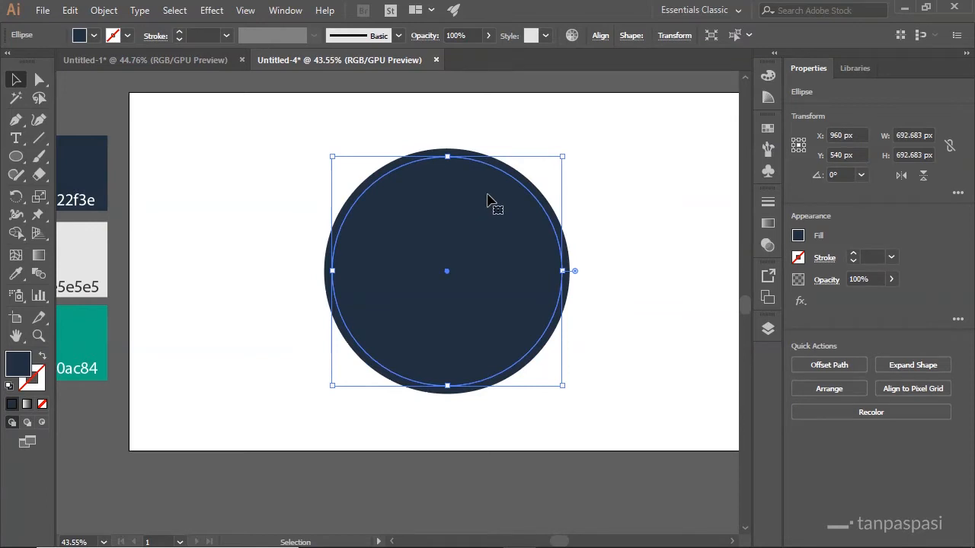
{"action": "left_click", "coordinate": [591, 179]}
{"action": "left_click", "coordinate": [493, 236]}
{"action": "key", "text": "ctrl+c"}
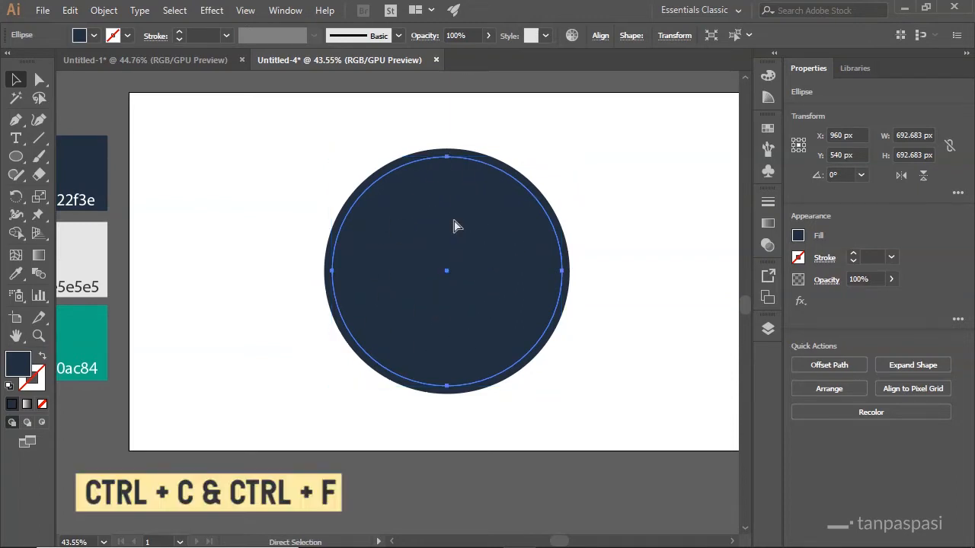
{"action": "key", "text": "ctrl+f"}
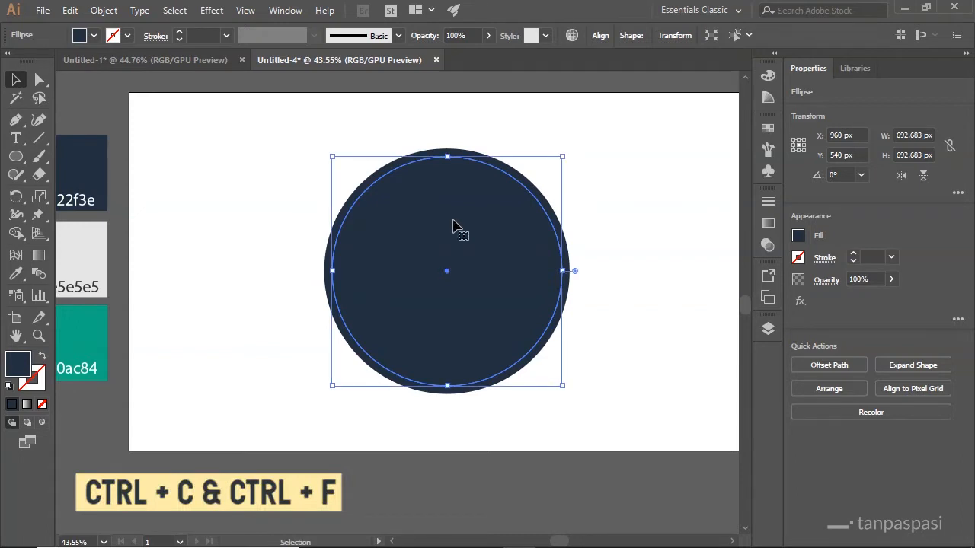
Move the inner circle's copy aside to check the duplication, and undo the move
{"action": "left_click_drag", "start_coordinate": [469, 218], "coordinate": [539, 261]}
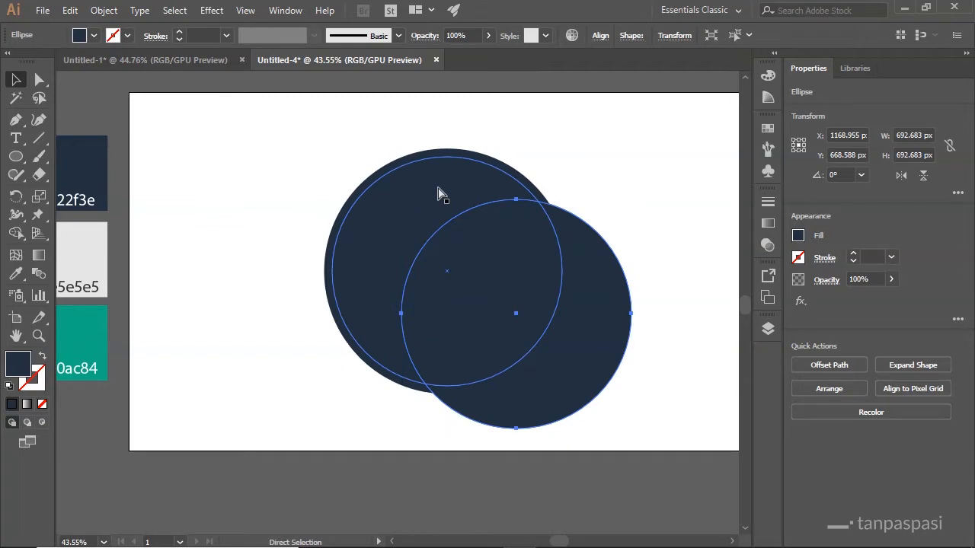
{"action": "key", "text": "ctrl+z"}
{"action": "left_click", "coordinate": [592, 129]}
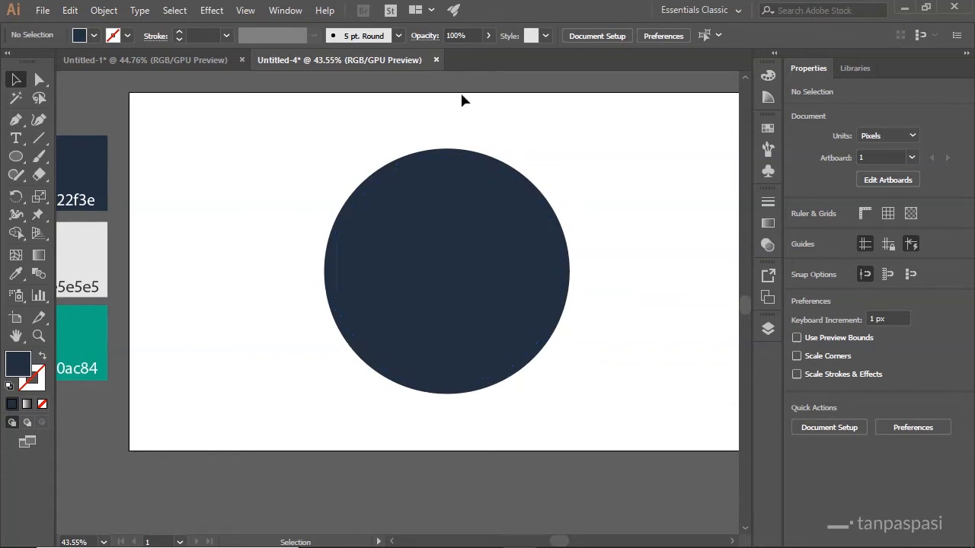
Show the Pathfinder controls and place them clear of the circles
{"action": "left_click", "coordinate": [290, 14]}
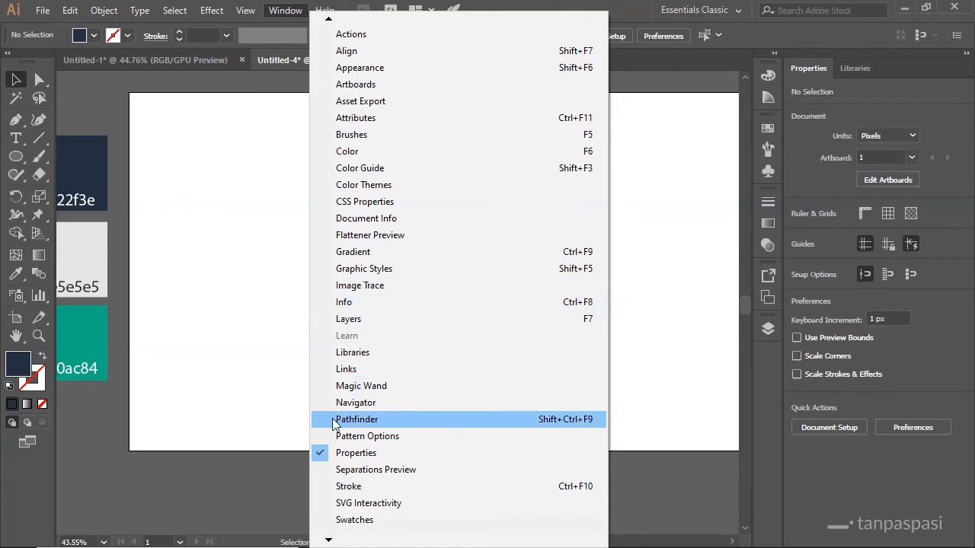
{"action": "left_click", "coordinate": [384, 419]}
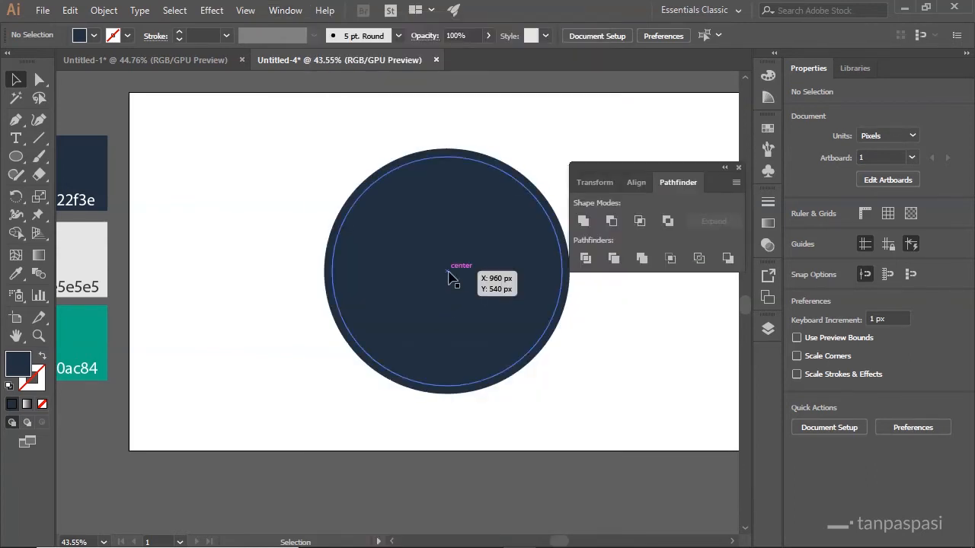
{"action": "left_click_drag", "start_coordinate": [666, 169], "coordinate": [659, 111]}
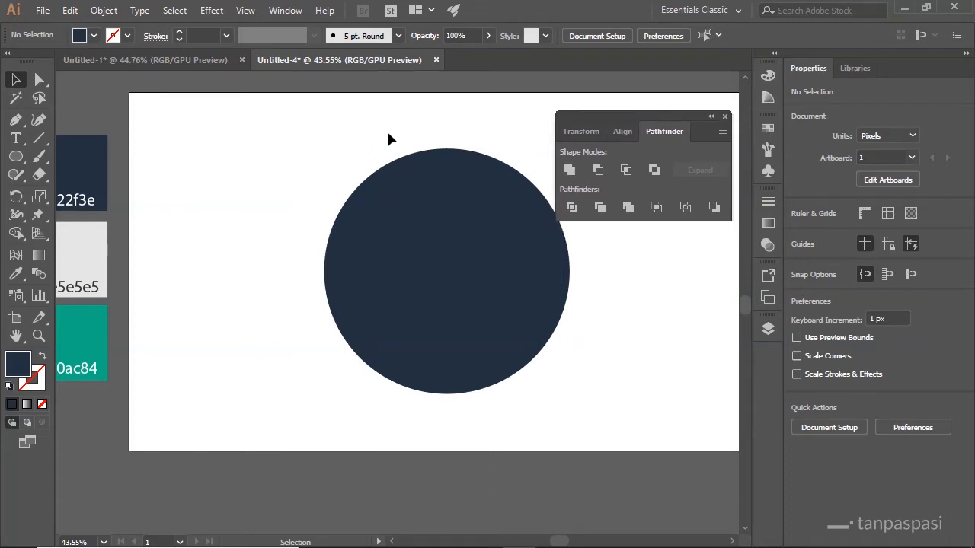
{"action": "left_click_drag", "start_coordinate": [391, 135], "coordinate": [327, 132]}
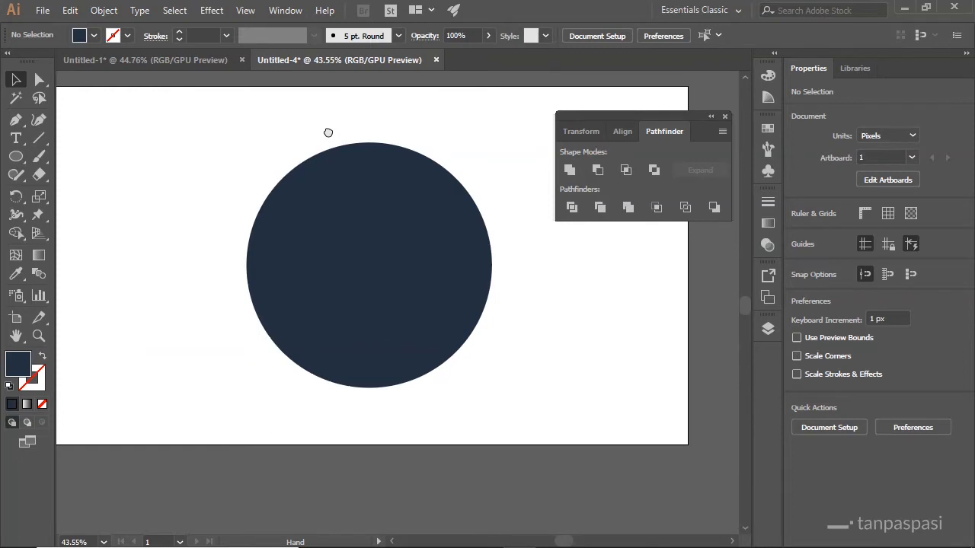
{"action": "left_click", "coordinate": [383, 147]}
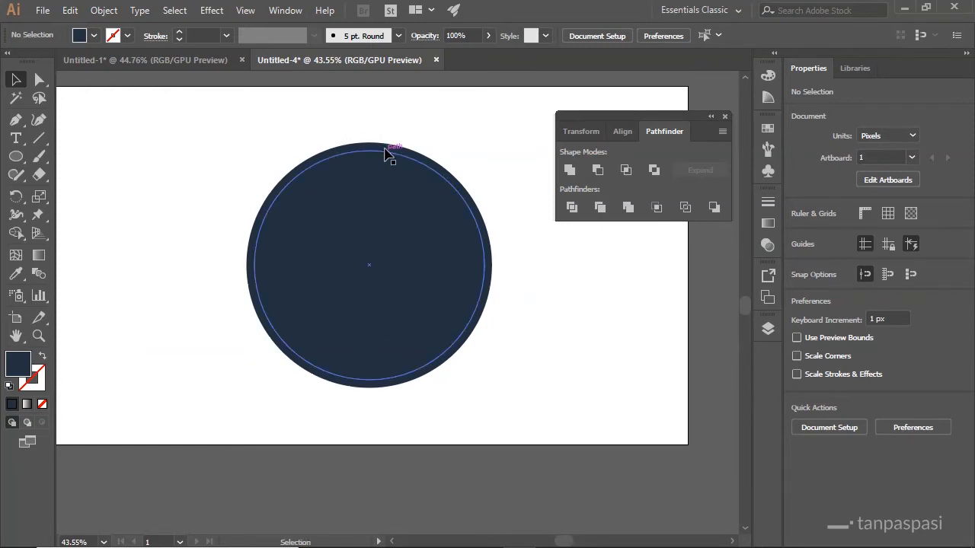
{"action": "left_click", "coordinate": [394, 208]}
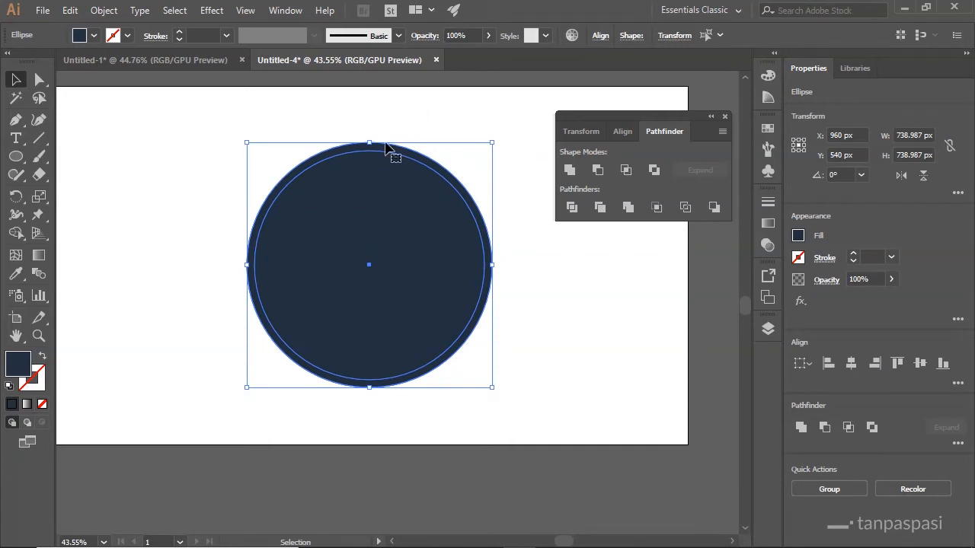
{"action": "left_click", "coordinate": [481, 112]}
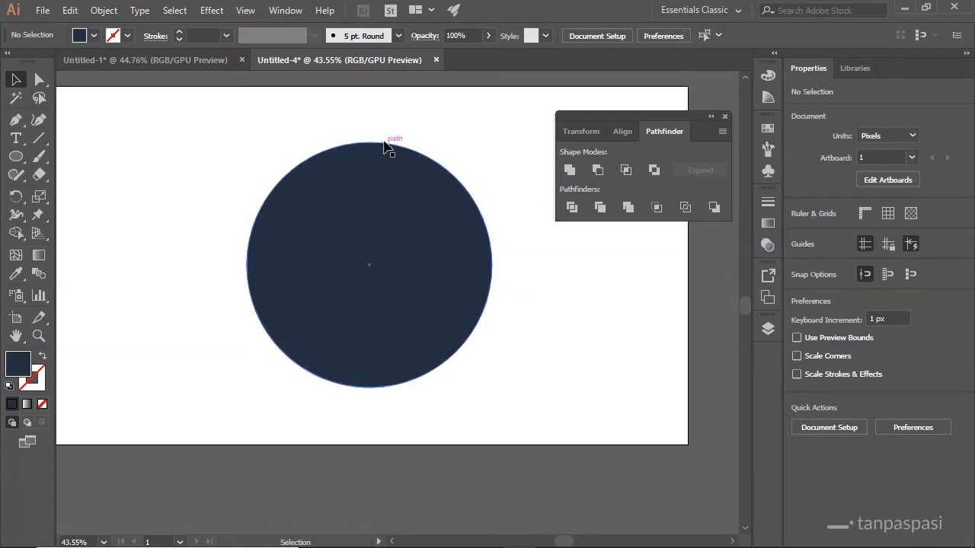
{"action": "left_click", "coordinate": [385, 152]}
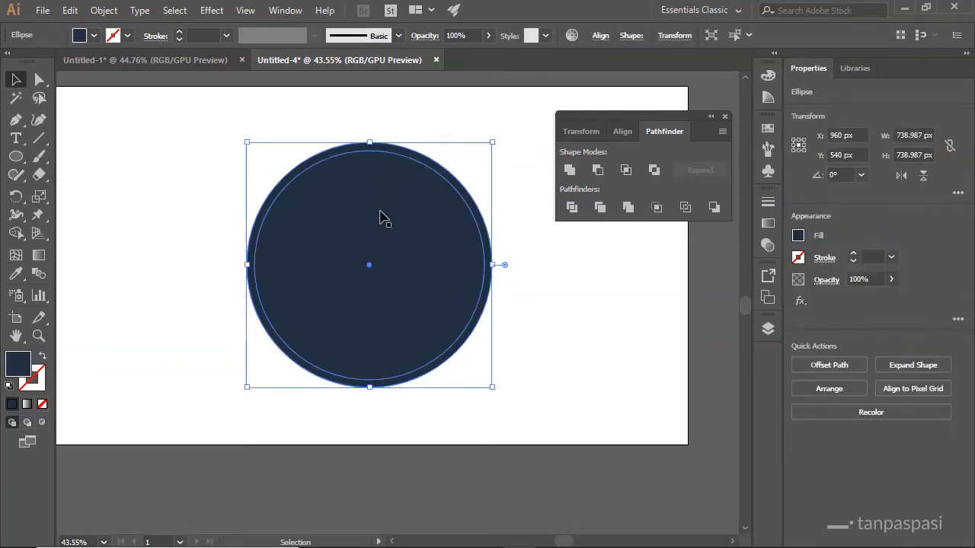
{"action": "left_click", "coordinate": [396, 177], "text": "shift"}
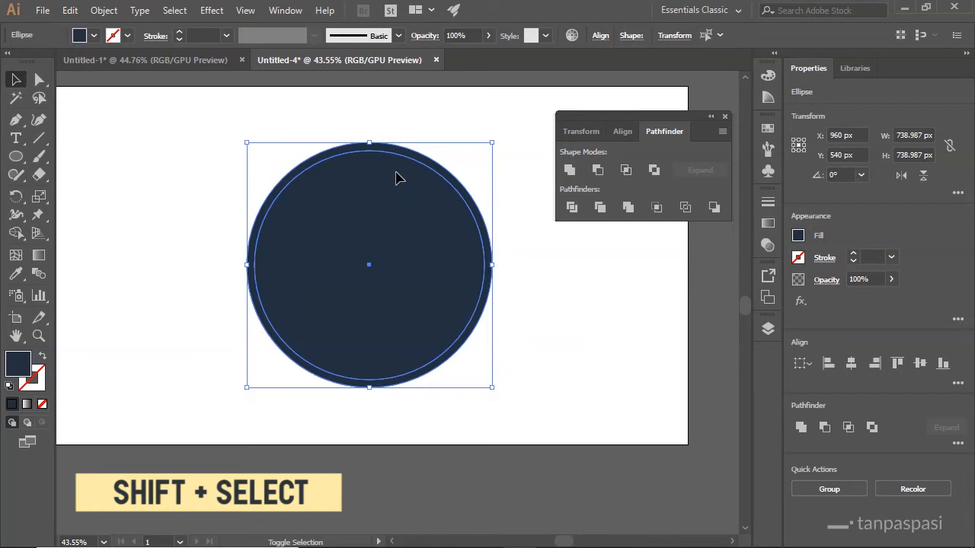
{"action": "left_click", "coordinate": [428, 107]}
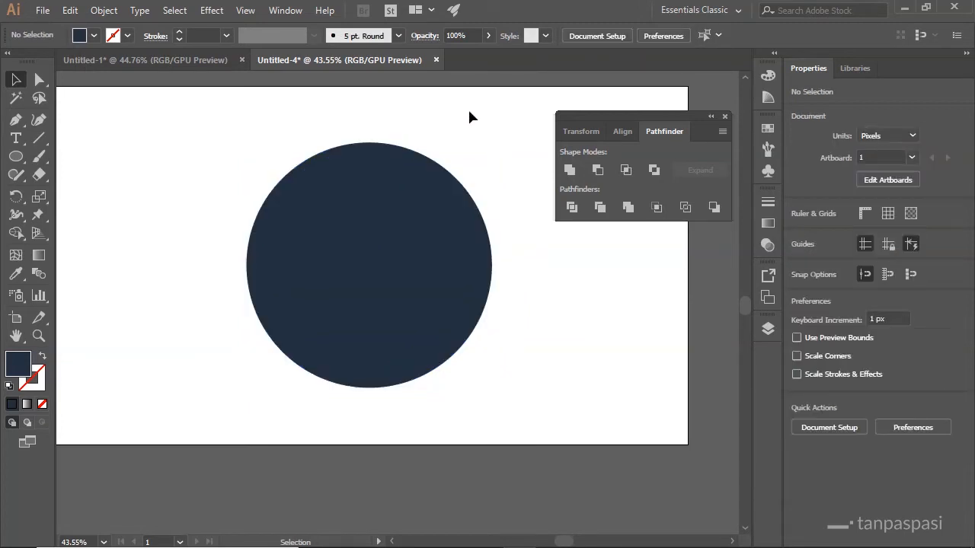
Subtract the front inner circle from the large circle with Minus Front to leave a thin outer ring
{"action": "left_click", "coordinate": [390, 195]}
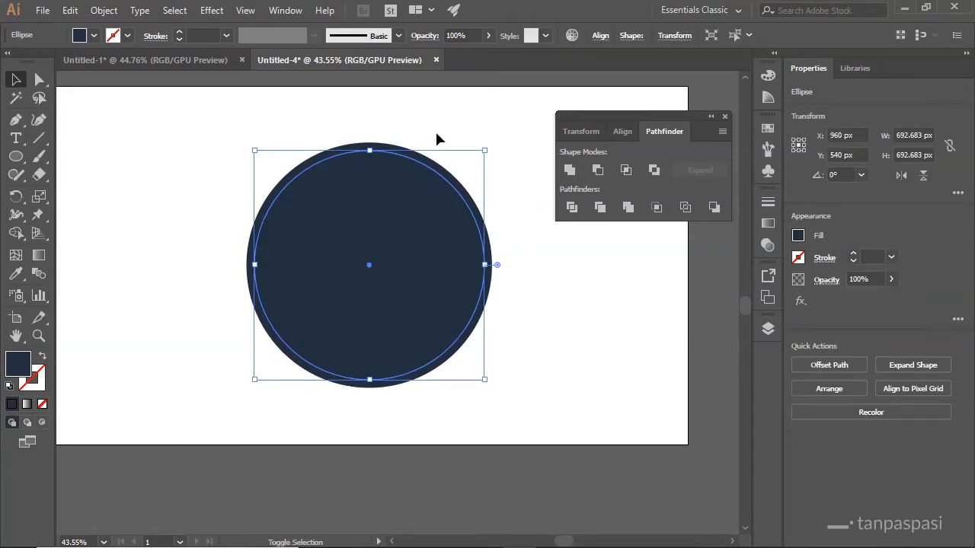
{"action": "left_click", "coordinate": [376, 150], "text": "shift"}
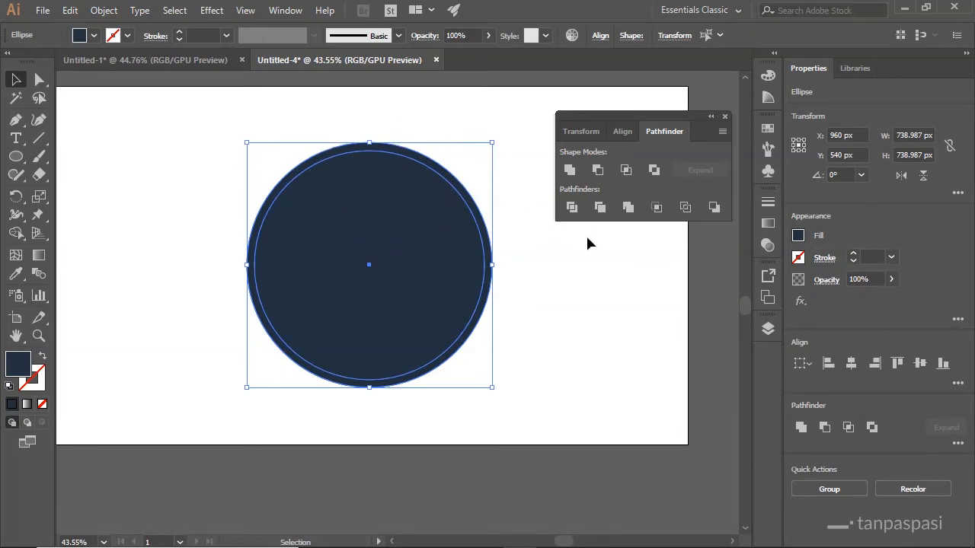
{"action": "mouse_move", "coordinate": [669, 117]}
{"action": "left_mouse_down"}
{"action": "mouse_move", "coordinate": [641, 111]}
{"action": "mouse_move", "coordinate": [652, 116]}
{"action": "left_mouse_up"}
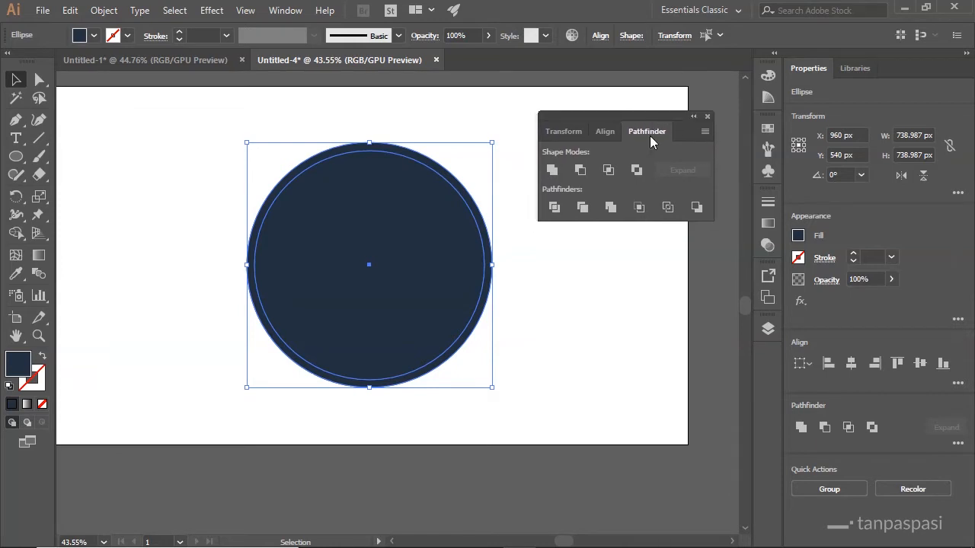
{"action": "left_click", "coordinate": [580, 174]}
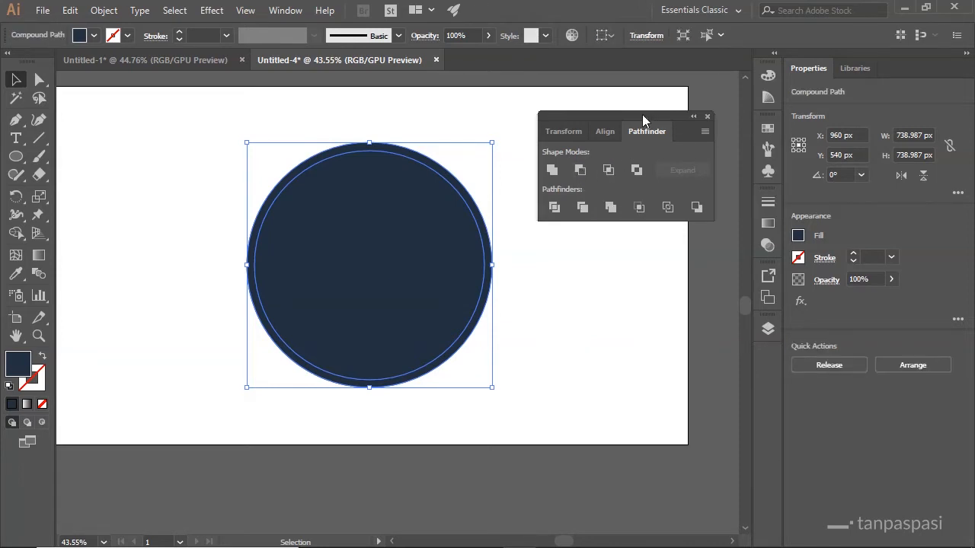
{"action": "left_click_drag", "start_coordinate": [643, 114], "coordinate": [662, 117]}
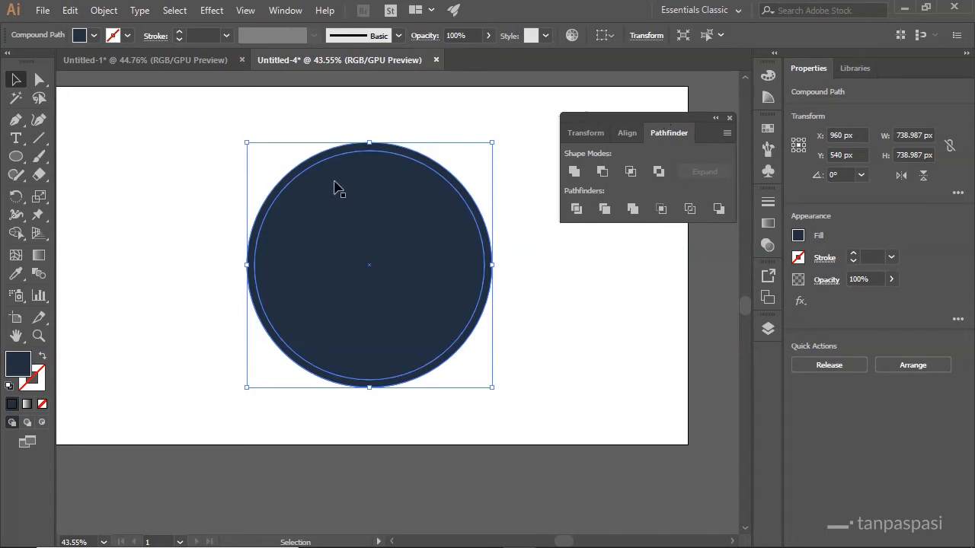
{"action": "left_click", "coordinate": [539, 243]}
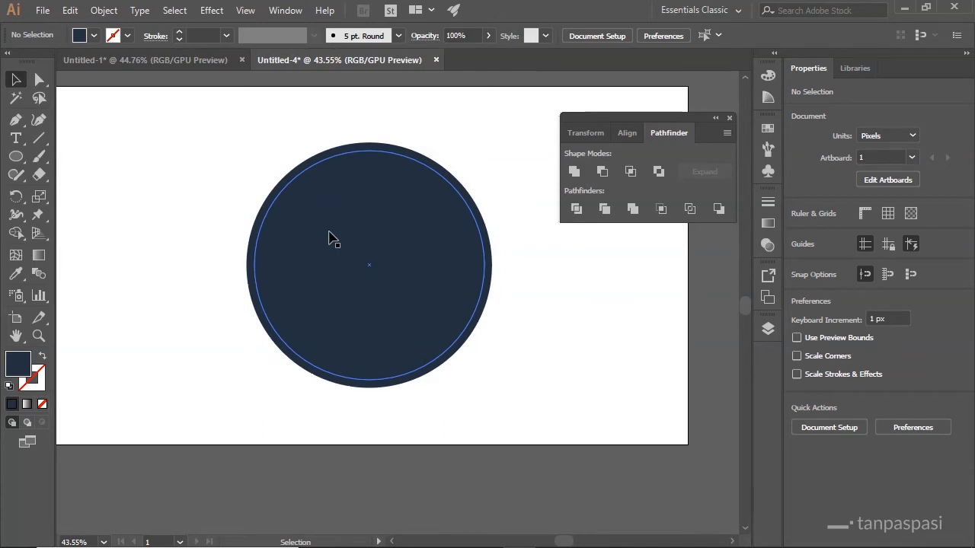
Fill the remaining inner circle with the light grey #e5e5e5 sampled from the palette swatch
{"action": "left_click", "coordinate": [372, 208]}
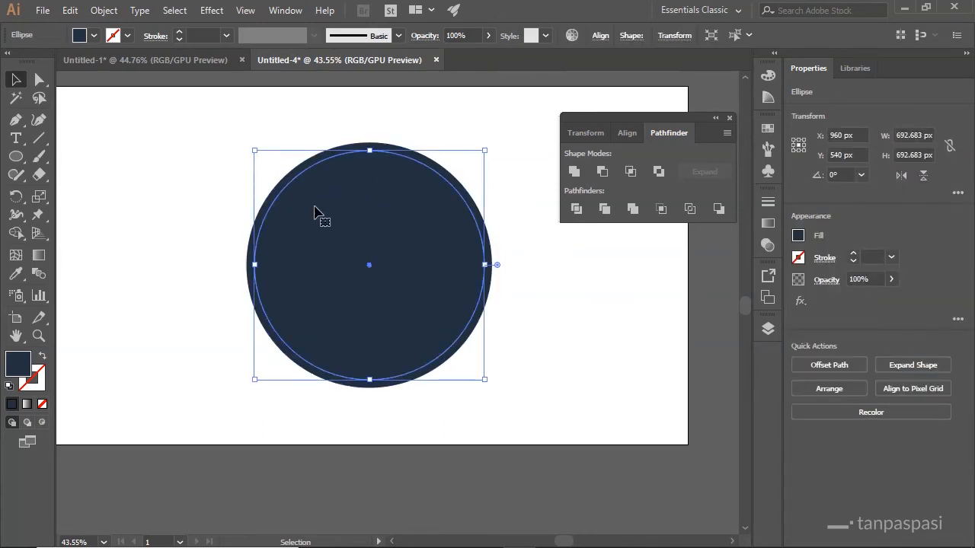
{"action": "key", "text": "z"}
{"action": "left_click_drag", "start_coordinate": [191, 213], "coordinate": [278, 239]}
{"action": "key", "text": "i"}
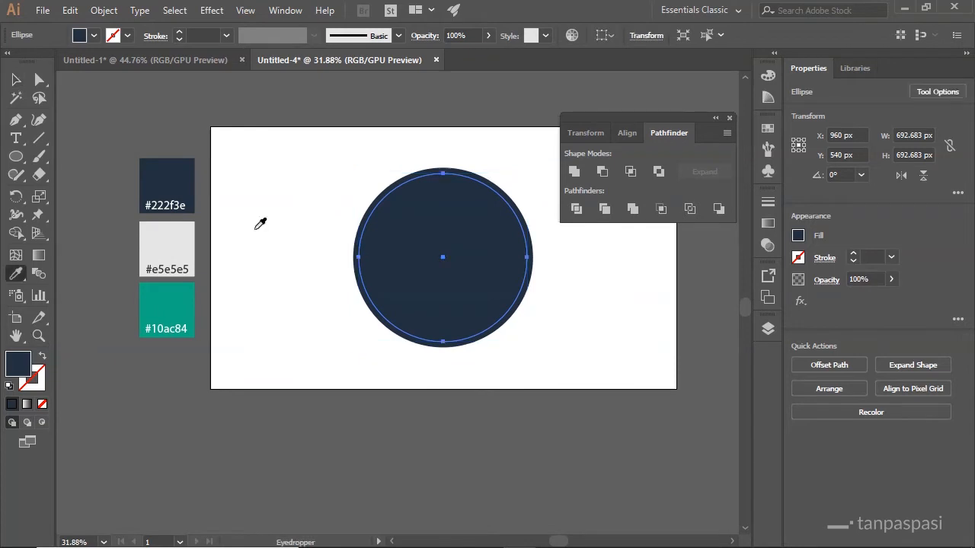
{"action": "left_click", "coordinate": [157, 239]}
{"action": "scroll", "coordinate": [205, 236], "scroll_direction": "right", "scroll_amount": 5}
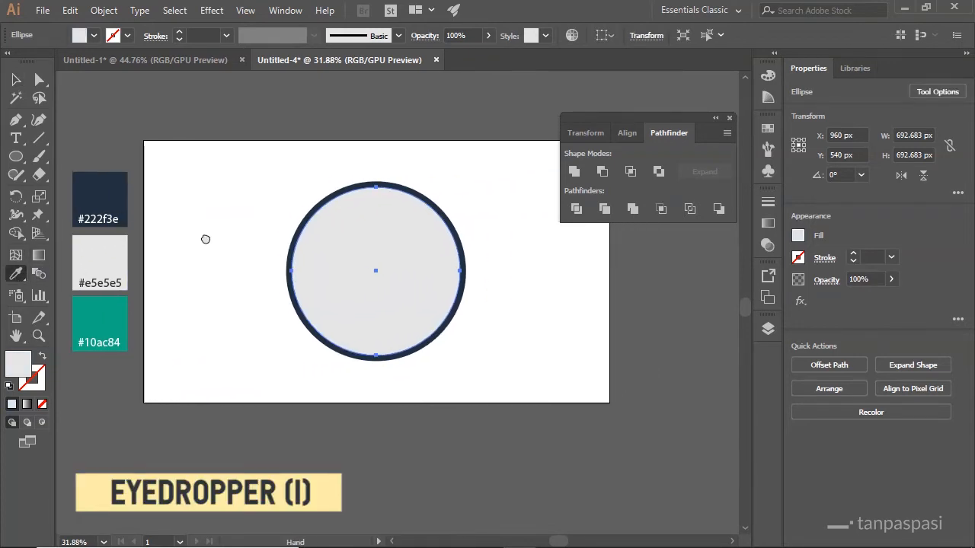
{"action": "key", "text": "v"}
{"action": "left_click", "coordinate": [202, 229]}
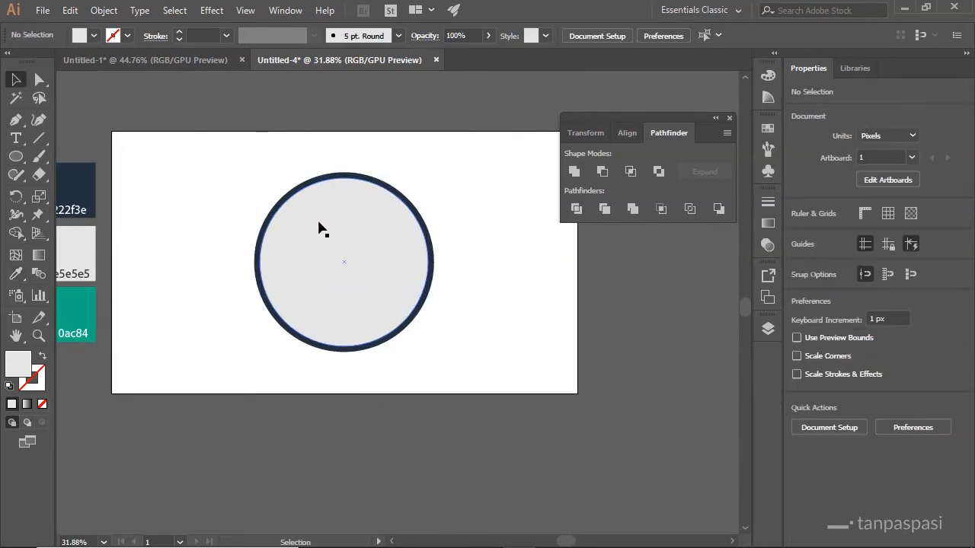
Move the dark ring aside to check that its middle is cut out, and undo the move
{"action": "key", "text": "z"}
{"action": "left_click_drag", "start_coordinate": [366, 253], "coordinate": [398, 211]}
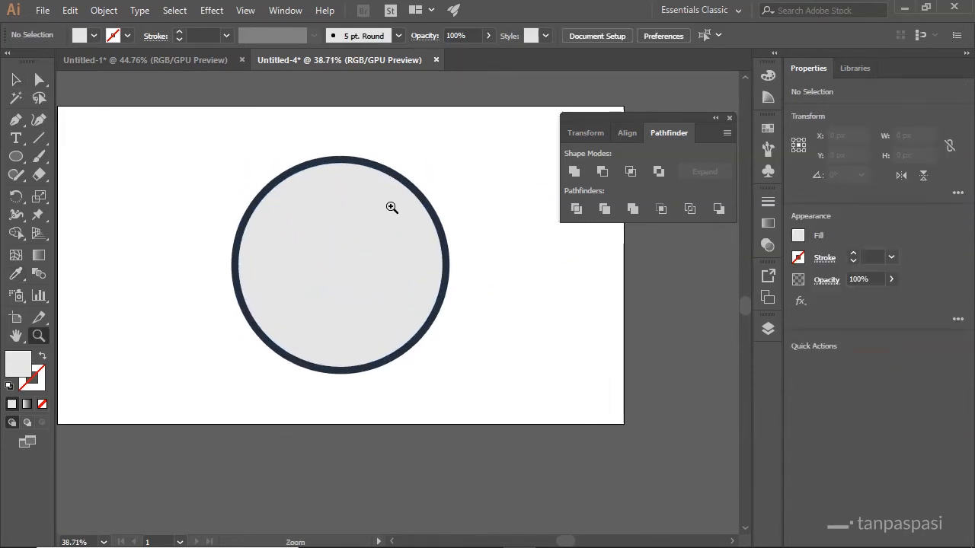
{"action": "key", "text": "v"}
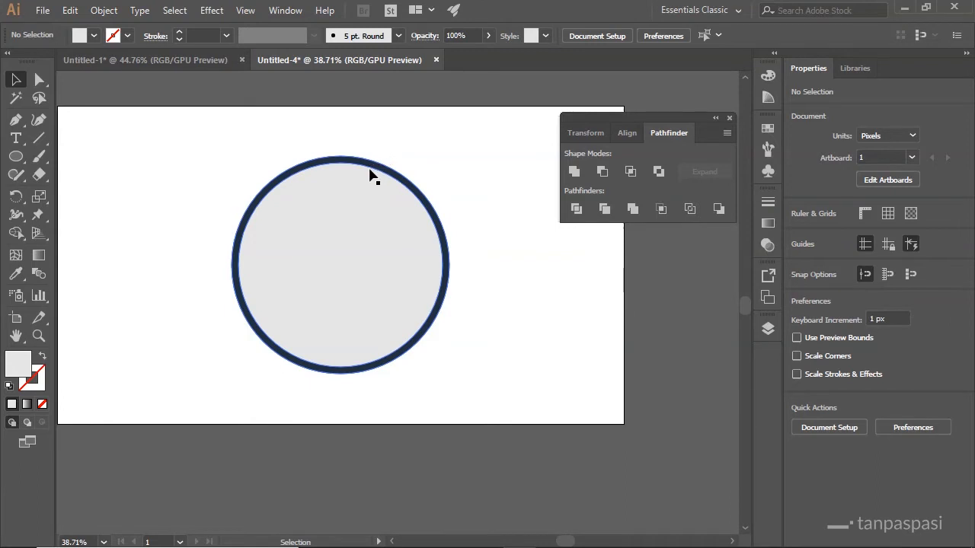
{"action": "left_click_drag", "start_coordinate": [374, 161], "coordinate": [457, 114]}
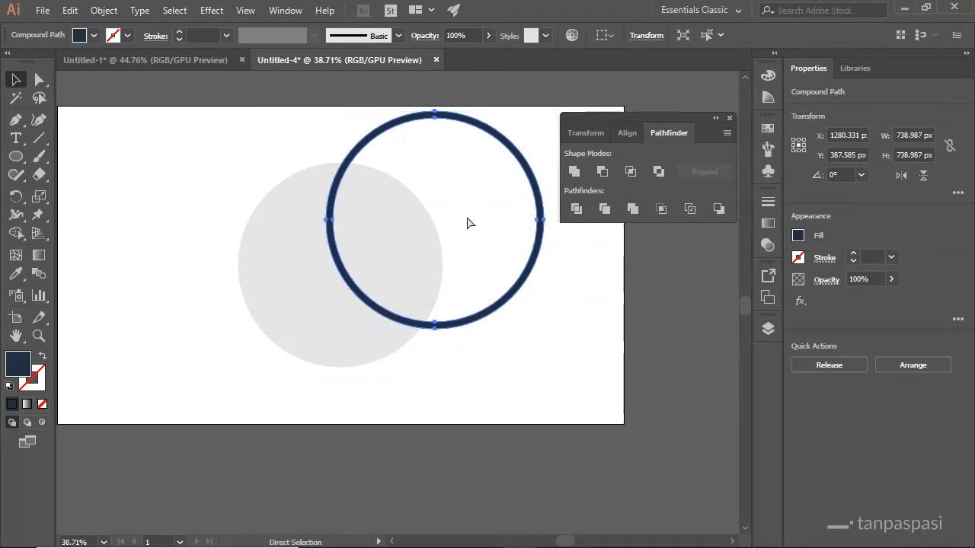
{"action": "key", "text": "ctrl+z"}
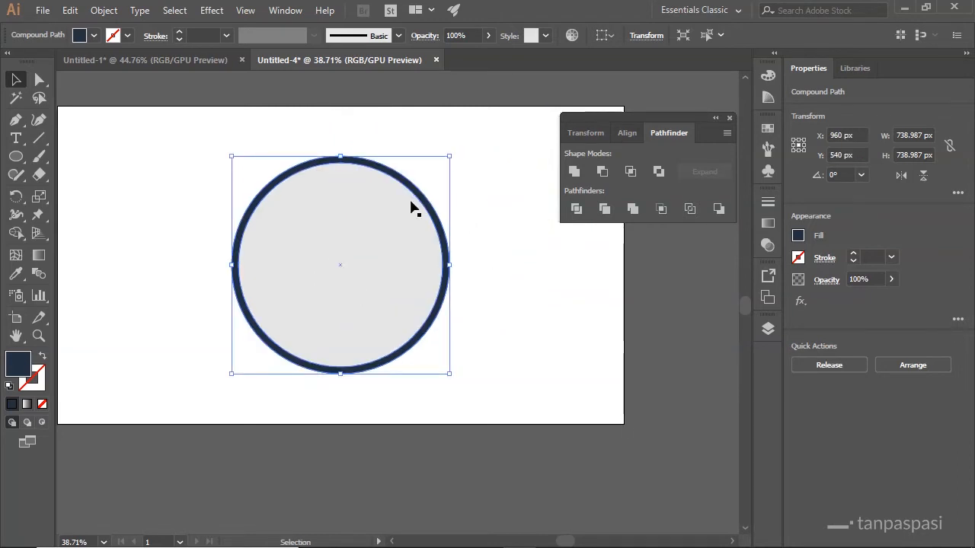
{"action": "left_click", "coordinate": [504, 188]}
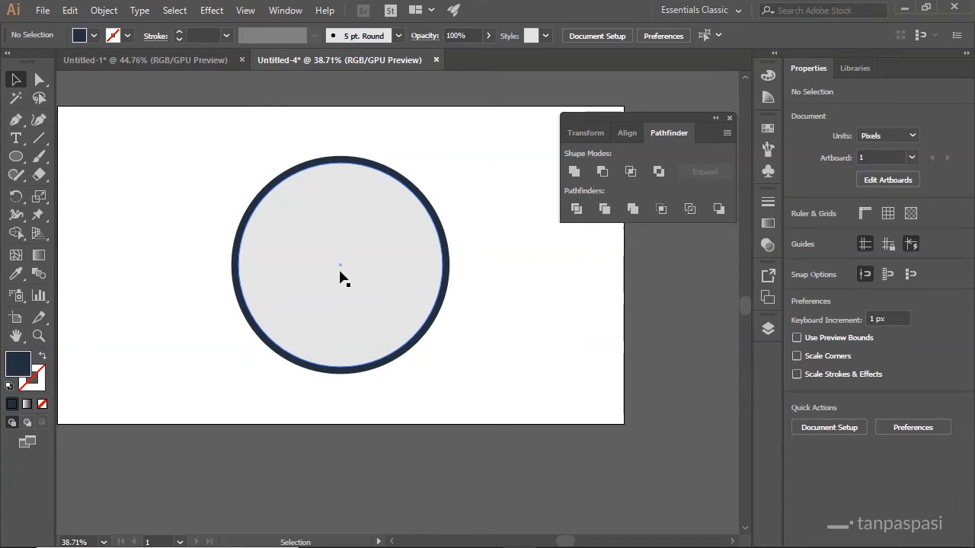
Draw a small dark circle about 47 px in diameter inside the light grey circle, above its center
{"action": "key", "text": "l"}
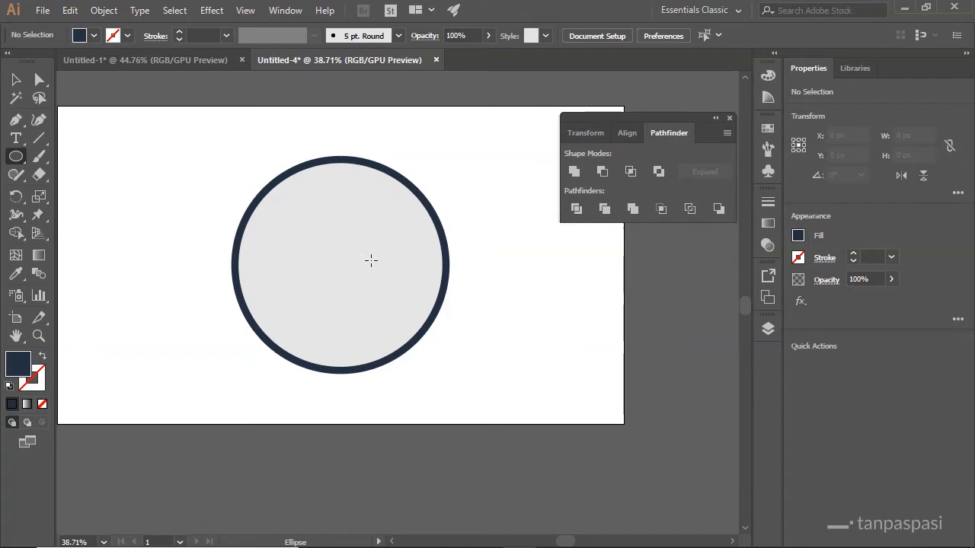
{"action": "left_click_drag", "start_coordinate": [17, 159], "coordinate": [79, 189]}
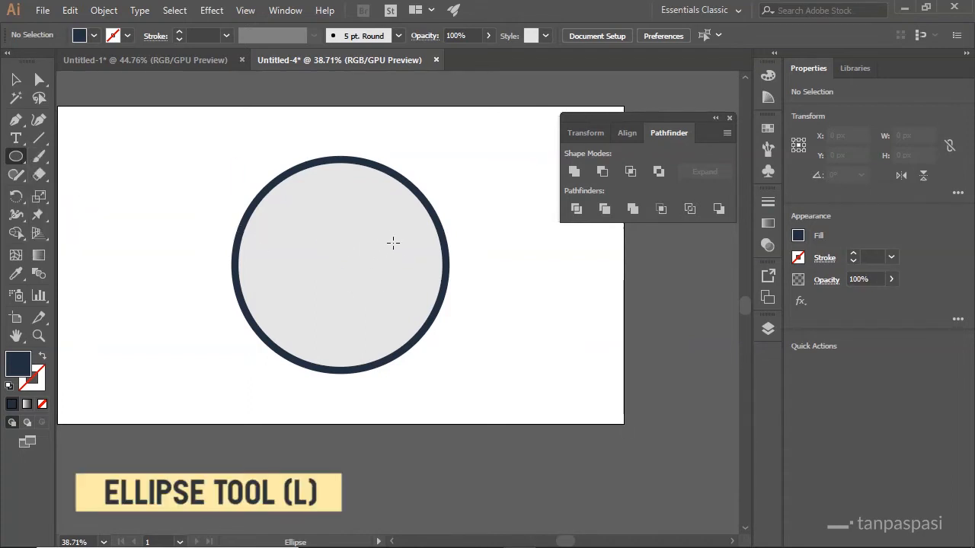
{"action": "left_click_drag", "start_coordinate": [359, 220], "coordinate": [368, 224]}
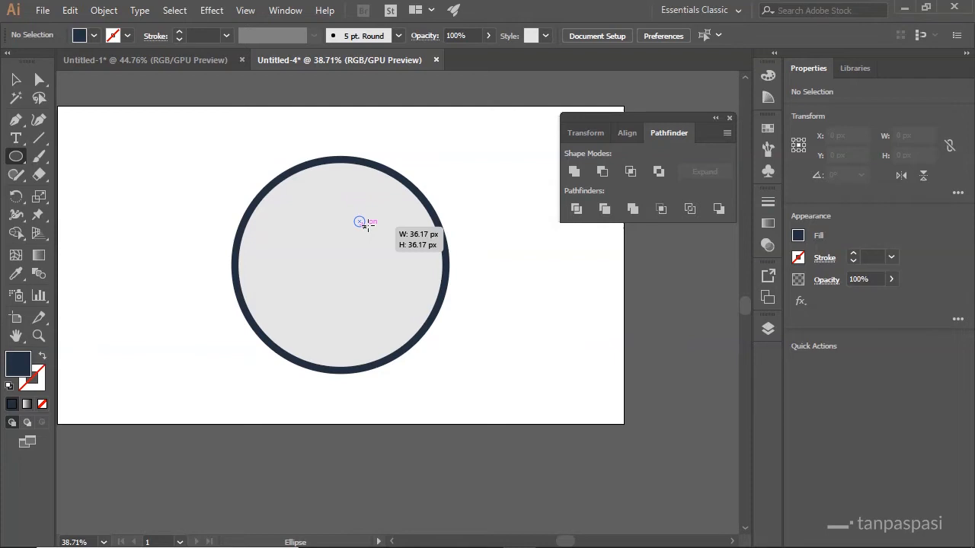
{"action": "left_click_drag", "start_coordinate": [366, 225], "coordinate": [396, 241]}
{"action": "key", "text": "v"}
{"action": "left_click", "coordinate": [474, 251]}
{"action": "key", "text": "space"}
{"action": "key", "text": "z"}
{"action": "key", "text": "space"}
{"action": "key", "text": "v"}
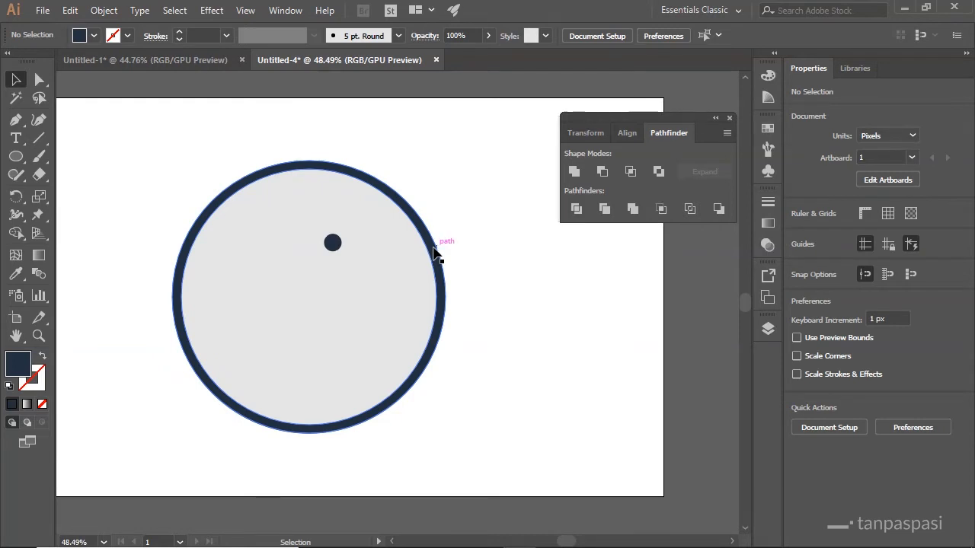
Center the small dark circle horizontally and vertically on the light grey circle, using the grey circle as key object
{"action": "left_click", "coordinate": [333, 243]}
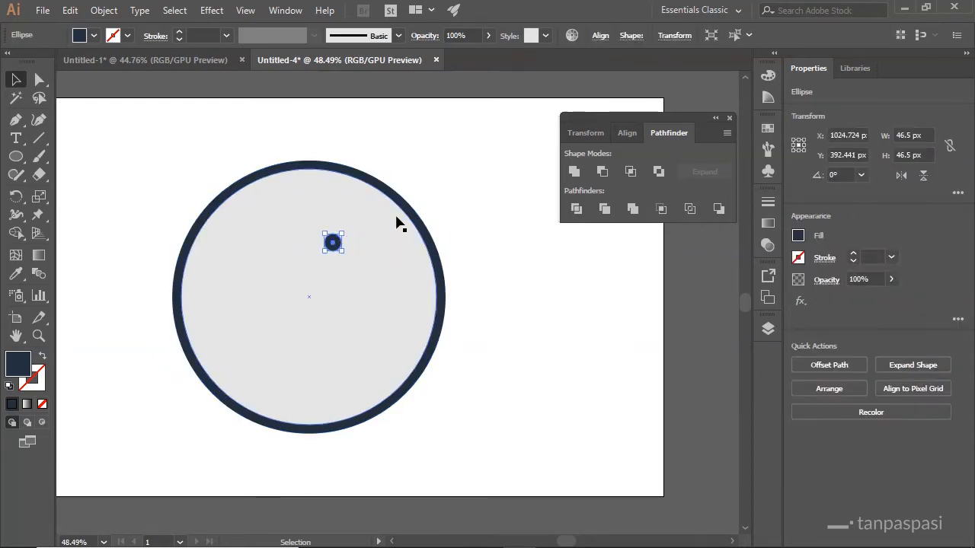
{"action": "left_click", "coordinate": [438, 176]}
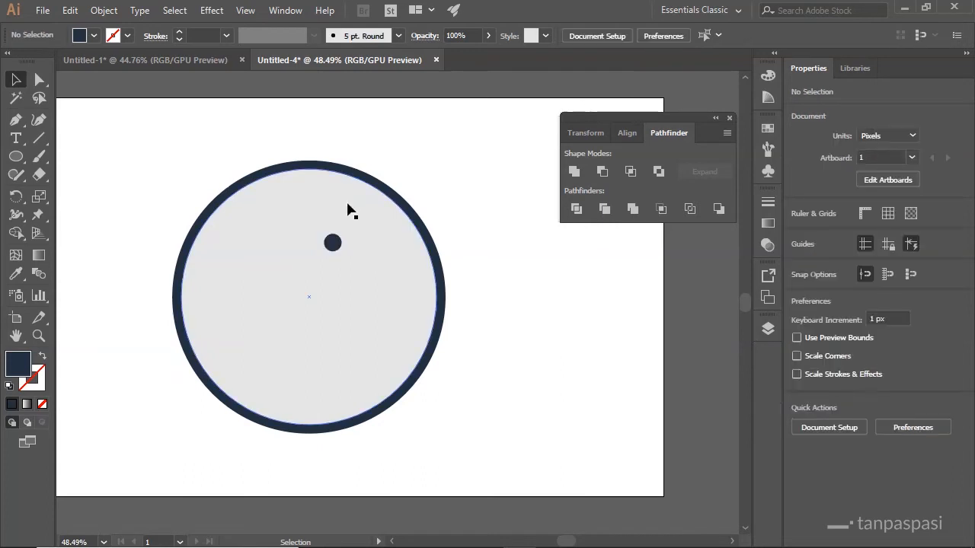
{"action": "left_click", "coordinate": [348, 223]}
{"action": "left_click", "coordinate": [339, 242], "text": "shift"}
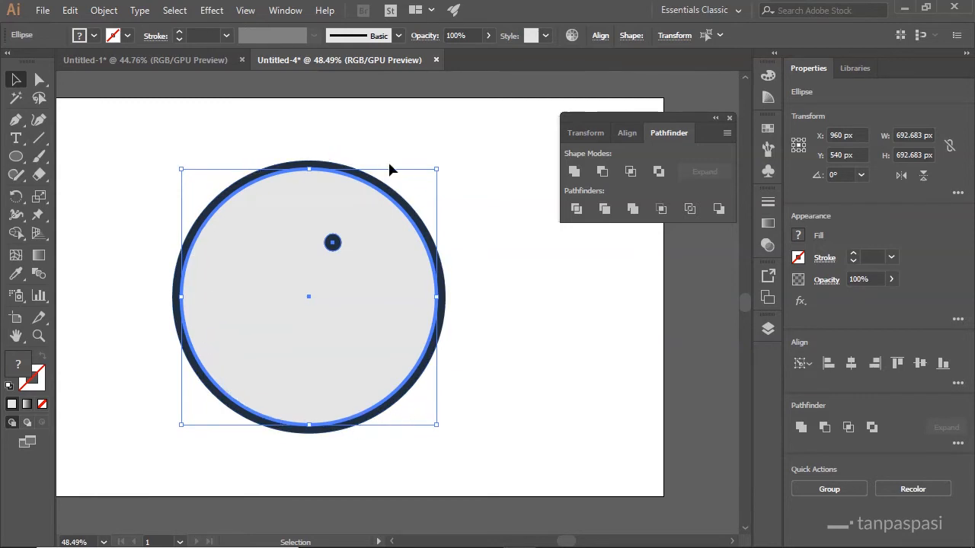
{"action": "left_click", "coordinate": [601, 37]}
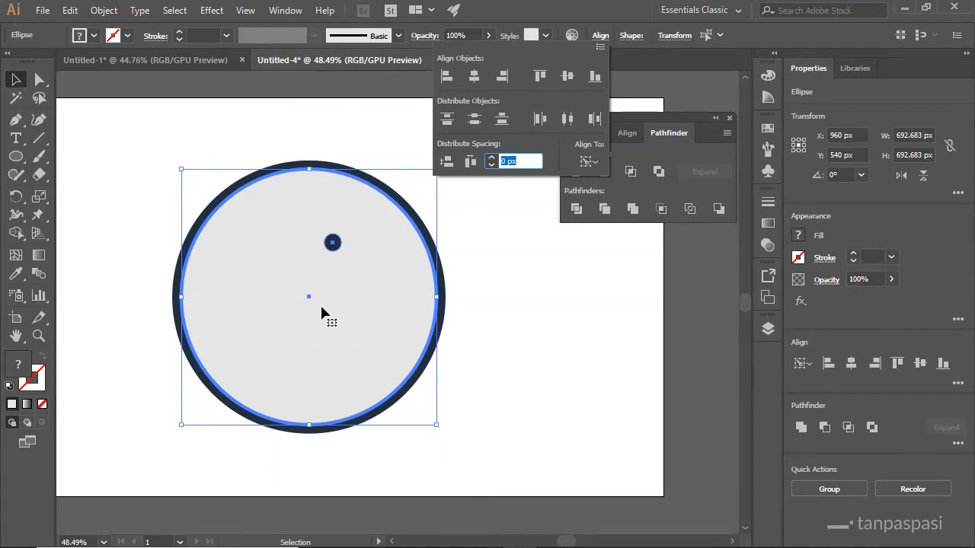
{"action": "left_click", "coordinate": [474, 77]}
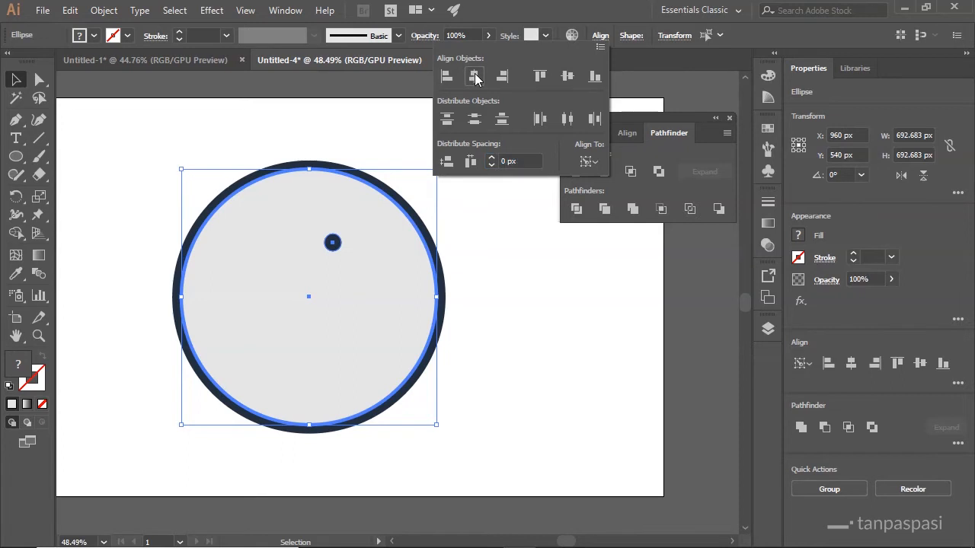
{"action": "left_click", "coordinate": [568, 75]}
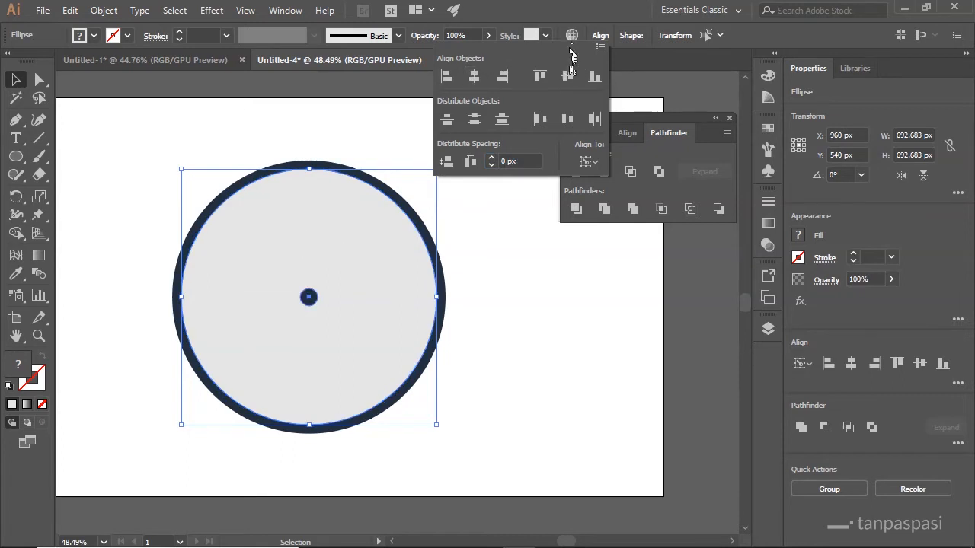
Deselect the circles and close the floating Pathfinder window
{"action": "left_click", "coordinate": [522, 264]}
{"action": "left_click", "coordinate": [431, 230]}
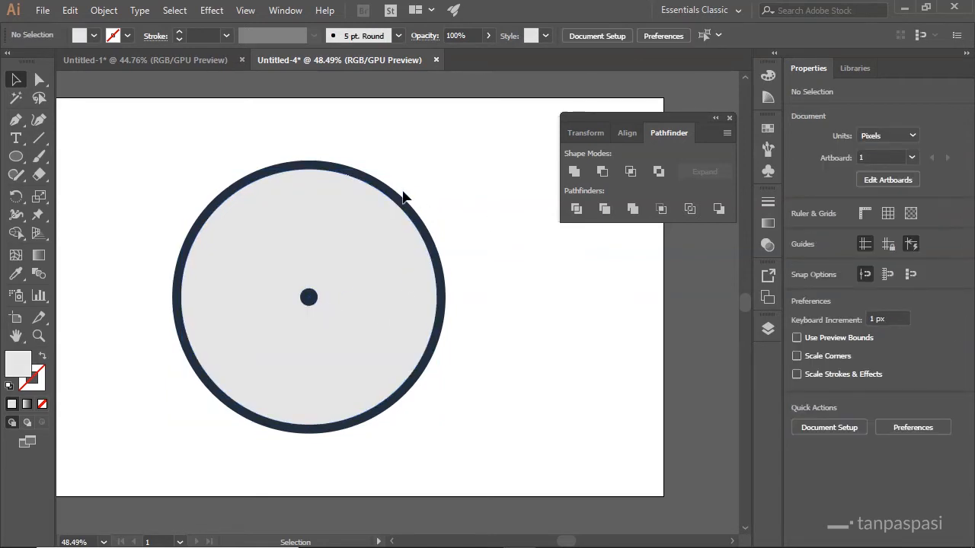
{"action": "left_click", "coordinate": [728, 119]}
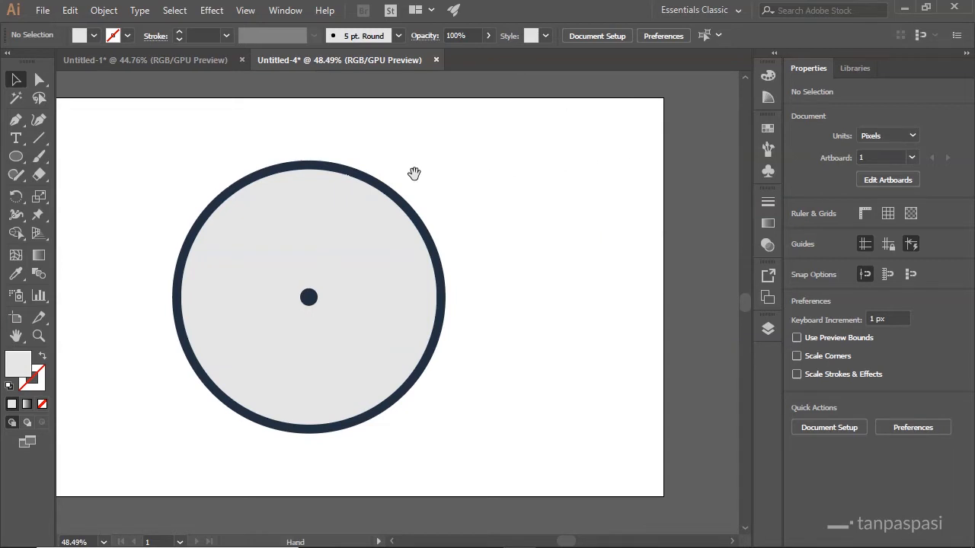
Draw a vertical line about 50 px long with the Pen tool, in line with the center, ending at the grey disc's upper edge
{"action": "left_click_drag", "start_coordinate": [414, 172], "coordinate": [498, 176]}
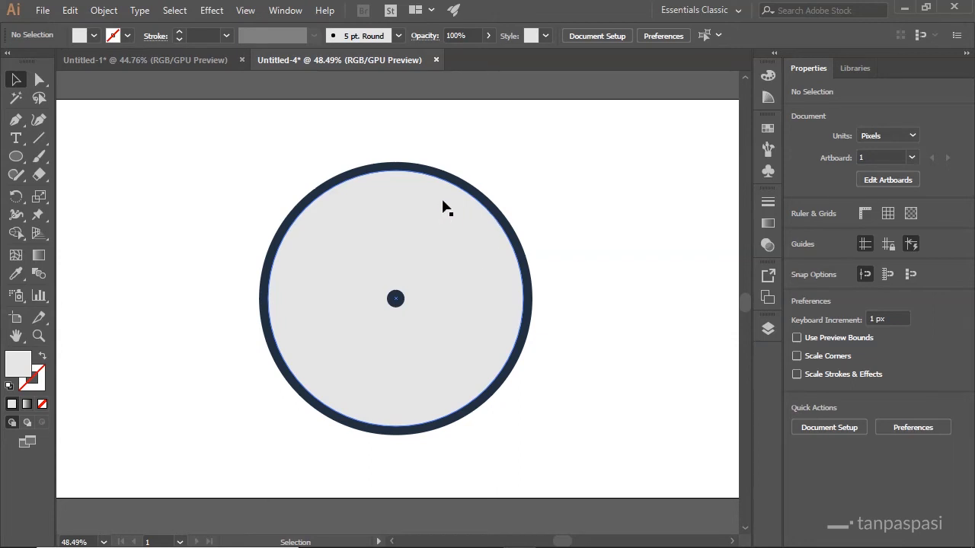
{"action": "key", "text": "space"}
{"action": "left_click_drag", "start_coordinate": [415, 189], "coordinate": [459, 222]}
{"action": "key", "text": "ctrl+space"}
{"action": "left_click", "coordinate": [414, 242]}
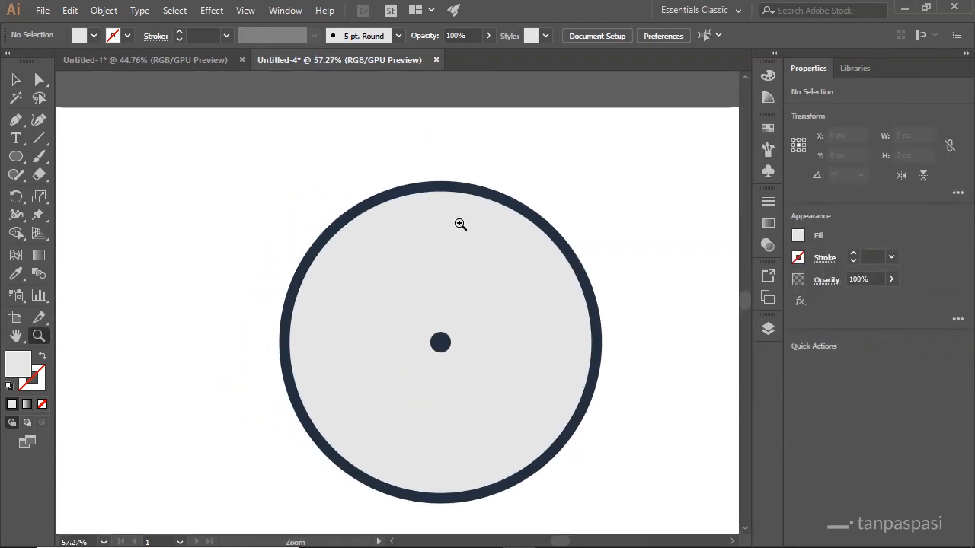
{"action": "left_click", "coordinate": [18, 122]}
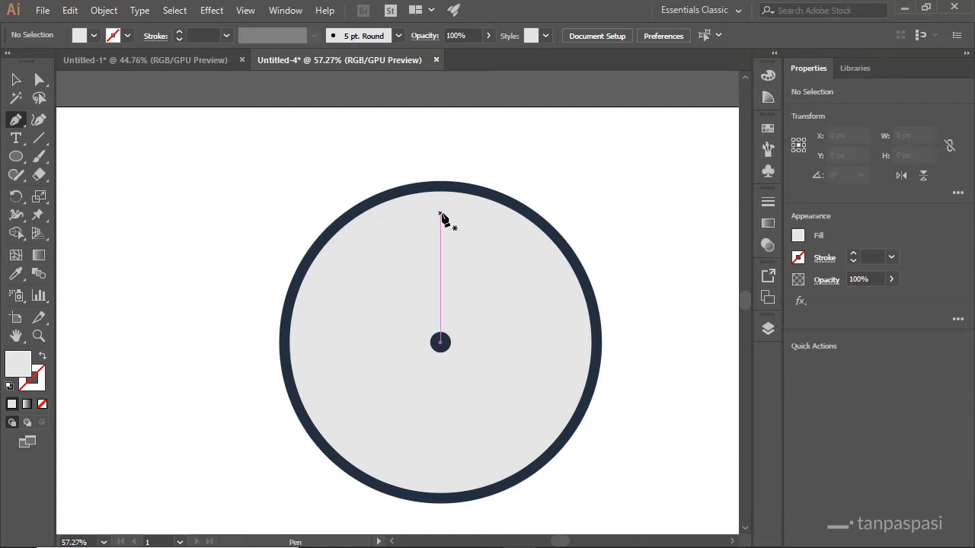
{"action": "left_click", "coordinate": [440, 214]}
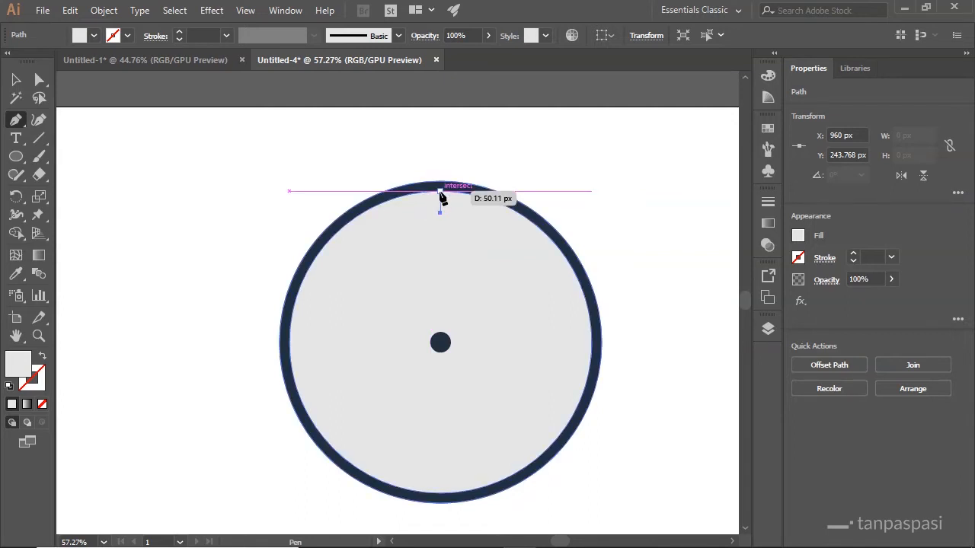
{"action": "left_click", "coordinate": [441, 197]}
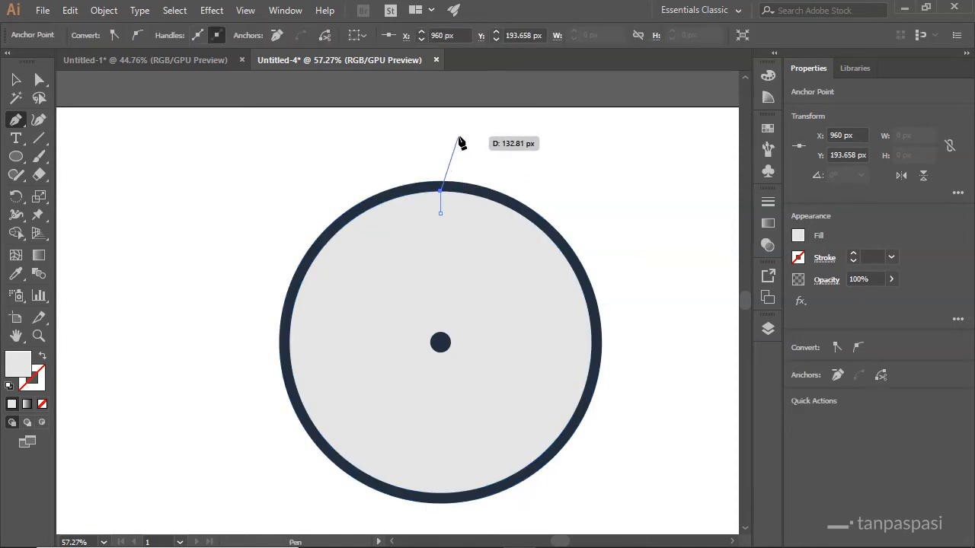
{"action": "key", "text": "v"}
{"action": "left_click", "coordinate": [489, 151]}
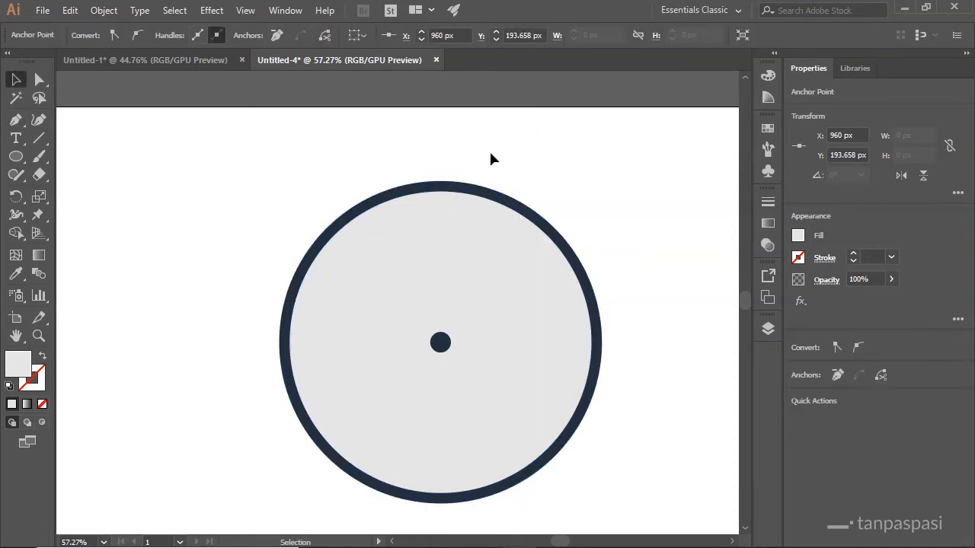
Swap the fill and stroke of the short vertical line and set its stroke weight to 22 pt
{"action": "left_click", "coordinate": [439, 200]}
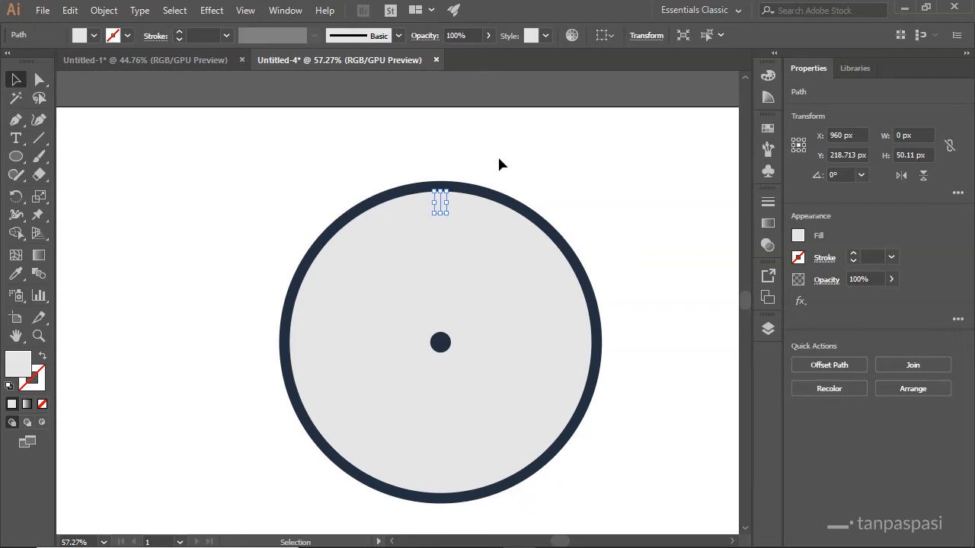
{"action": "left_click", "coordinate": [44, 357]}
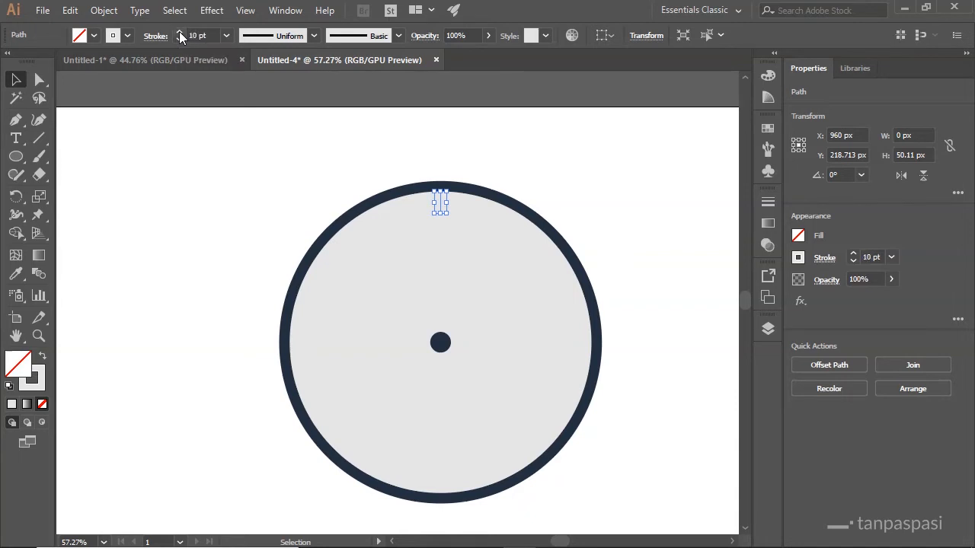
{"action": "left_click", "coordinate": [445, 131]}
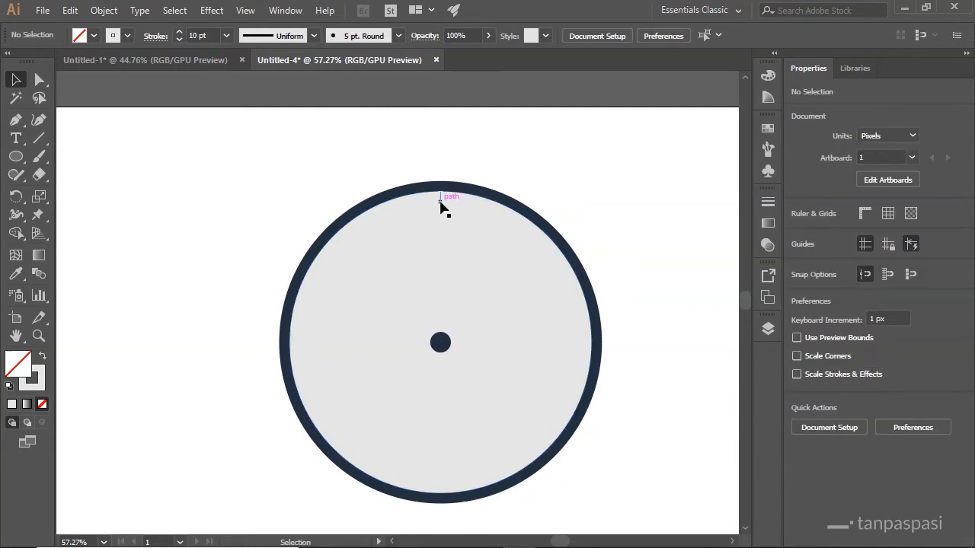
{"action": "left_click", "coordinate": [439, 202]}
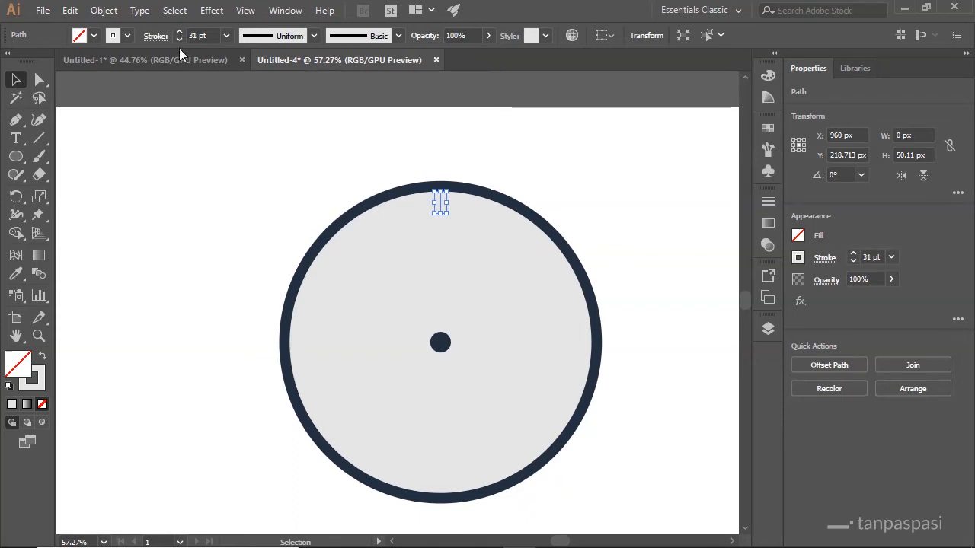
{"action": "left_click", "coordinate": [175, 38]}
{"action": "left_click", "coordinate": [176, 38]}
{"action": "left_click", "coordinate": [175, 38]}
{"action": "left_click", "coordinate": [176, 38]}
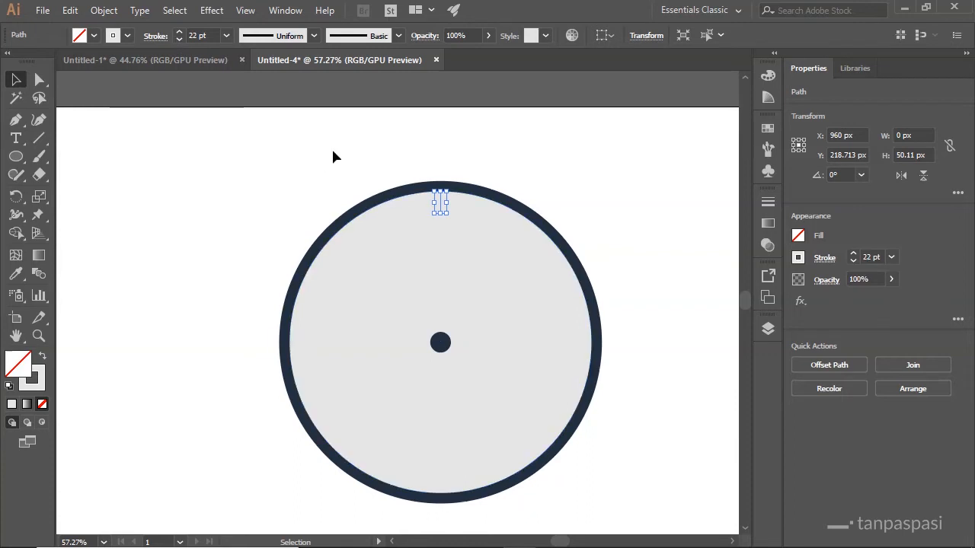
Give the short line a 10 pt stroke and no fill, using the dark #222f3e sampled from the palette swatch
{"action": "key", "text": "z"}
{"action": "left_click_drag", "start_coordinate": [342, 146], "coordinate": [332, 193]}
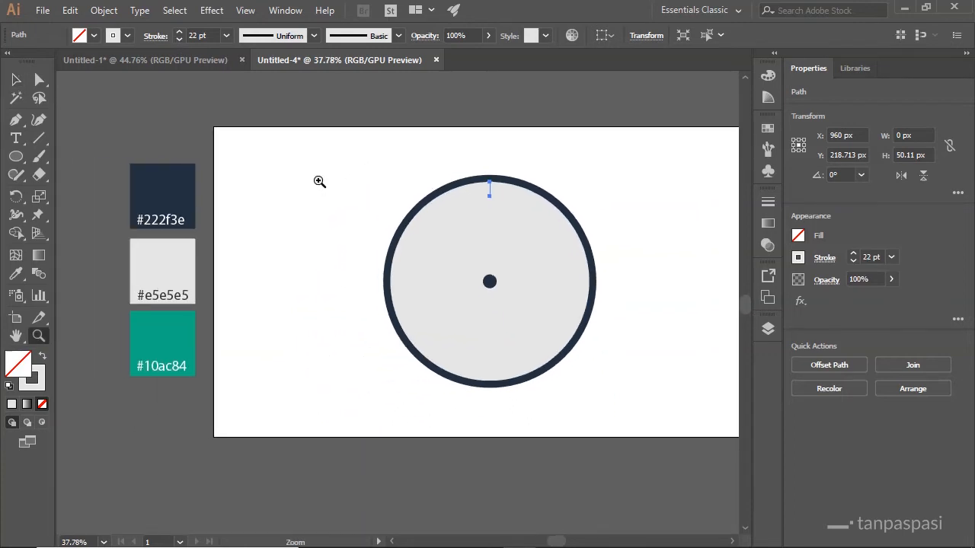
{"action": "left_click", "coordinate": [16, 273]}
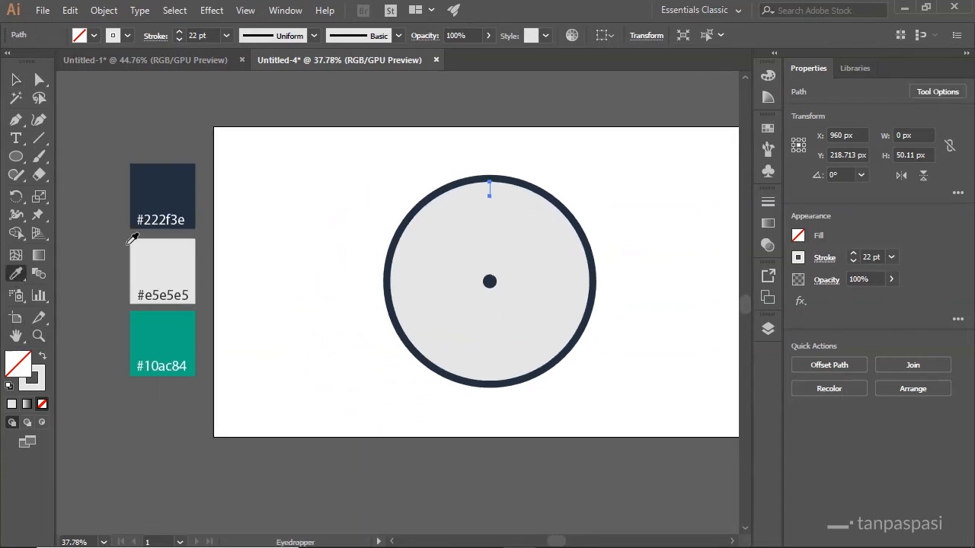
{"action": "left_click", "coordinate": [182, 175]}
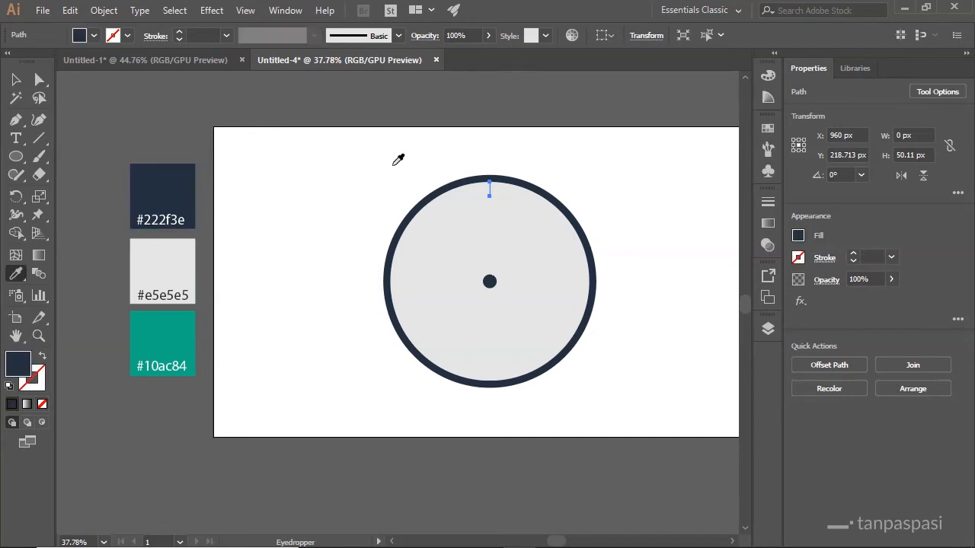
{"action": "left_click_drag", "start_coordinate": [377, 167], "coordinate": [269, 190]}
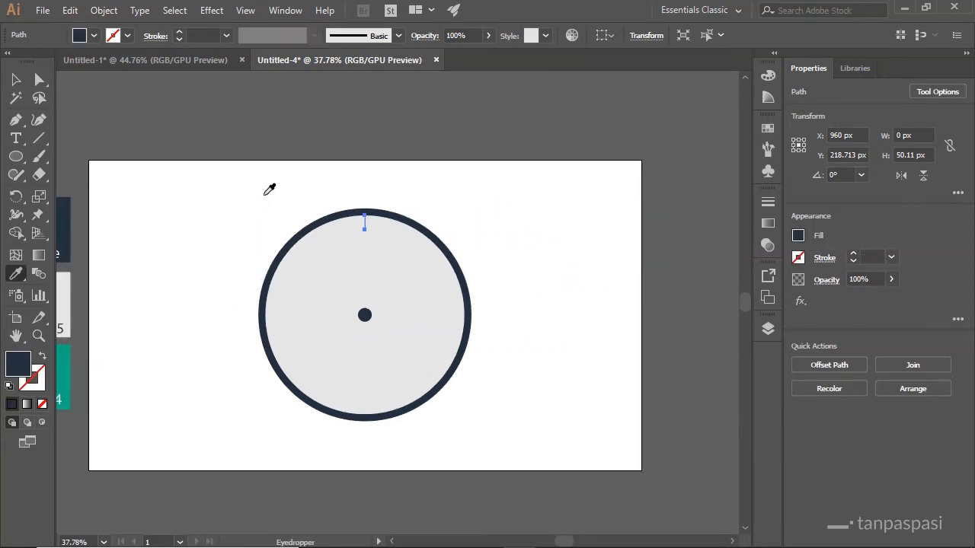
{"action": "key", "text": "v"}
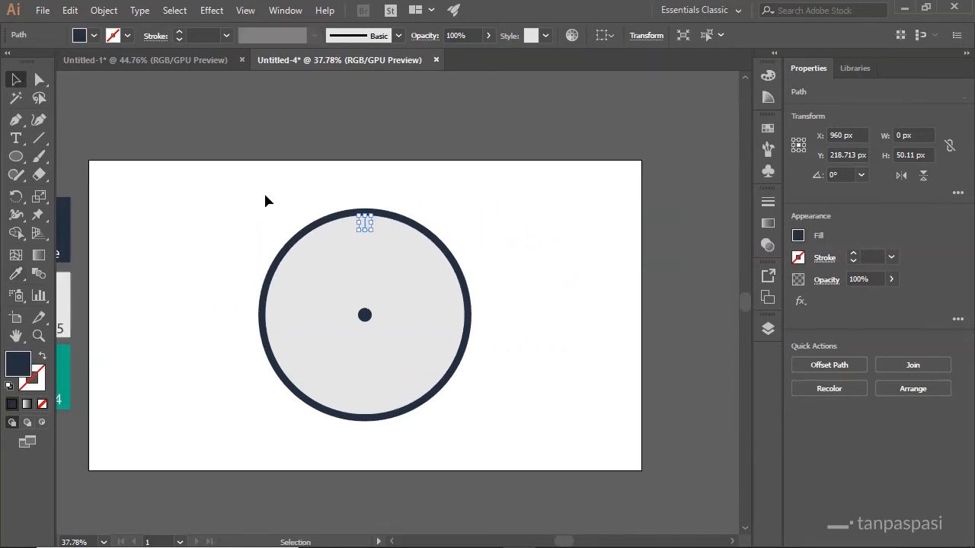
{"action": "left_click", "coordinate": [42, 355]}
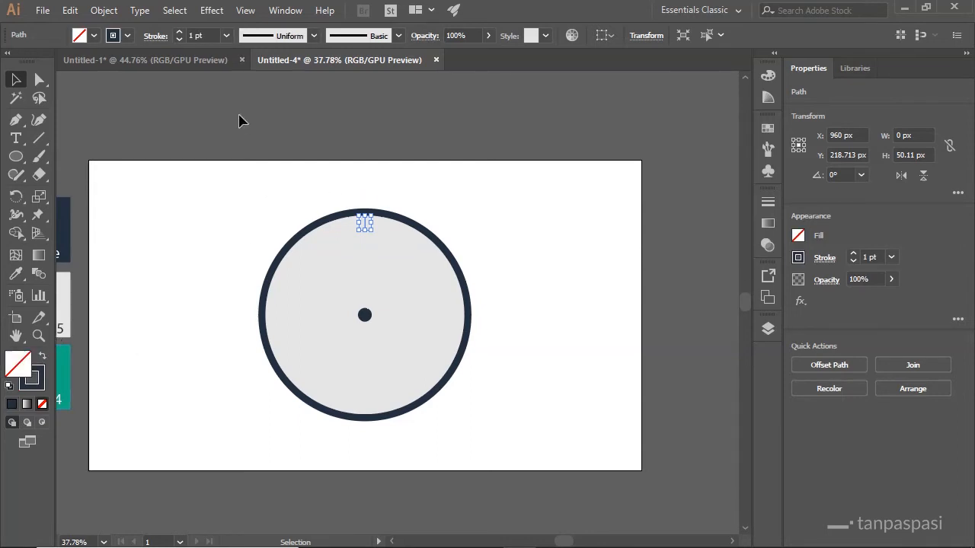
{"action": "left_click", "coordinate": [179, 32]}
{"action": "left_click", "coordinate": [180, 32]}
{"action": "left_click", "coordinate": [365, 196]}
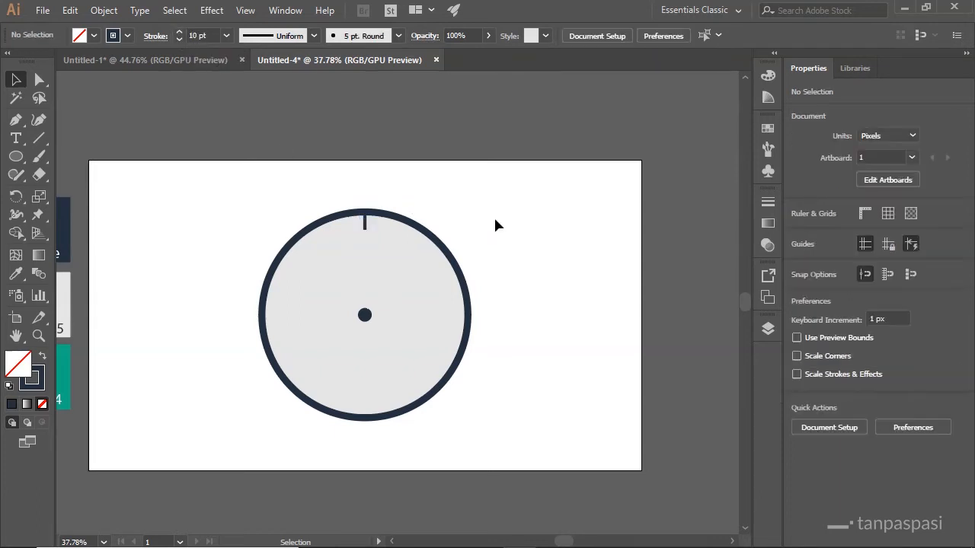
Set up a 30° rotation of the short tick line about the center of the small dark circle
{"action": "key", "text": "z"}
{"action": "left_click_drag", "start_coordinate": [374, 237], "coordinate": [495, 154]}
{"action": "key", "text": "v"}
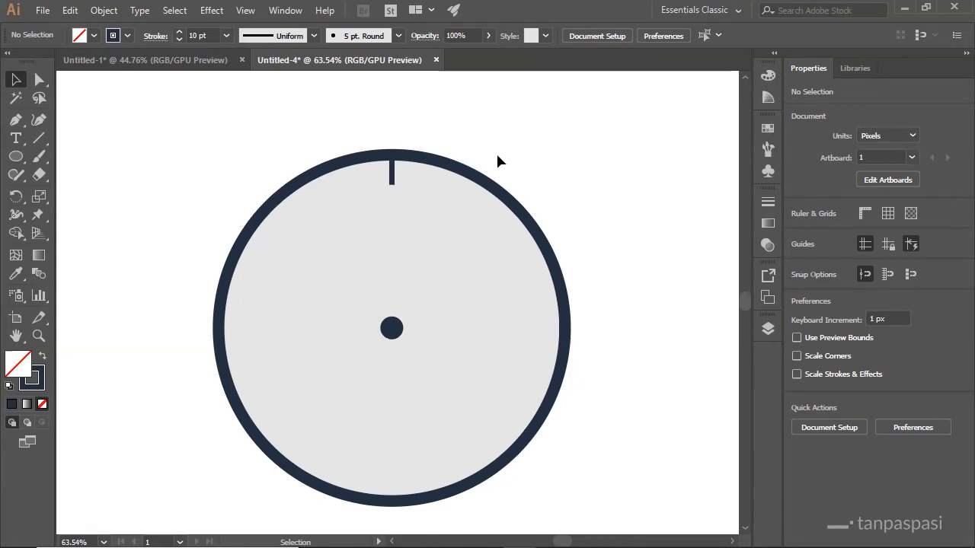
{"action": "left_click", "coordinate": [392, 174]}
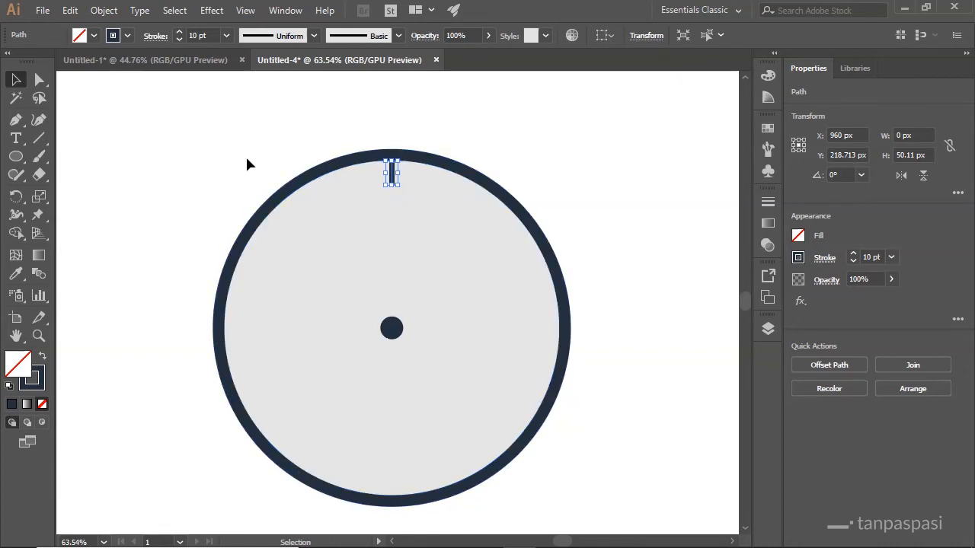
{"action": "left_click", "coordinate": [16, 196]}
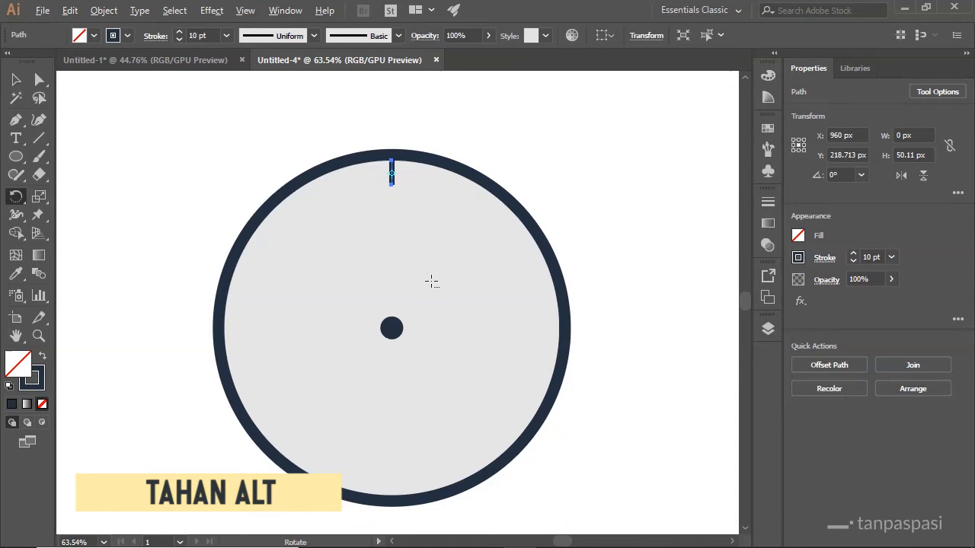
{"action": "left_click", "coordinate": [390, 329], "text": "alt"}
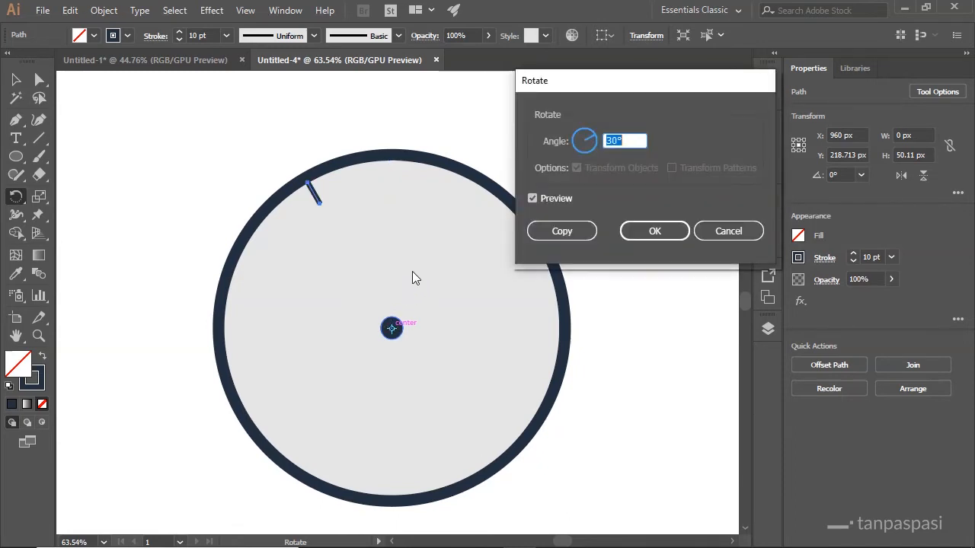
{"action": "mouse_move", "coordinate": [598, 90]}
{"action": "left_mouse_down"}
{"action": "mouse_move", "coordinate": [437, 204]}
{"action": "mouse_move", "coordinate": [473, 135]}
{"action": "left_mouse_up"}
{"action": "left_click", "coordinate": [488, 183]}
{"action": "type", "text": "30"}
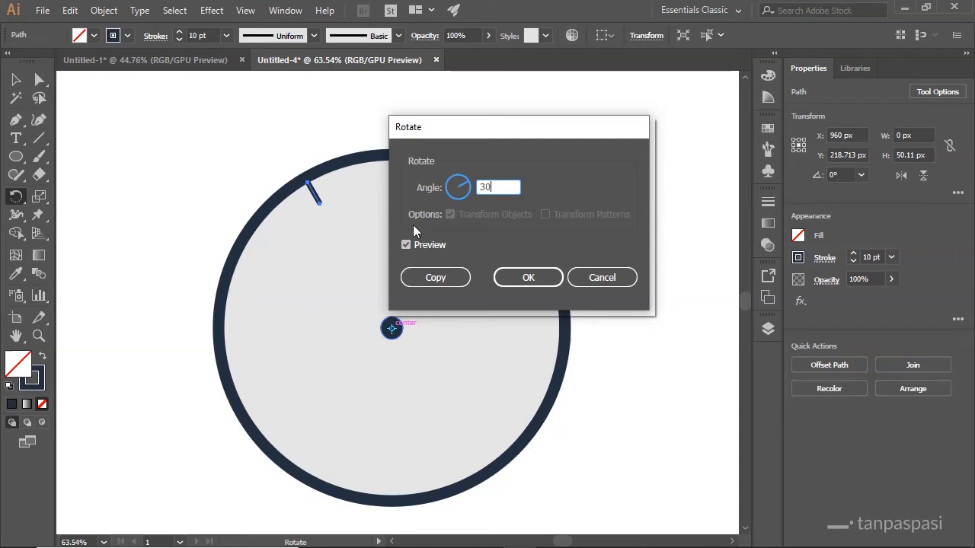
Compare the tick with the rotation preview off and on, and apply the rotation as a copy
{"action": "left_click", "coordinate": [415, 241]}
{"action": "left_click", "coordinate": [415, 242]}
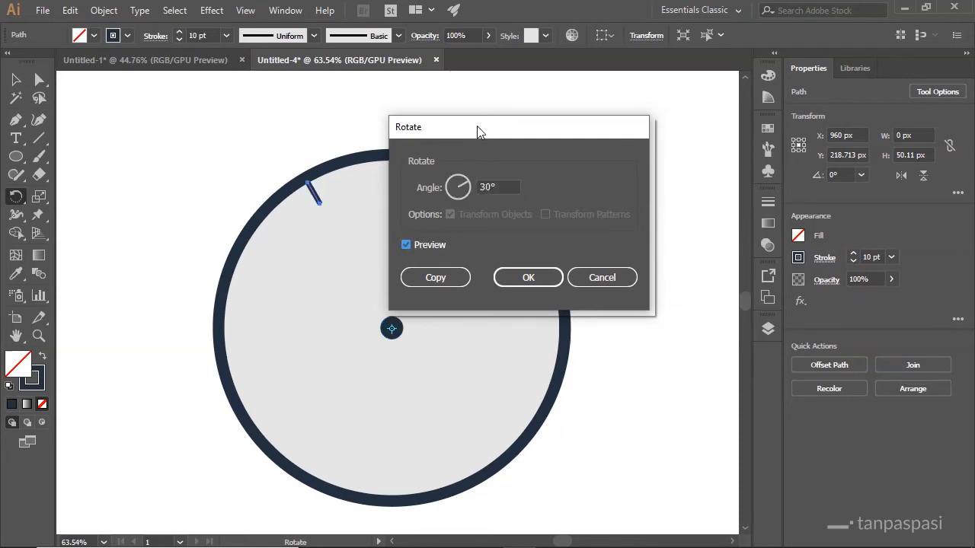
{"action": "left_click_drag", "start_coordinate": [470, 134], "coordinate": [531, 92]}
{"action": "left_click", "coordinate": [472, 203]}
{"action": "left_click", "coordinate": [473, 203]}
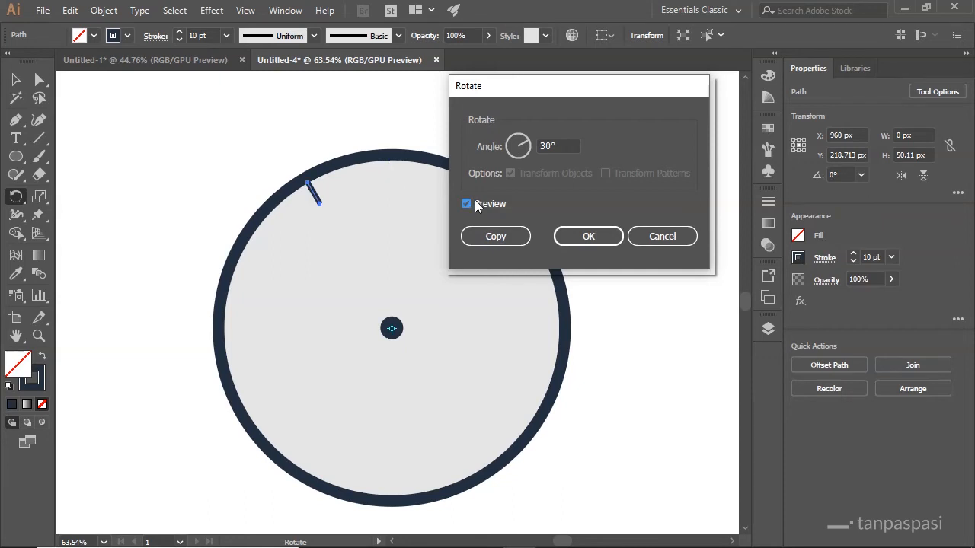
{"action": "left_click", "coordinate": [511, 238]}
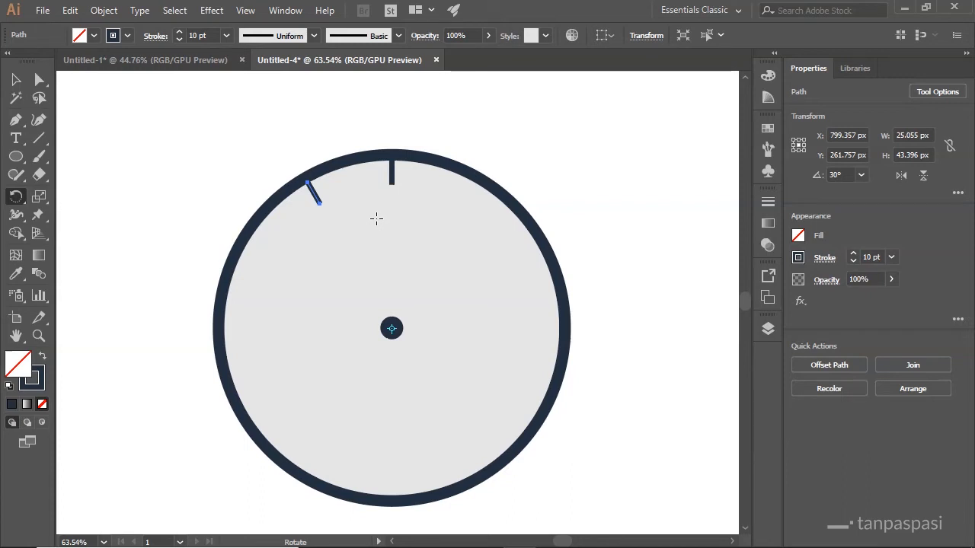
Repeat the rotated copy until twelve evenly spaced tick marks go all around the dial, and deselect the last one
{"action": "key", "text": "ctrl+d"}
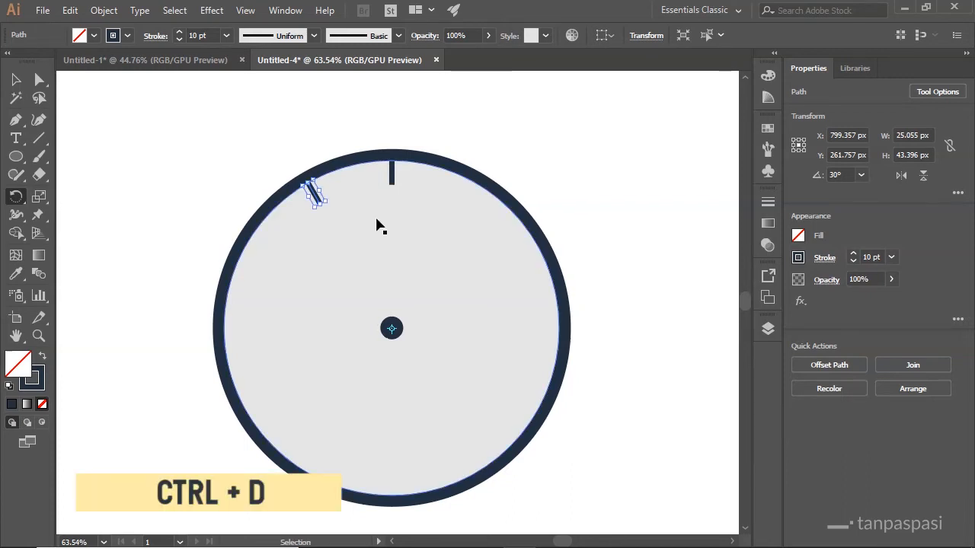
{"action": "key", "text": "ctrl+d"}
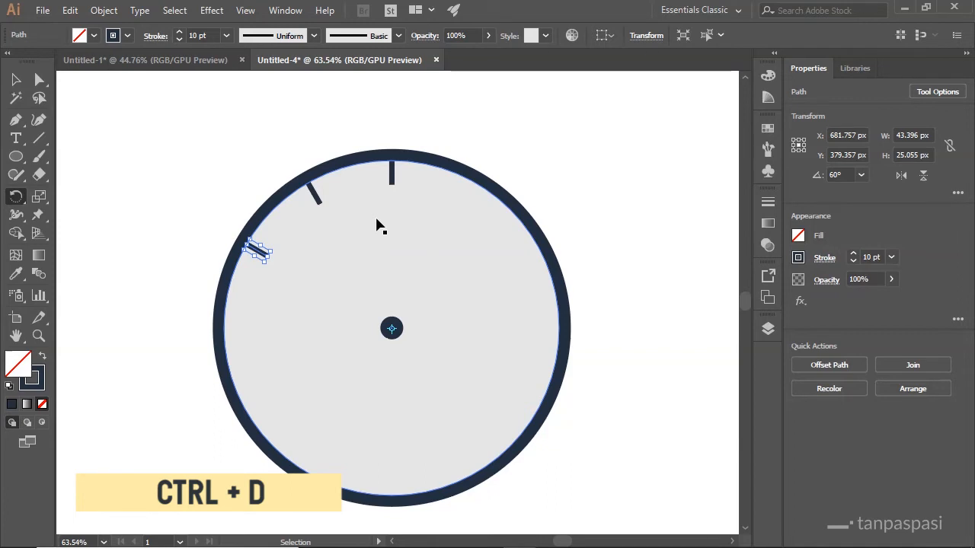
{"action": "key", "text": "ctrl+d"}
{"action": "key", "text": "ctrl+d"}
{"action": "key", "text": "ctrl+d"}
{"action": "key", "text": "ctrl+d"}
{"action": "key", "text": "ctrl+d"}
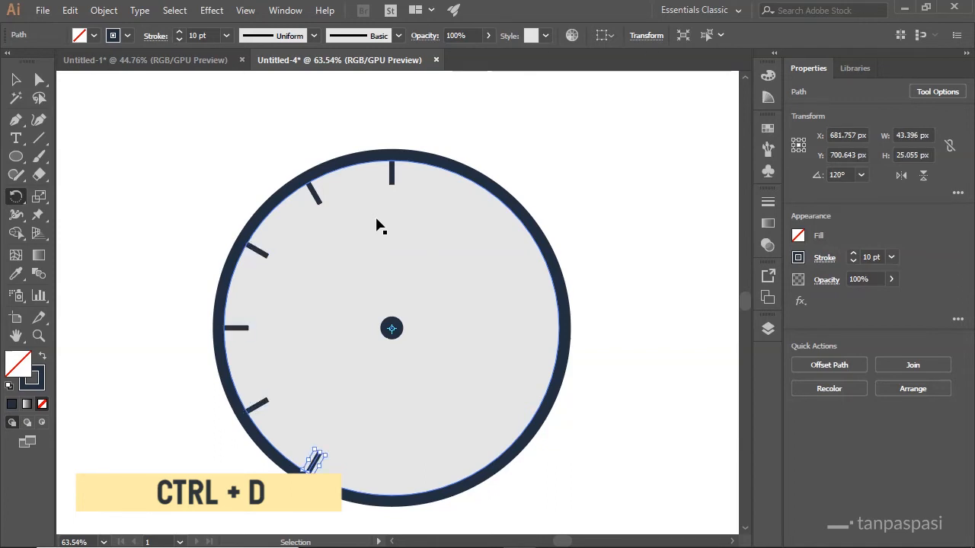
{"action": "key", "text": "ctrl+d"}
{"action": "key", "text": "ctrl+d"}
{"action": "key", "text": "ctrl+d"}
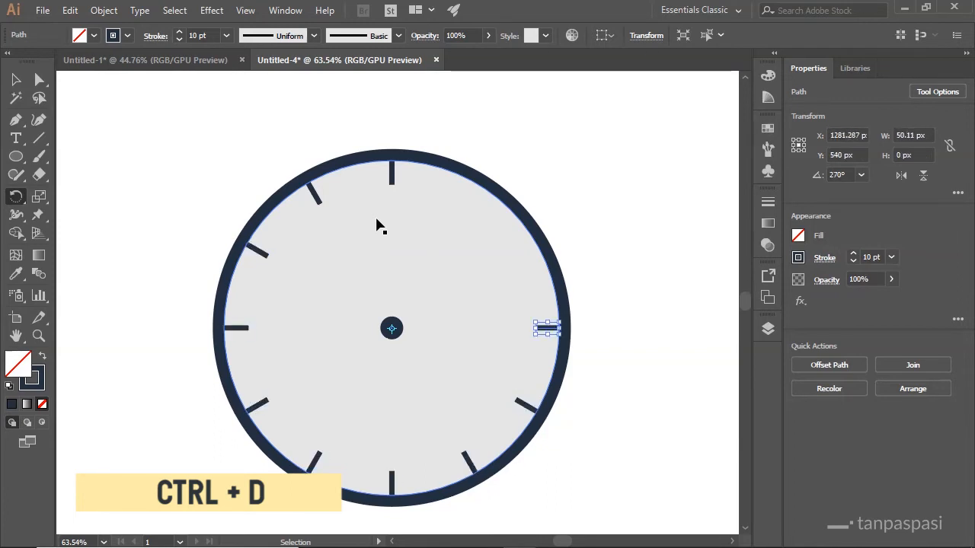
{"action": "key", "text": "ctrl+d"}
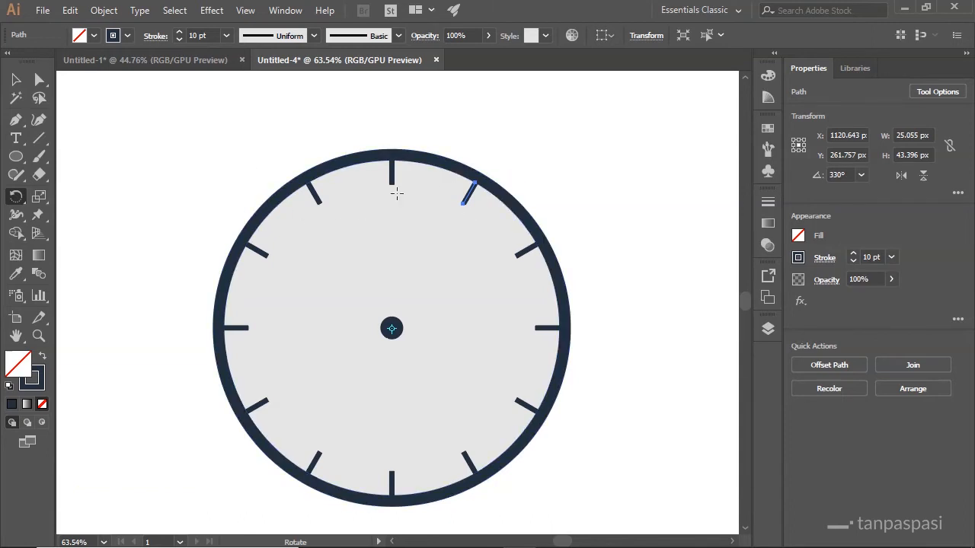
{"action": "key", "text": "v"}
{"action": "left_click", "coordinate": [659, 239]}
{"action": "left_click_drag", "start_coordinate": [656, 208], "coordinate": [544, 268]}
{"action": "left_click_drag", "start_coordinate": [483, 295], "coordinate": [462, 289]}
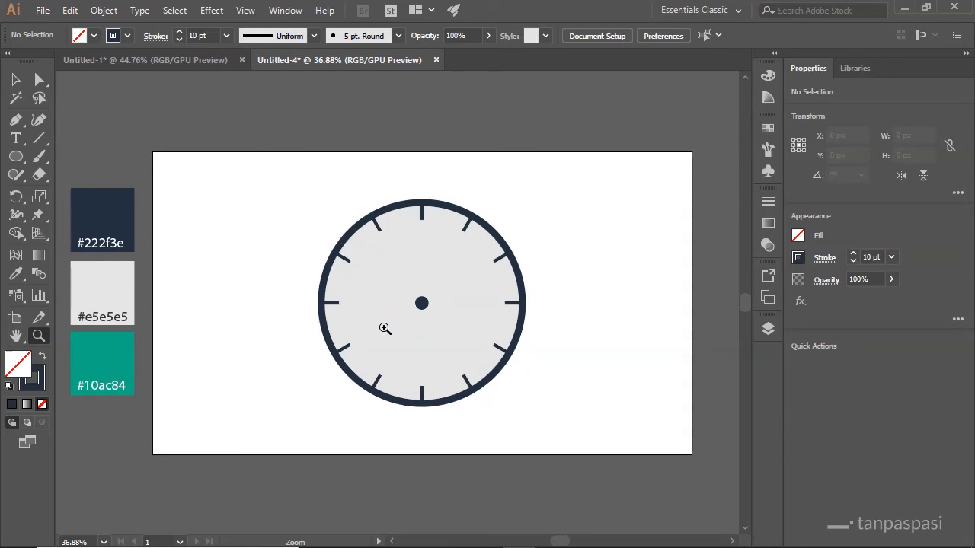
{"action": "key", "text": "v"}
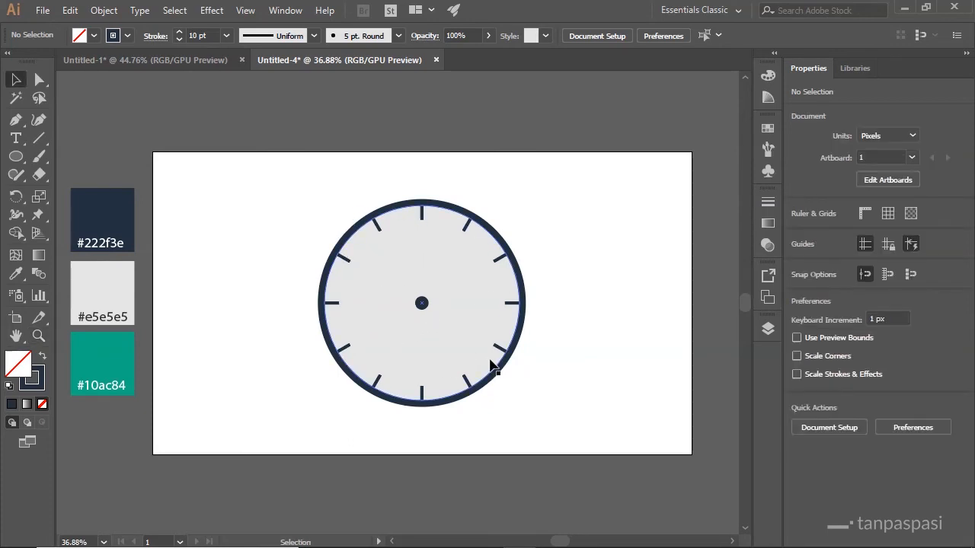
Draw a straight diagonal clock hand with the Pen tool from between the one and two o'clock ticks to the dial's center, and deselect it
{"action": "key", "text": "z"}
{"action": "left_click_drag", "start_coordinate": [472, 303], "coordinate": [627, 164]}
{"action": "left_click_drag", "start_coordinate": [429, 270], "coordinate": [430, 287]}
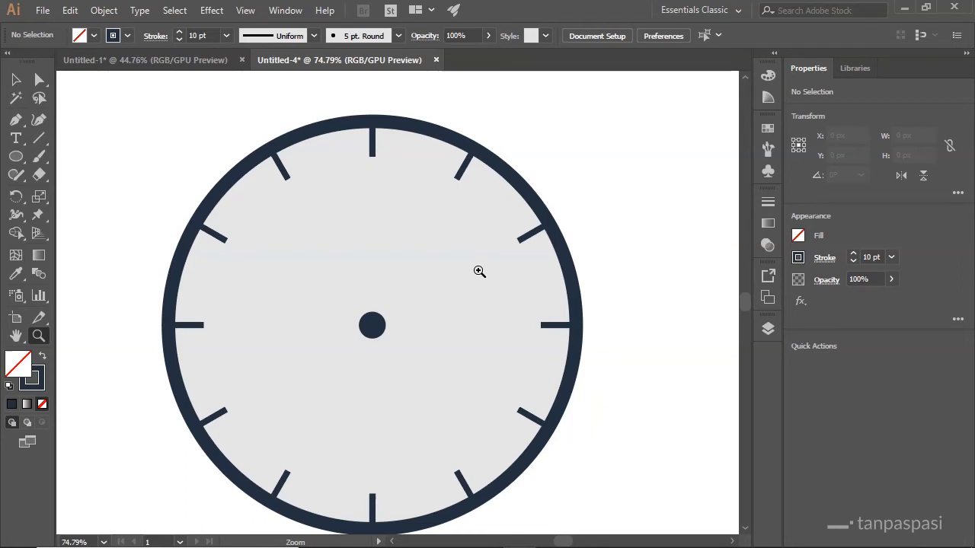
{"action": "left_click", "coordinate": [16, 120]}
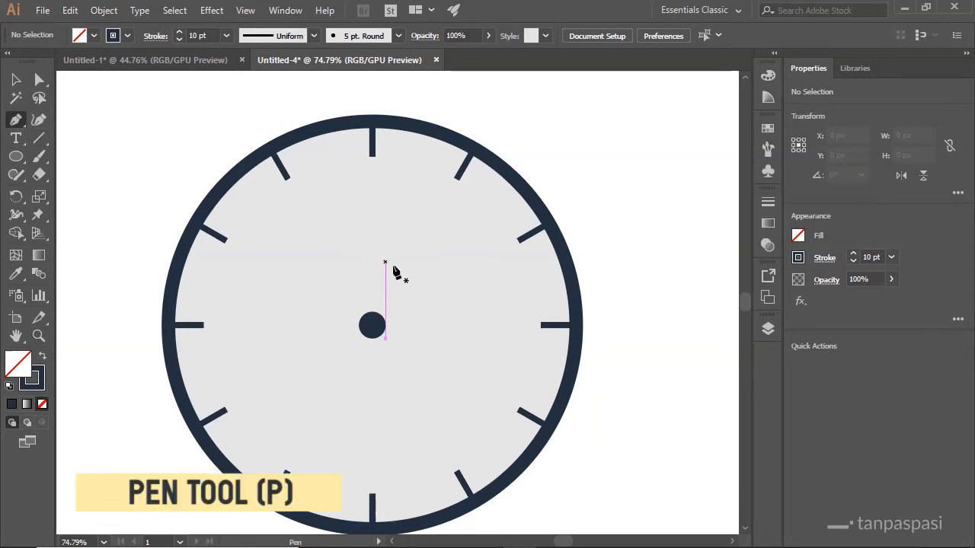
{"action": "left_click", "coordinate": [463, 234]}
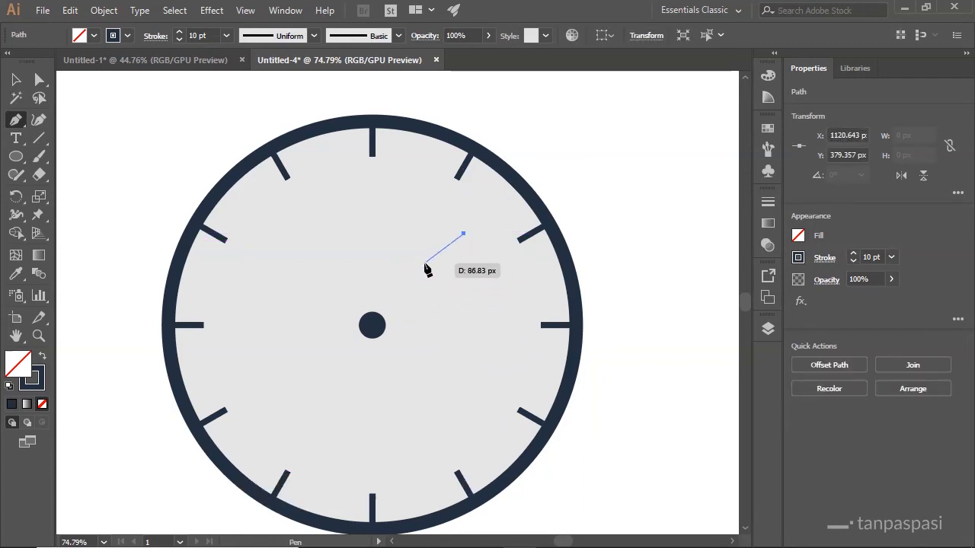
{"action": "left_click", "coordinate": [373, 325]}
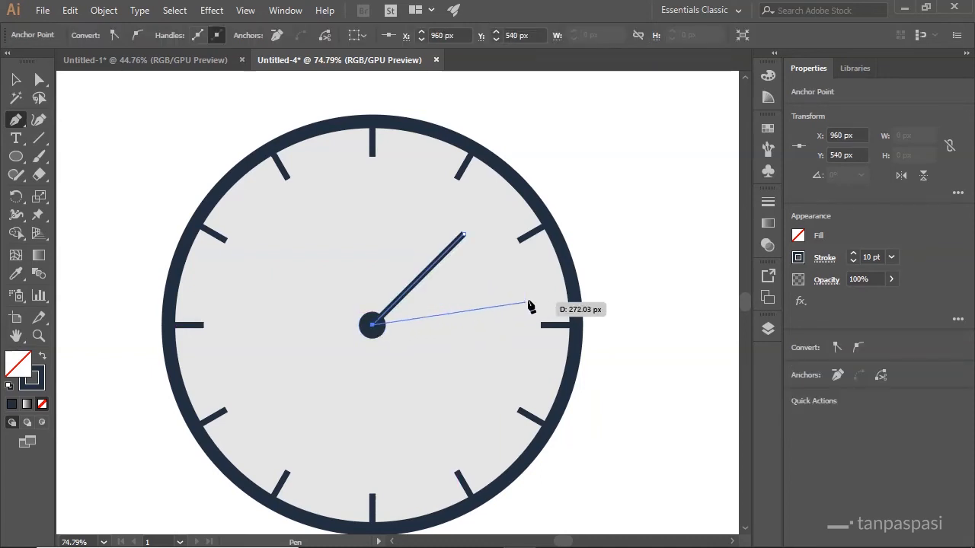
{"action": "left_click", "coordinate": [16, 79]}
{"action": "left_click", "coordinate": [589, 204]}
Draw a second hand segment about 85 px long, straight up from below the small dark circle to its center, and deselect it
{"action": "left_click_drag", "start_coordinate": [464, 318], "coordinate": [440, 278]}
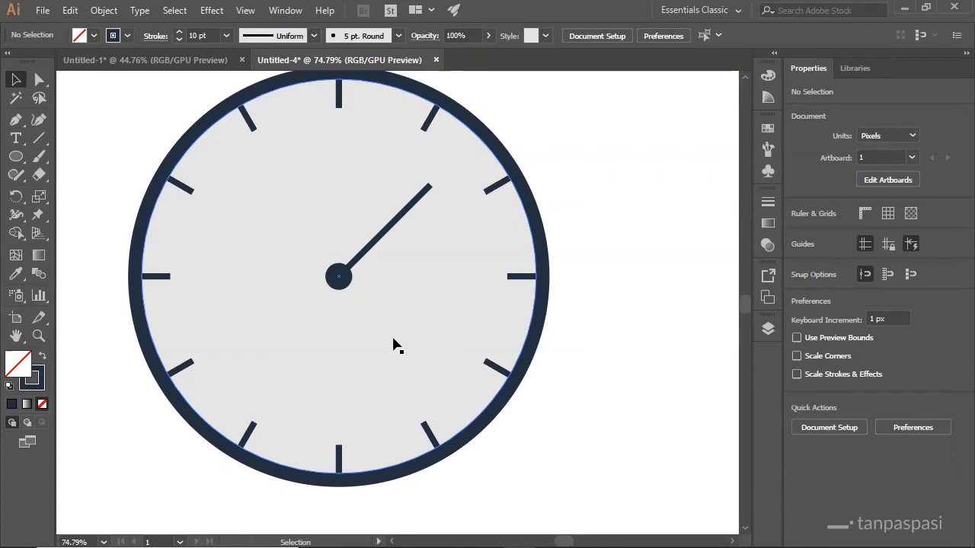
{"action": "key", "text": "p"}
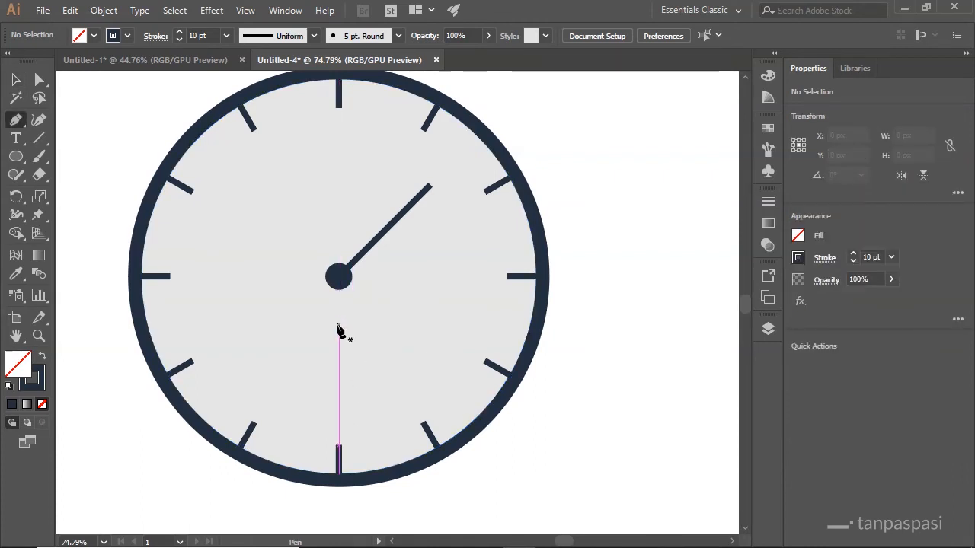
{"action": "left_click", "coordinate": [338, 325]}
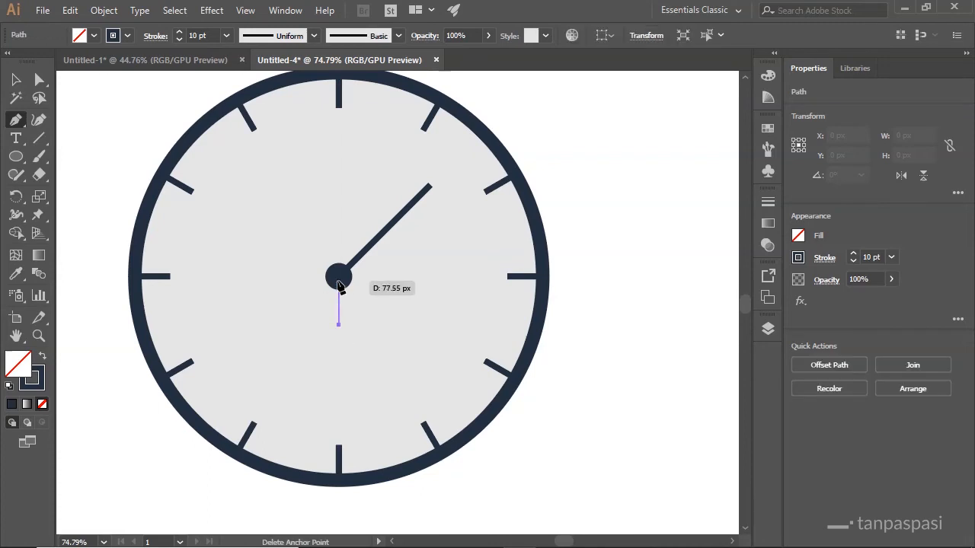
{"action": "left_click", "coordinate": [339, 279]}
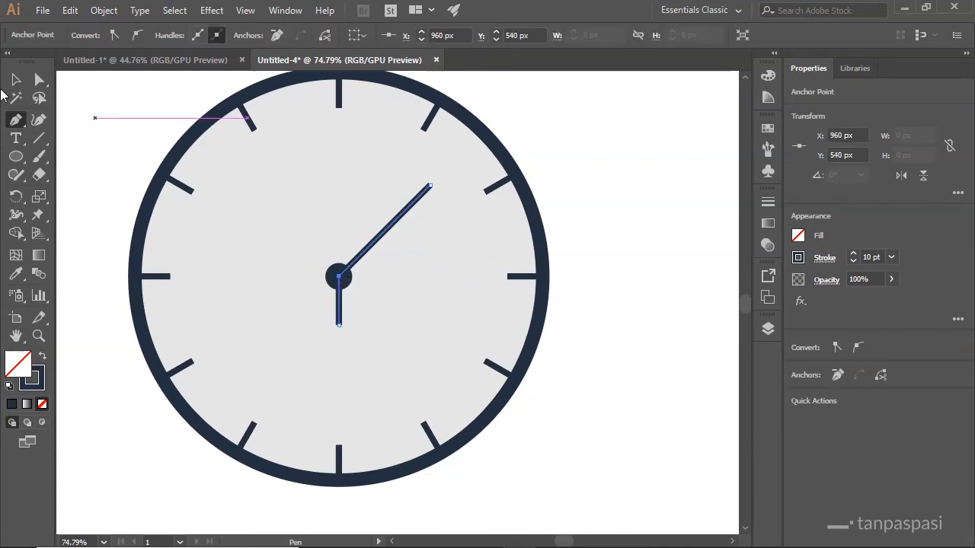
{"action": "left_click", "coordinate": [15, 80]}
{"action": "left_click", "coordinate": [615, 287]}
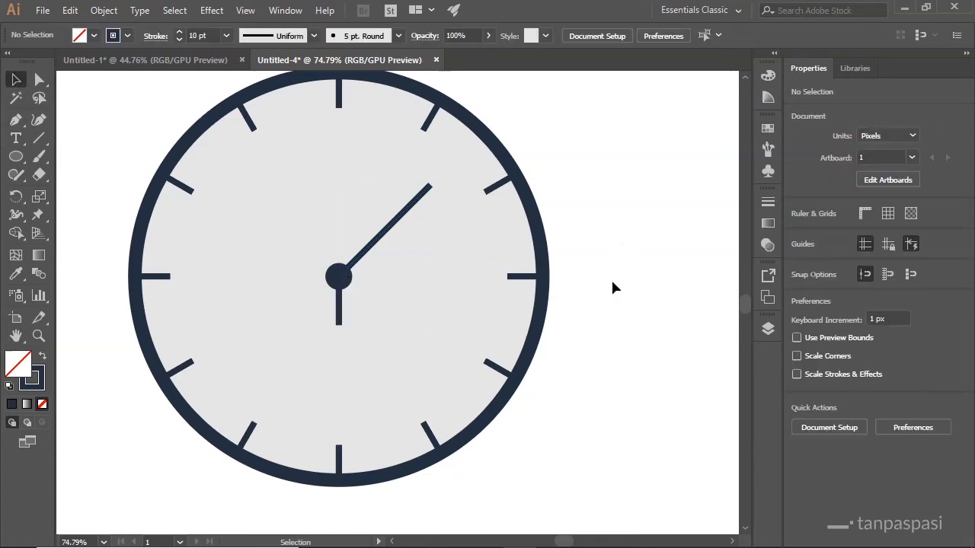
Duplicate the small dark center circle in place in front and shrink the copy concentrically to about 27.4 px
{"action": "key", "text": "z"}
{"action": "left_click_drag", "start_coordinate": [628, 234], "coordinate": [647, 210]}
{"action": "left_click_drag", "start_coordinate": [379, 290], "coordinate": [450, 284]}
{"action": "key", "text": "v"}
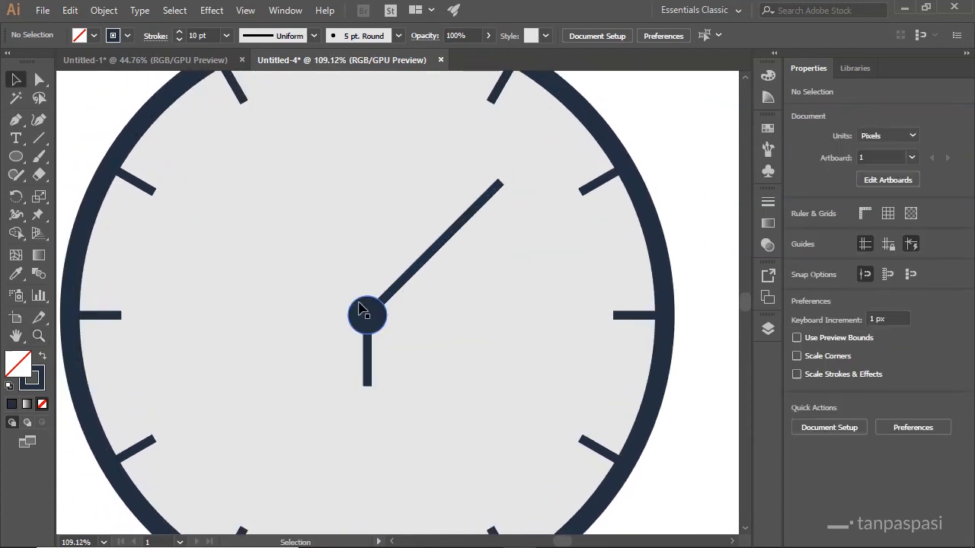
{"action": "left_click", "coordinate": [361, 309]}
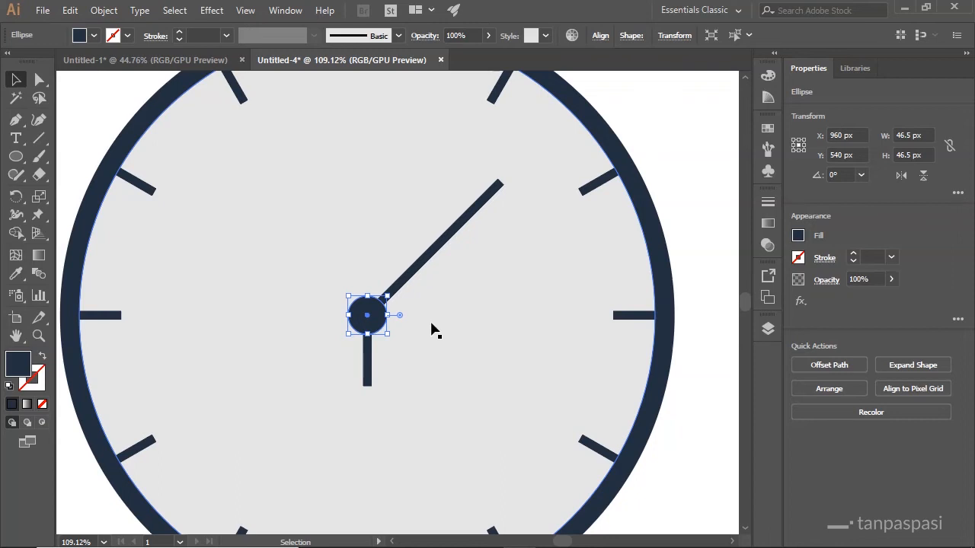
{"action": "key", "text": "ctrl+c"}
{"action": "key", "text": "ctrl+f"}
{"action": "left_click", "coordinate": [419, 318]}
{"action": "left_click", "coordinate": [364, 312]}
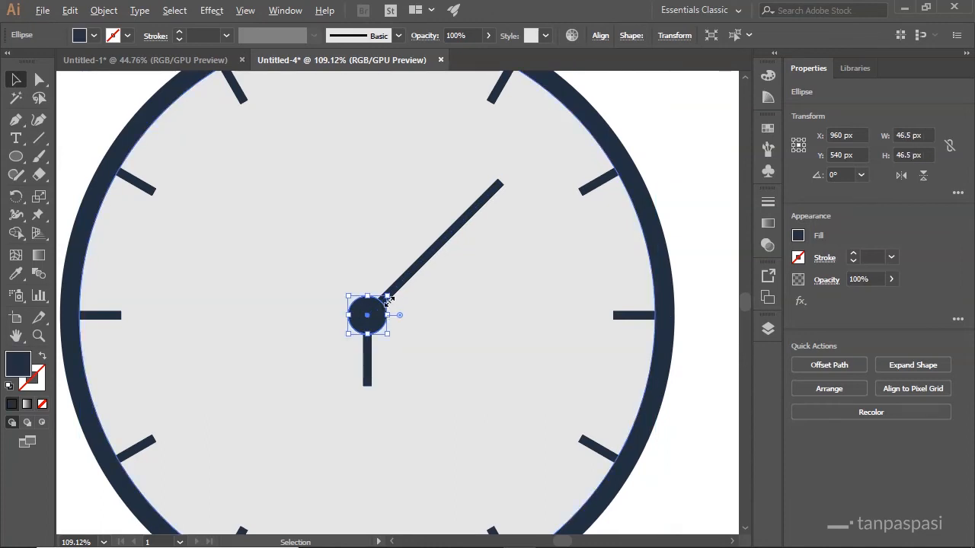
{"action": "left_click_drag", "start_coordinate": [387, 300], "coordinate": [380, 307]}
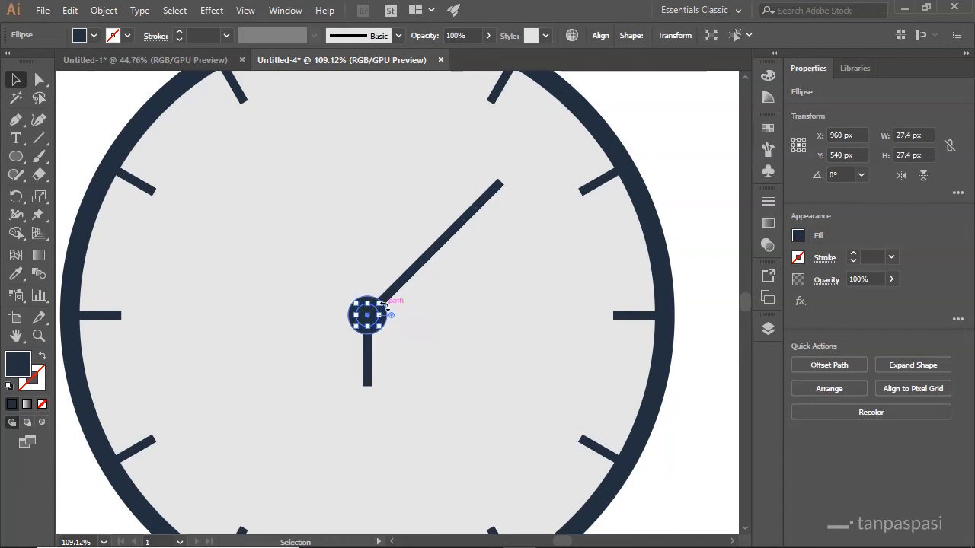
Fill the smaller center circle with the light grey #e5e5e5 sampled from the palette swatch, and deselect it
{"action": "key", "text": "z"}
{"action": "left_click", "coordinate": [373, 223], "text": "alt"}
{"action": "left_click_drag", "start_coordinate": [240, 298], "coordinate": [296, 367]}
{"action": "left_click", "coordinate": [16, 274]}
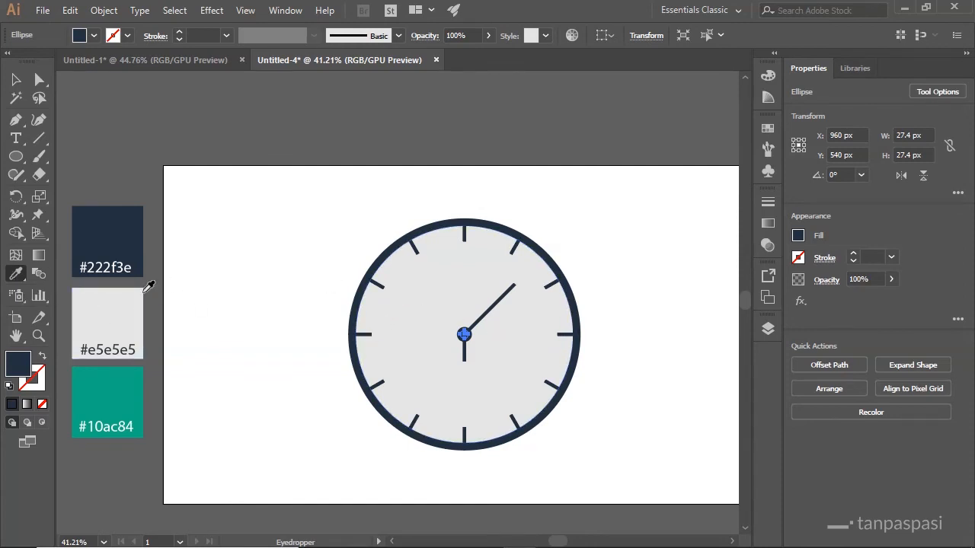
{"action": "left_click", "coordinate": [122, 306]}
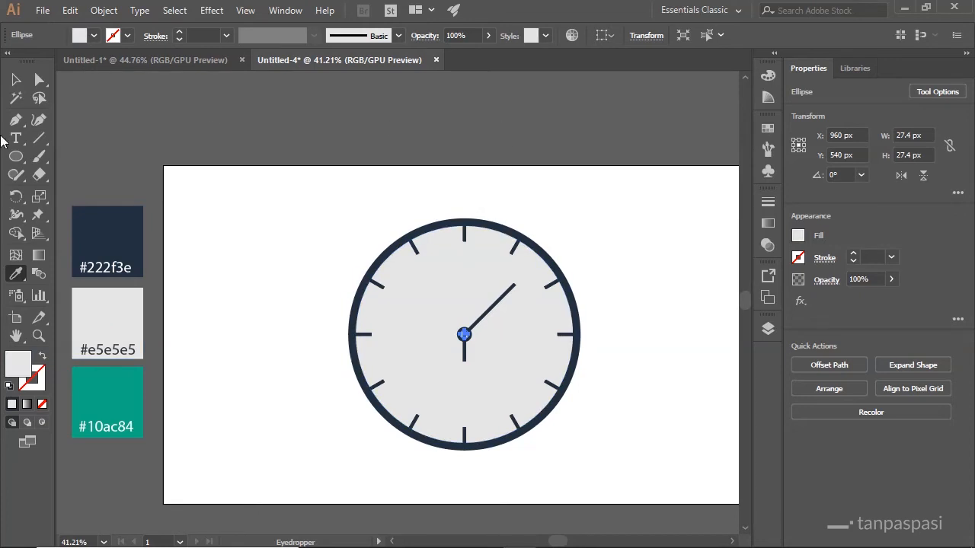
{"action": "left_click", "coordinate": [15, 79]}
{"action": "left_click", "coordinate": [537, 126]}
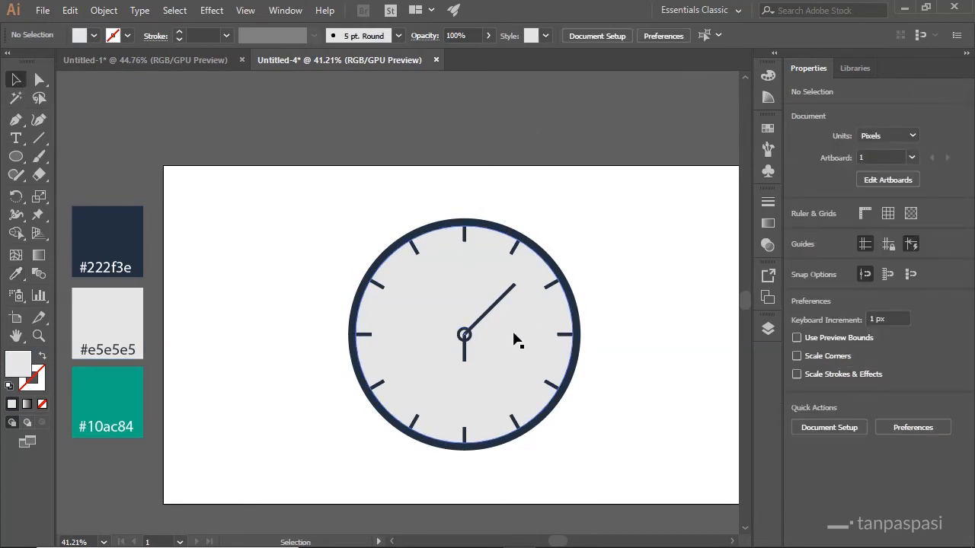
Send the clock hands' path backward until it lies behind both center circles but in front of the light grey face, and deselect it
{"action": "key", "text": "z"}
{"action": "left_click_drag", "start_coordinate": [488, 333], "coordinate": [718, 219]}
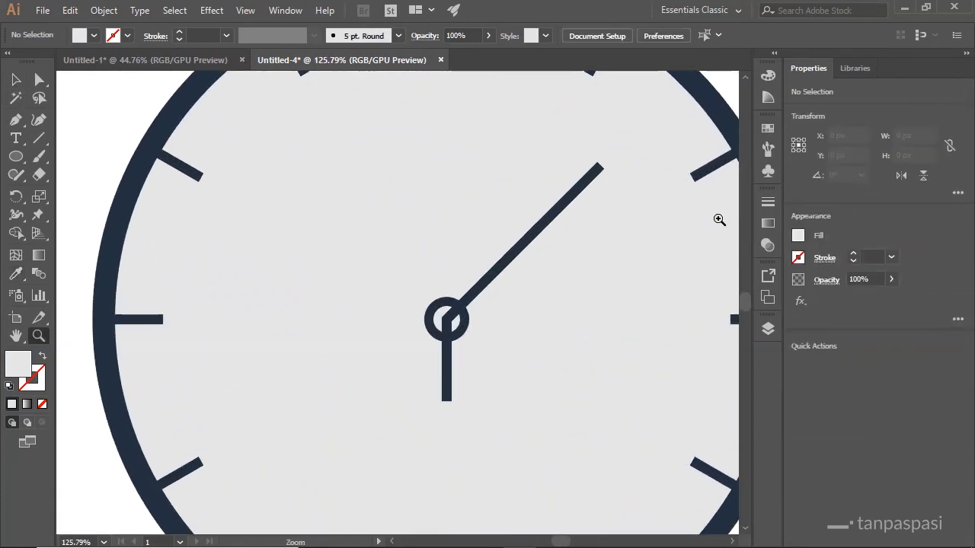
{"action": "key", "text": "v"}
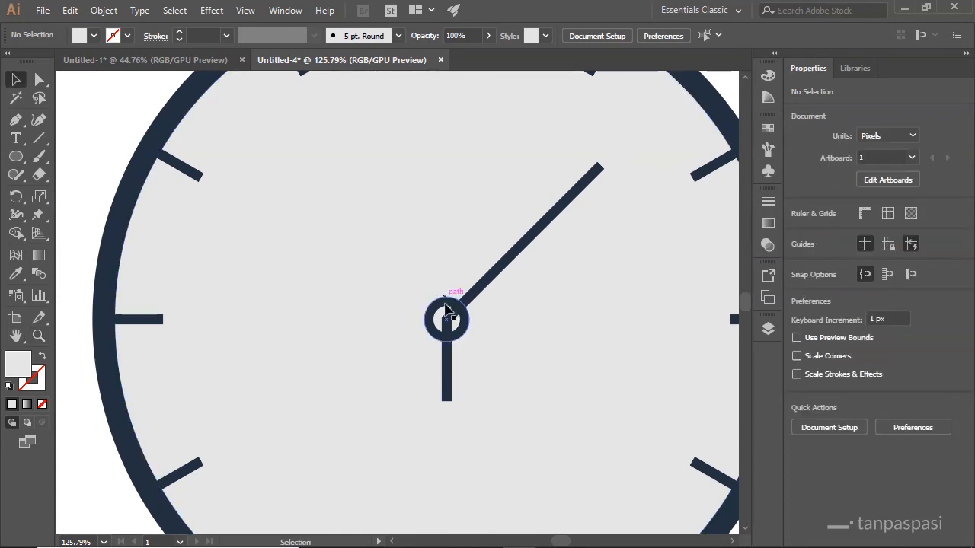
{"action": "left_click", "coordinate": [455, 318]}
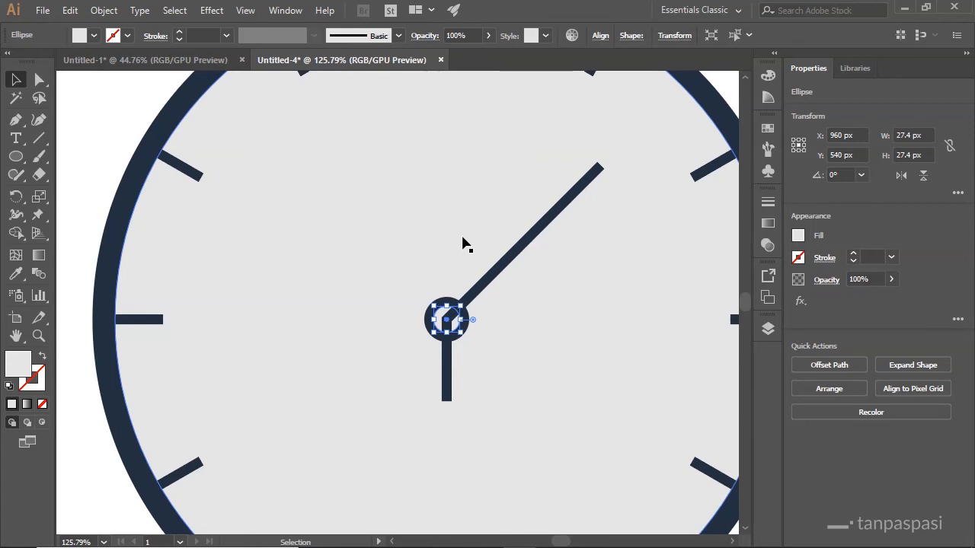
{"action": "left_click", "coordinate": [470, 268]}
{"action": "left_click", "coordinate": [506, 263]}
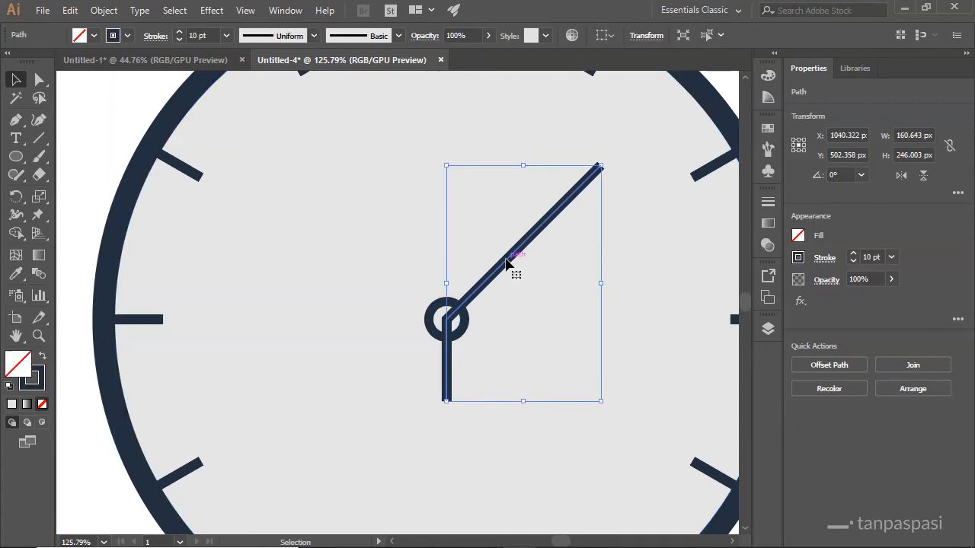
{"action": "key", "text": "ctrl+bracketleft"}
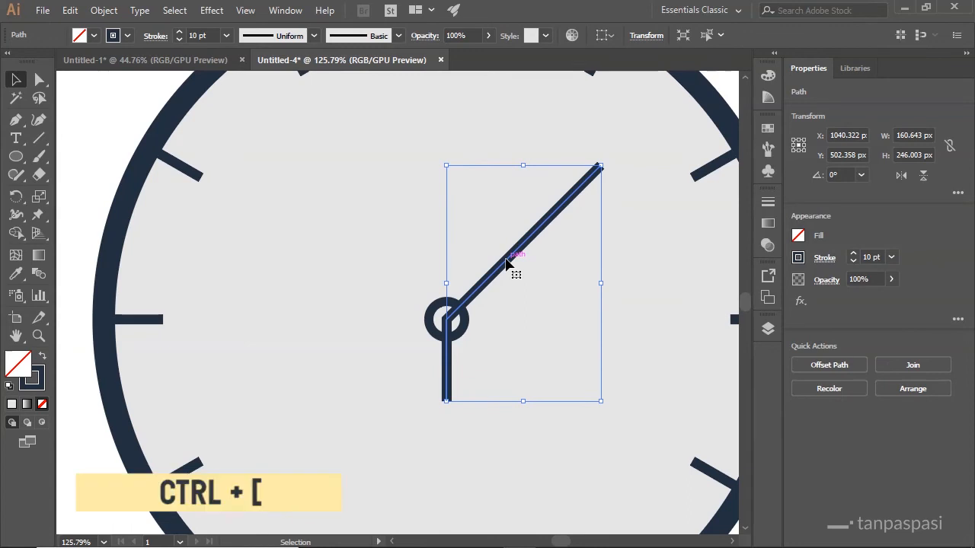
{"action": "key", "text": "a"}
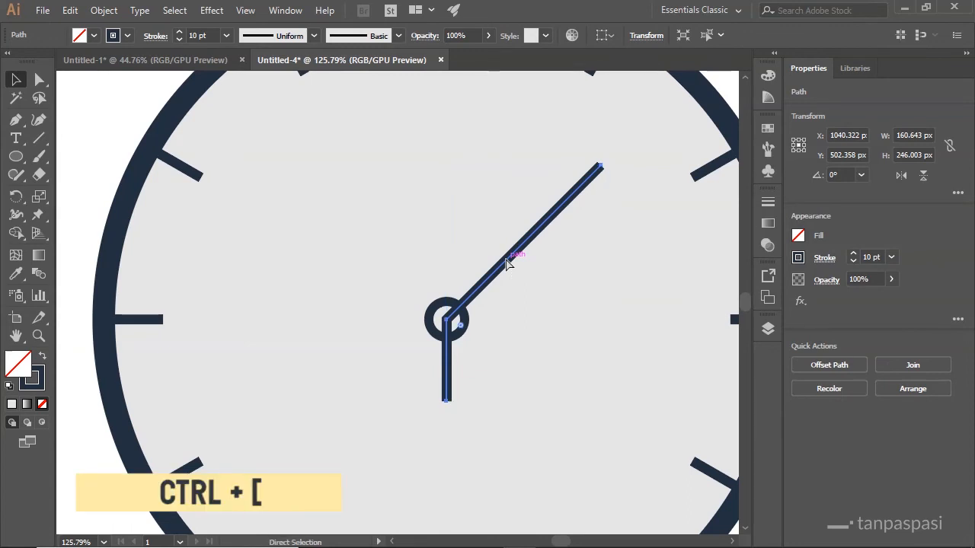
{"action": "key", "text": "ctrl+bracketleft"}
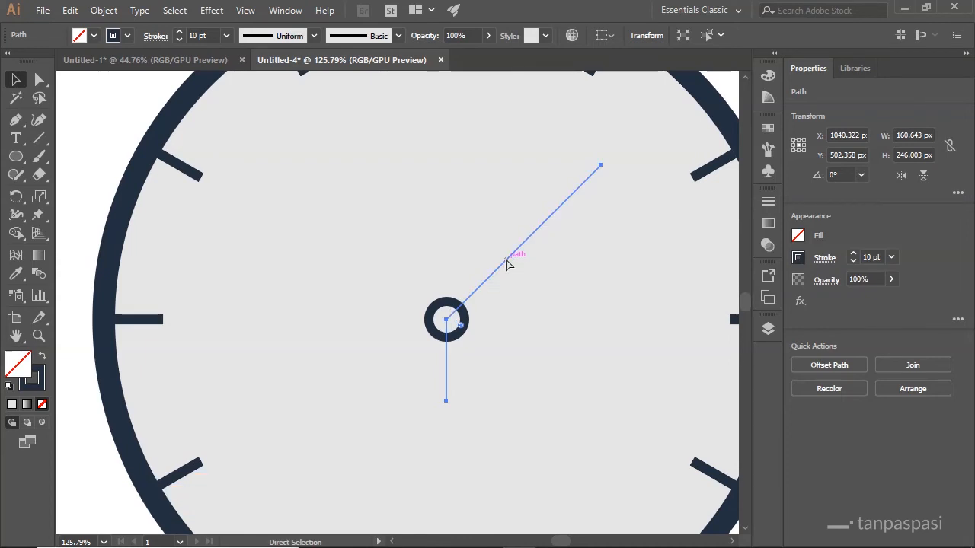
{"action": "key", "text": "ctrl+bracketright"}
{"action": "key", "text": "v"}
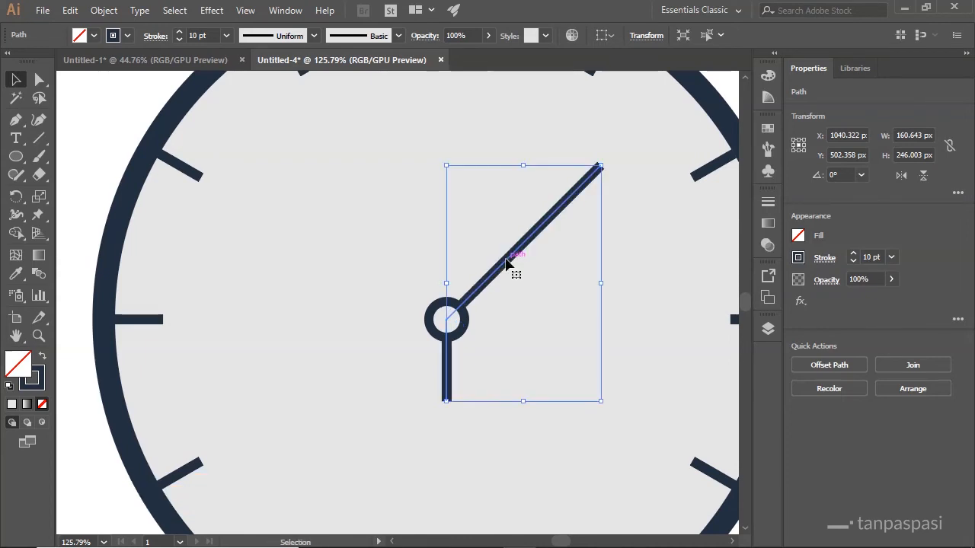
{"action": "left_click", "coordinate": [394, 253]}
{"action": "left_click_drag", "start_coordinate": [573, 243], "coordinate": [364, 355]}
{"action": "left_click", "coordinate": [647, 186]}
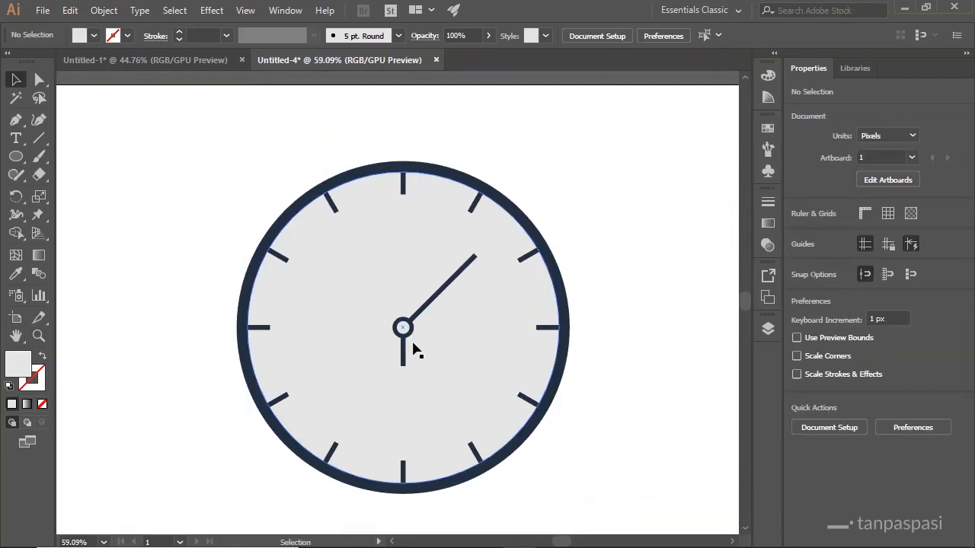
Give the clock hands' stroke round caps and a round join, and deselect the path
{"action": "key", "text": "z"}
{"action": "left_click_drag", "start_coordinate": [548, 312], "coordinate": [422, 336]}
{"action": "key", "text": "v"}
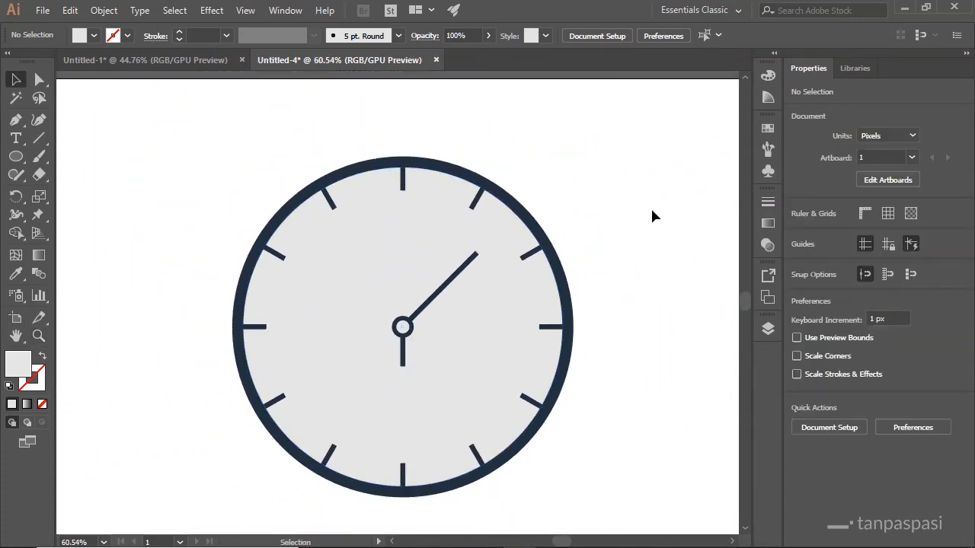
{"action": "left_click", "coordinate": [468, 264]}
{"action": "left_click", "coordinate": [585, 207]}
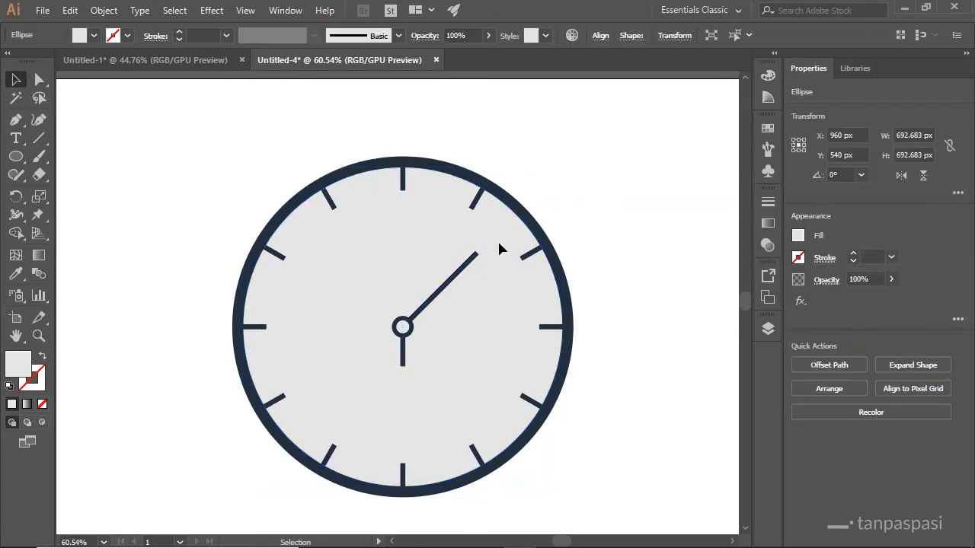
{"action": "left_click", "coordinate": [460, 272]}
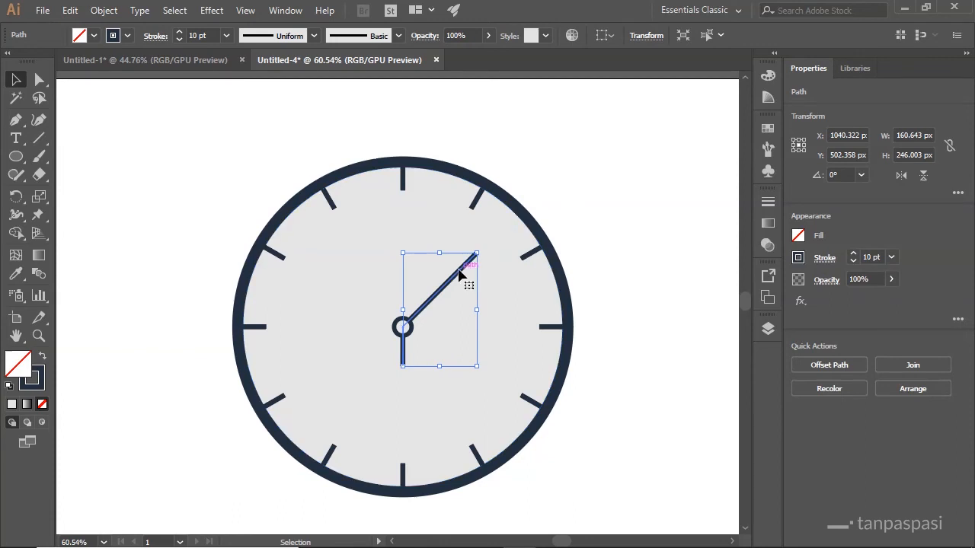
{"action": "left_click", "coordinate": [154, 38]}
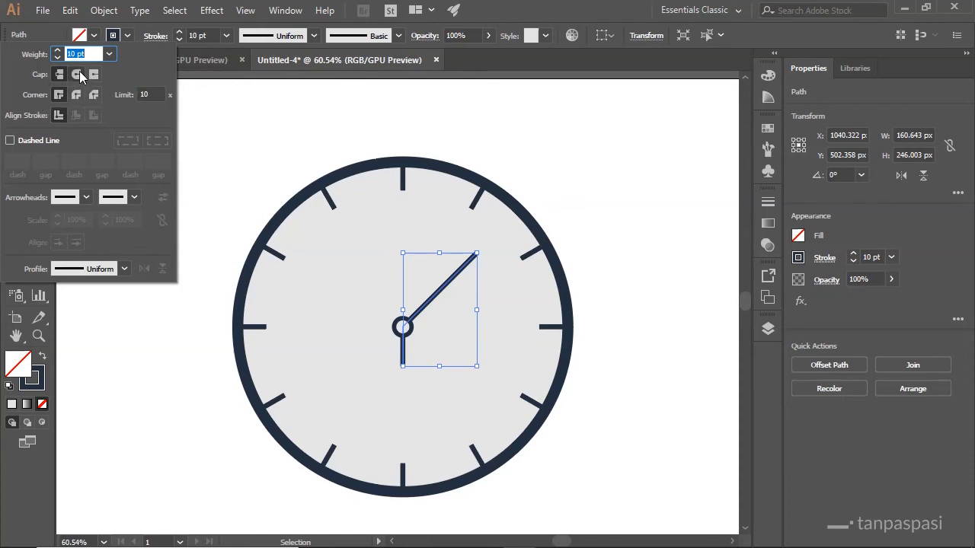
{"action": "left_click", "coordinate": [76, 95]}
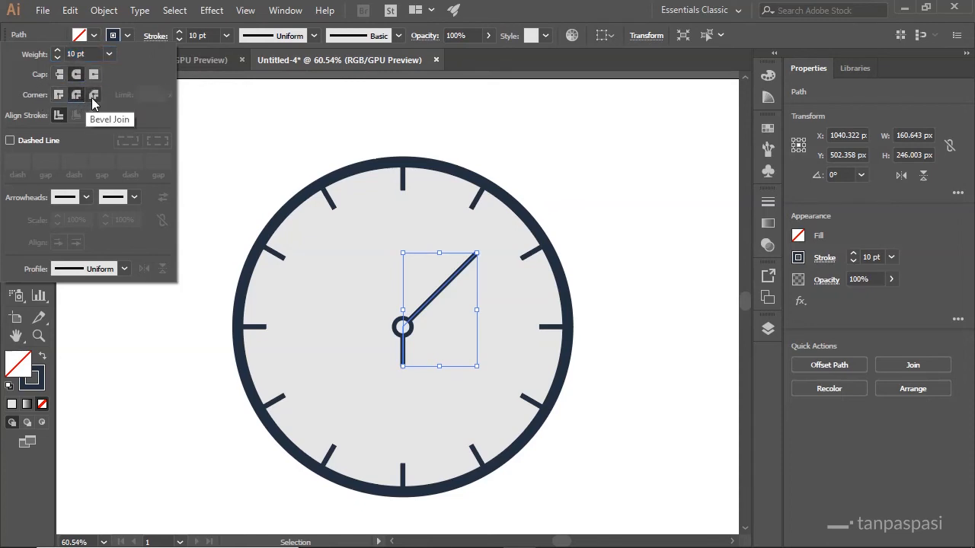
{"action": "left_click", "coordinate": [587, 168]}
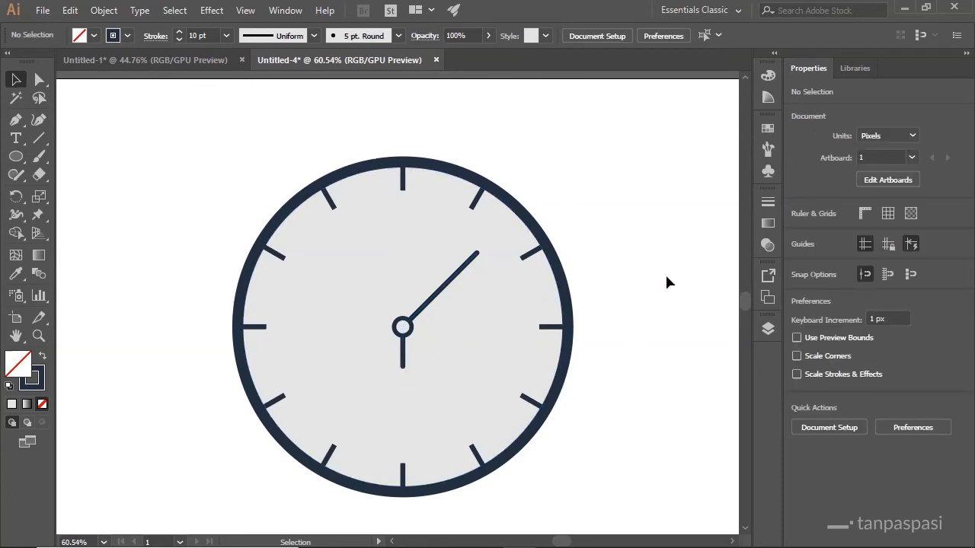
Lengthen the clock's vertical hand by moving its lower end anchor straight down, and deselect the path
{"action": "key", "text": "z"}
{"action": "mouse_move", "coordinate": [631, 207]}
{"action": "left_mouse_down"}
{"action": "mouse_move", "coordinate": [490, 254]}
{"action": "mouse_move", "coordinate": [623, 209]}
{"action": "left_mouse_up"}
{"action": "left_click_drag", "start_coordinate": [624, 209], "coordinate": [571, 187]}
{"action": "key", "text": "v"}
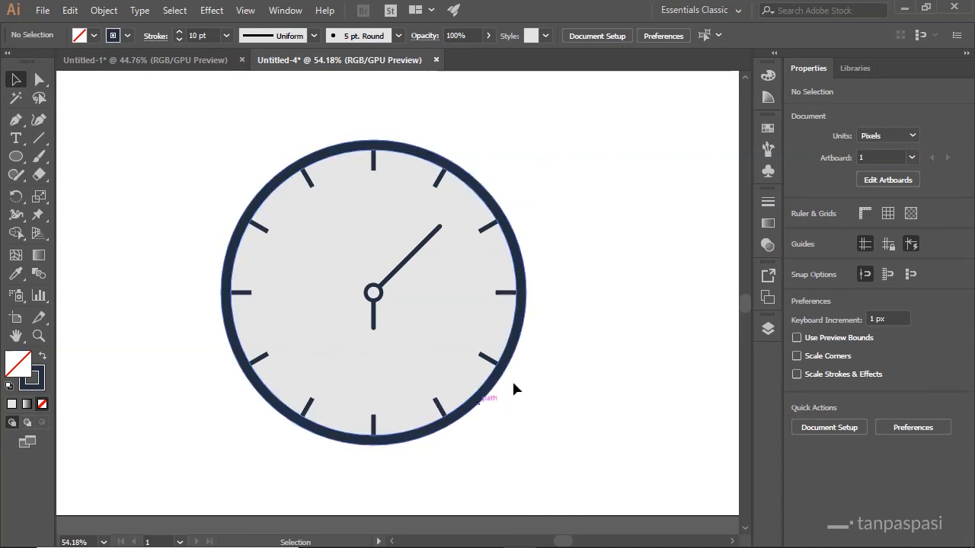
{"action": "key", "text": "z"}
{"action": "left_click", "coordinate": [560, 259], "text": "alt"}
{"action": "left_click", "coordinate": [477, 306], "text": "alt"}
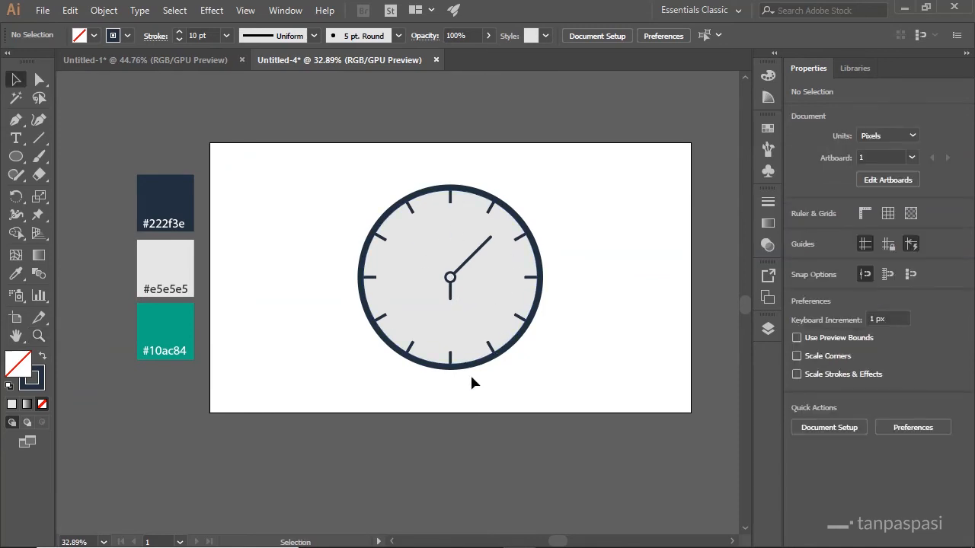
{"action": "left_click", "coordinate": [468, 305]}
{"action": "left_click_drag", "start_coordinate": [467, 305], "coordinate": [626, 216]}
{"action": "left_click_drag", "start_coordinate": [510, 299], "coordinate": [575, 254]}
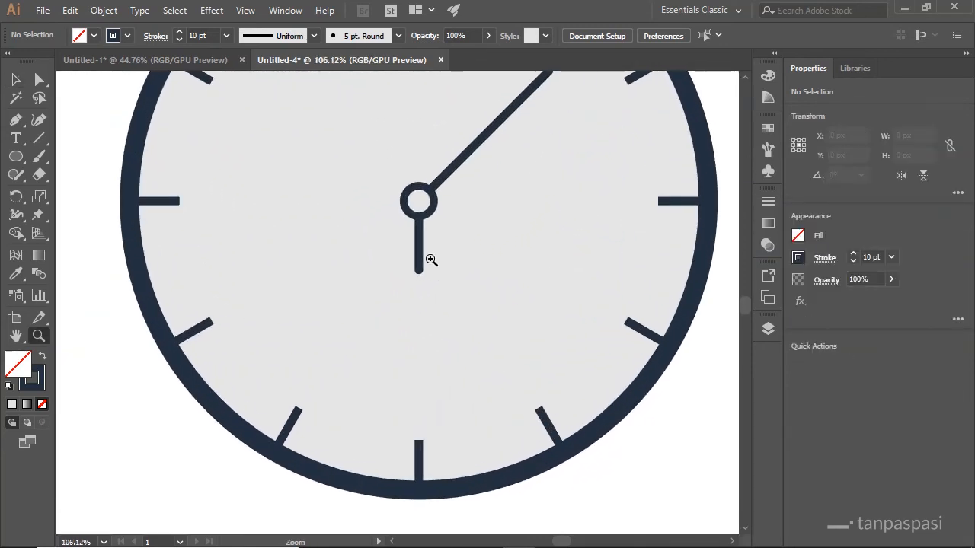
{"action": "key", "text": "a"}
{"action": "left_click", "coordinate": [418, 270]}
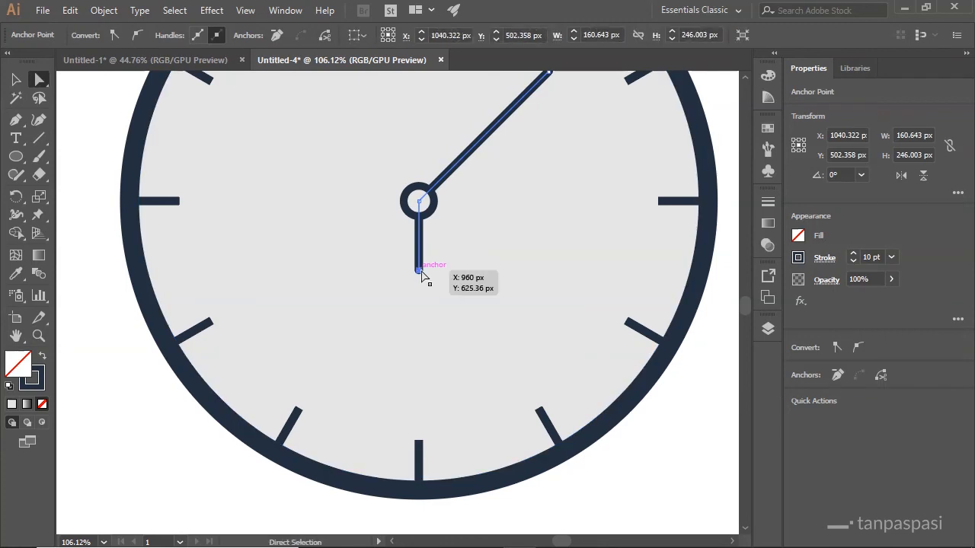
{"action": "left_click_drag", "start_coordinate": [420, 279], "coordinate": [421, 297]}
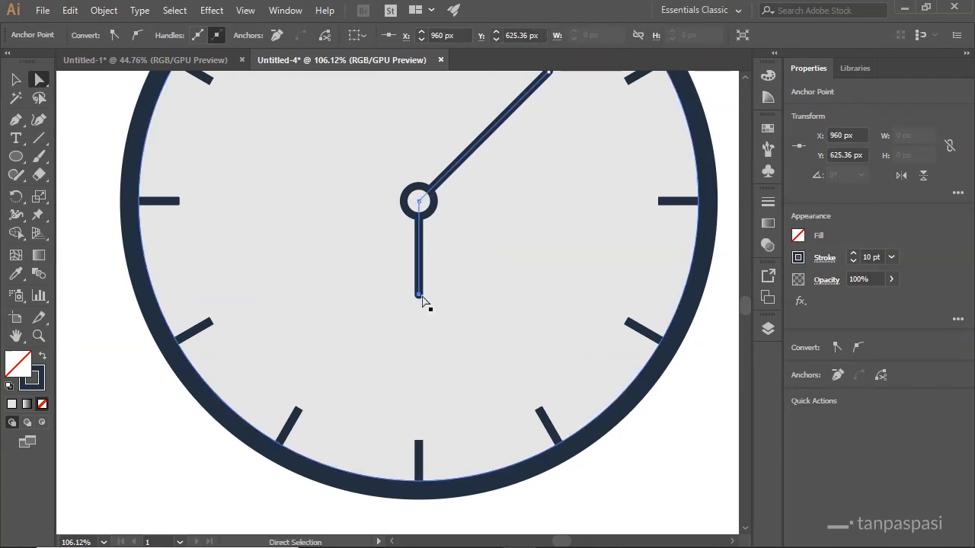
{"action": "left_click", "coordinate": [638, 447]}
Duplicate the light grey face in place in front and offset another copy about 23 px up and to the left, and deselect it
{"action": "key", "text": "z"}
{"action": "left_click_drag", "start_coordinate": [600, 211], "coordinate": [367, 344]}
{"action": "key", "text": "v"}
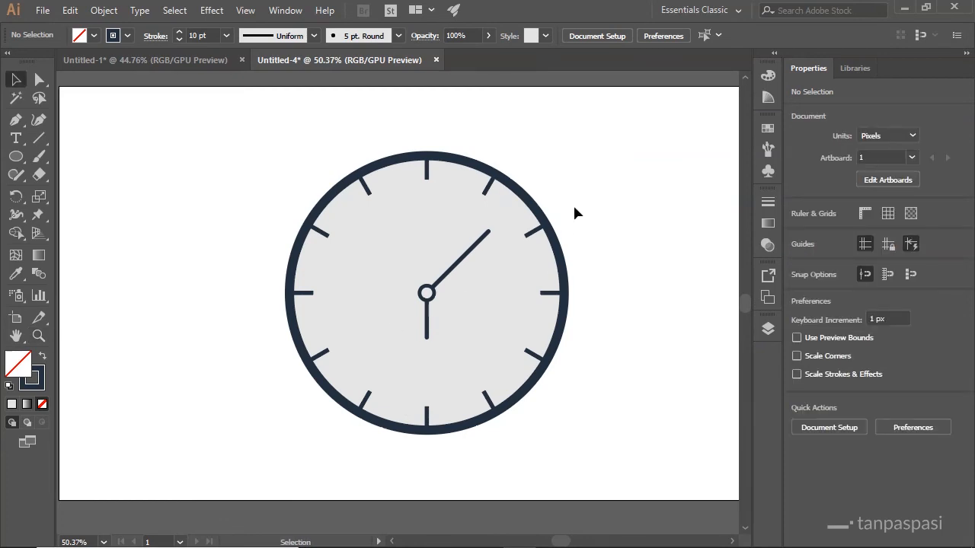
{"action": "left_click", "coordinate": [481, 304]}
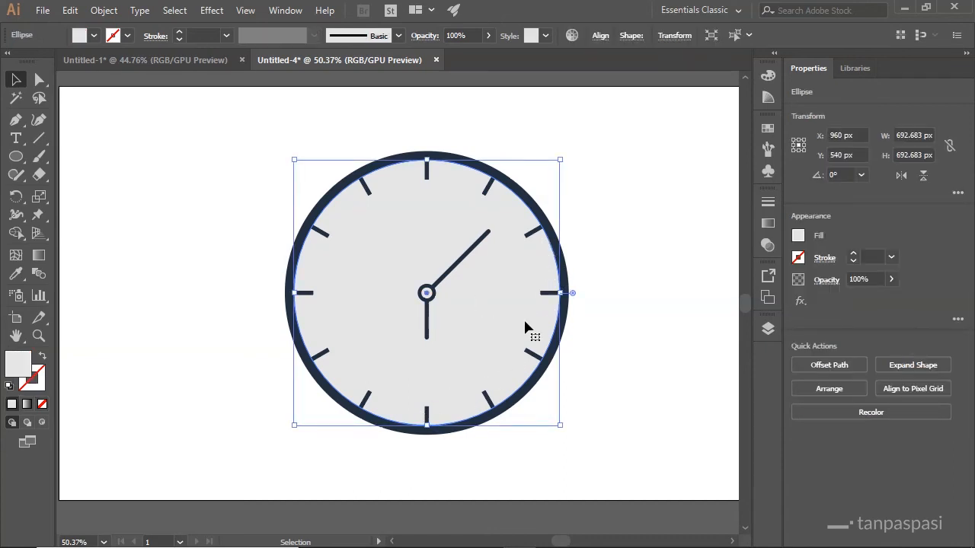
{"action": "left_click", "coordinate": [639, 187]}
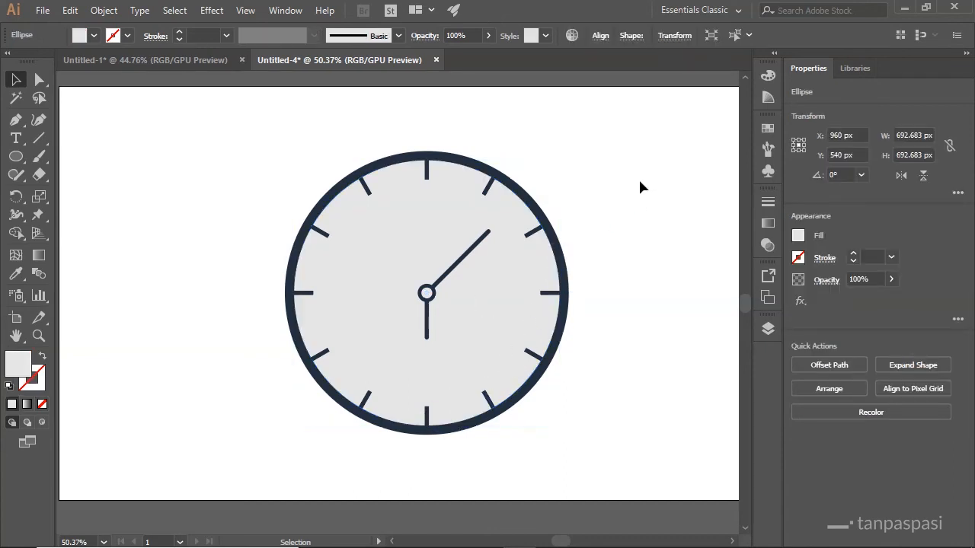
{"action": "left_click", "coordinate": [512, 303]}
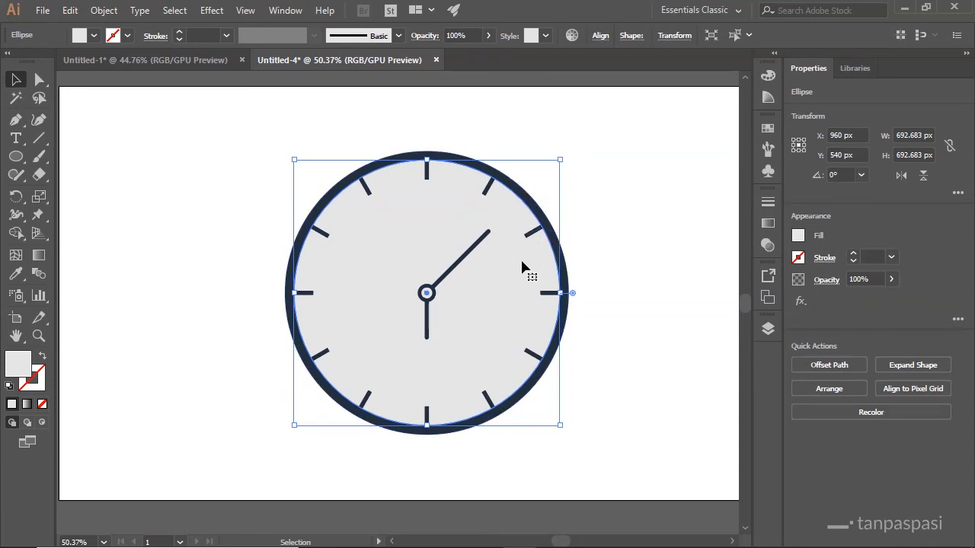
{"action": "key", "text": "a"}
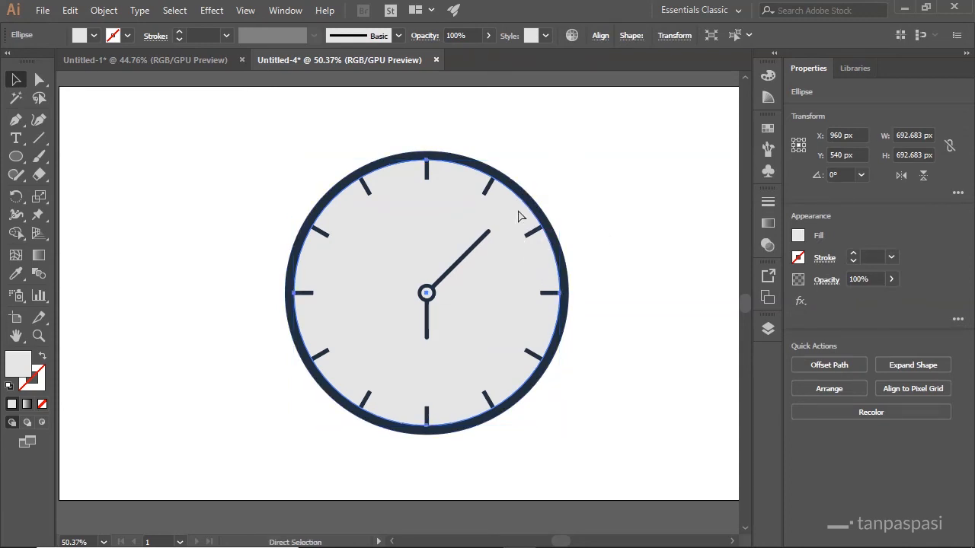
{"action": "key", "text": "v"}
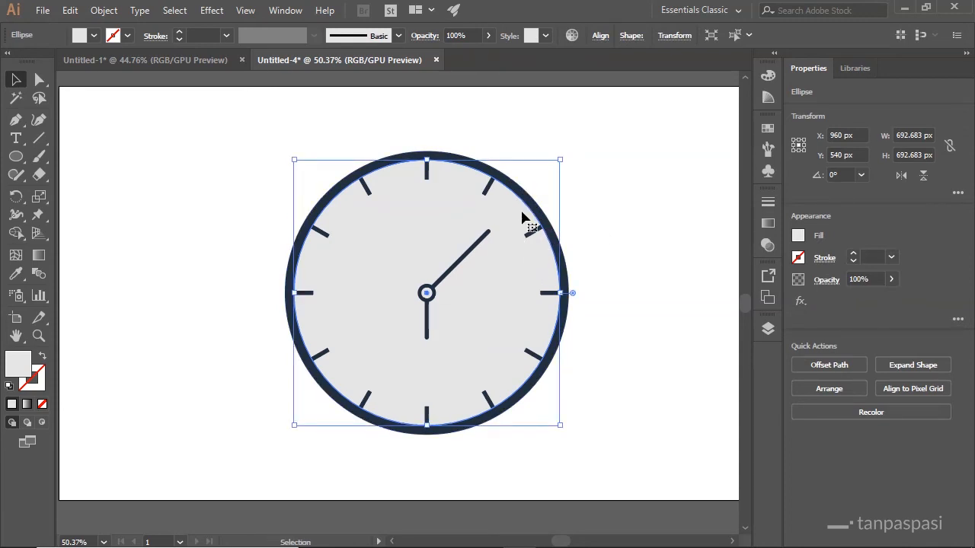
{"action": "key", "text": "ctrl+c"}
{"action": "key", "text": "ctrl+f"}
{"action": "left_click_drag", "start_coordinate": [506, 213], "coordinate": [496, 201]}
{"action": "left_click", "coordinate": [611, 215]}
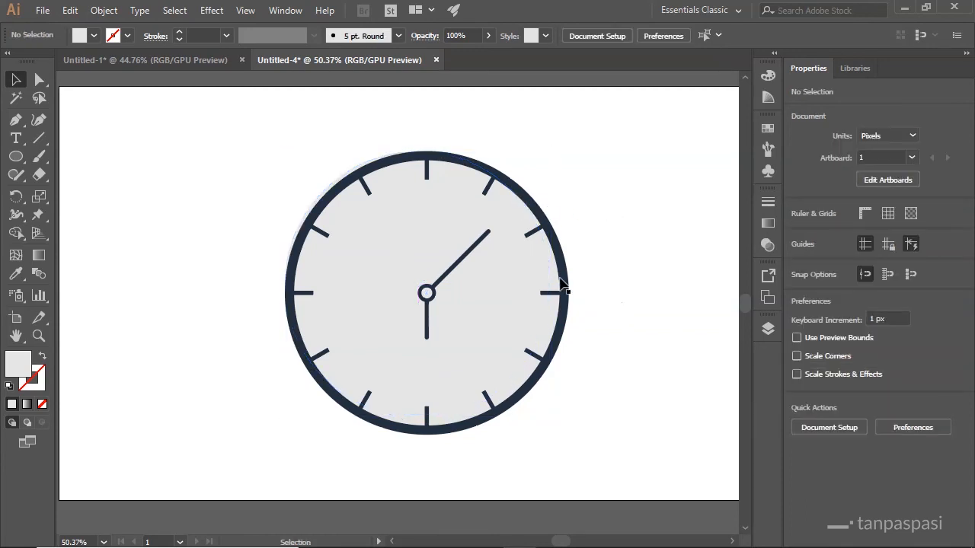
Try to subtract the offset grey copy from the dark ring with Pathfinder's Minus Front, and undo the result
{"action": "left_click", "coordinate": [557, 325]}
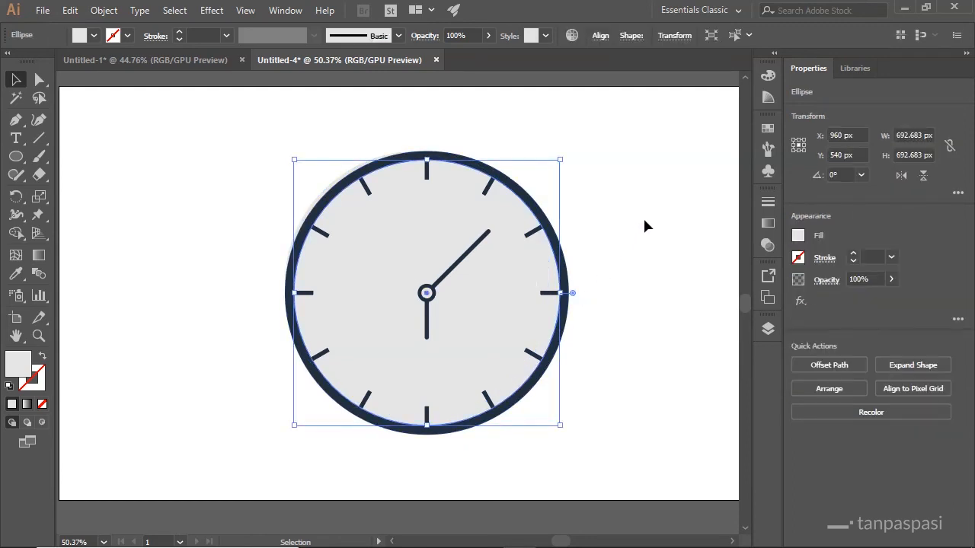
{"action": "key", "text": "v"}
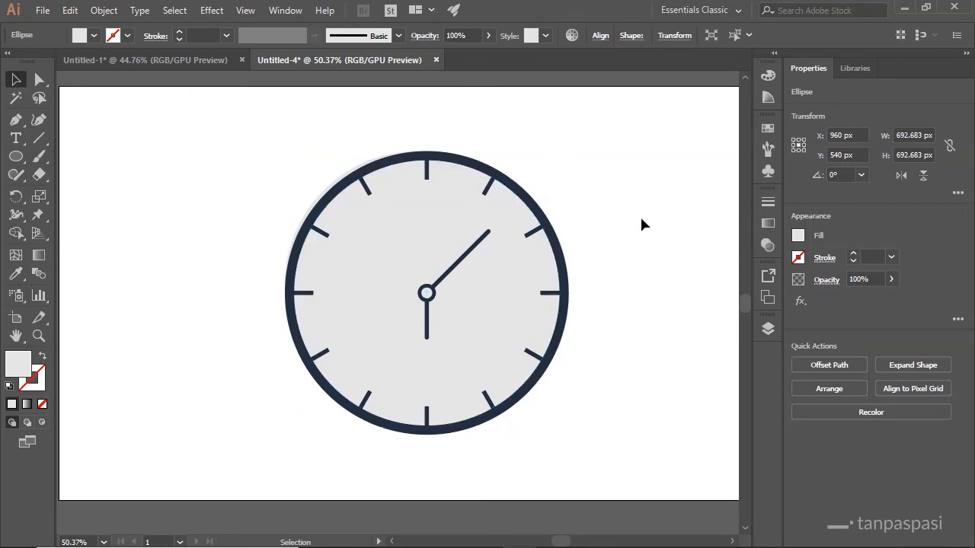
{"action": "left_click", "coordinate": [642, 224]}
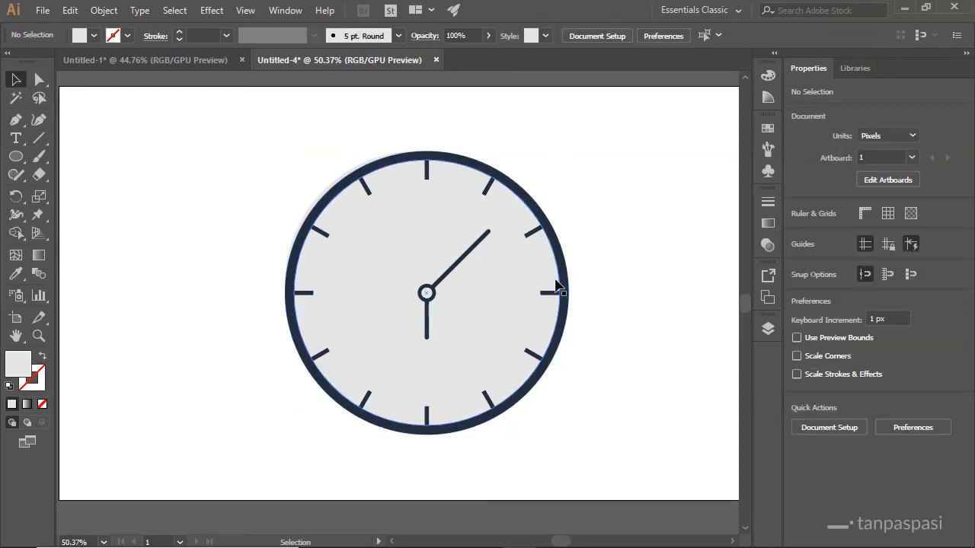
{"action": "left_click", "coordinate": [430, 238]}
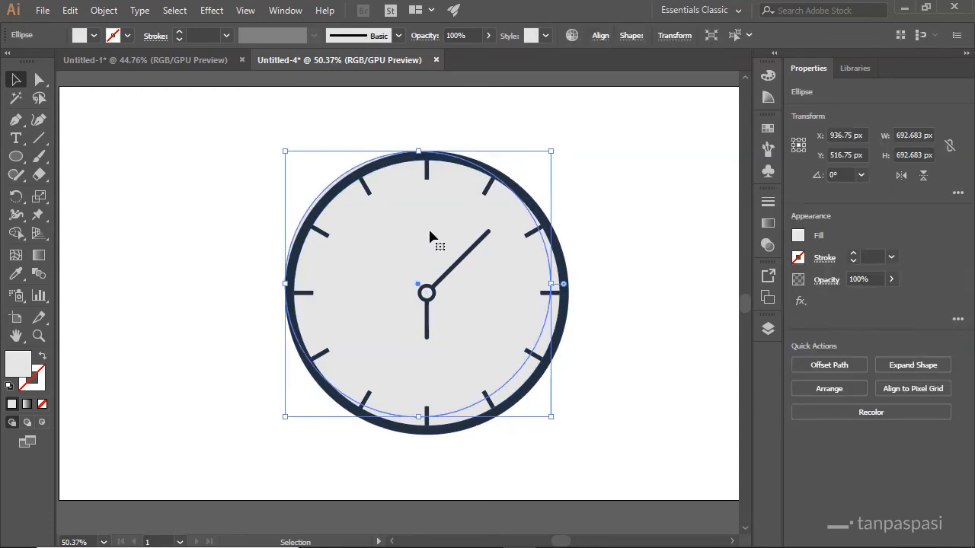
{"action": "left_click", "coordinate": [556, 279], "text": "shift"}
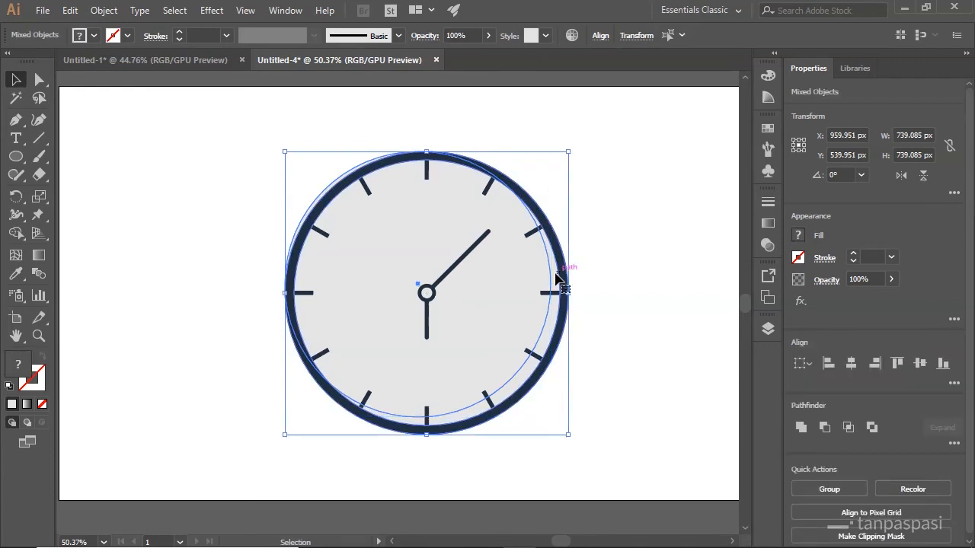
{"action": "left_click", "coordinate": [280, 11]}
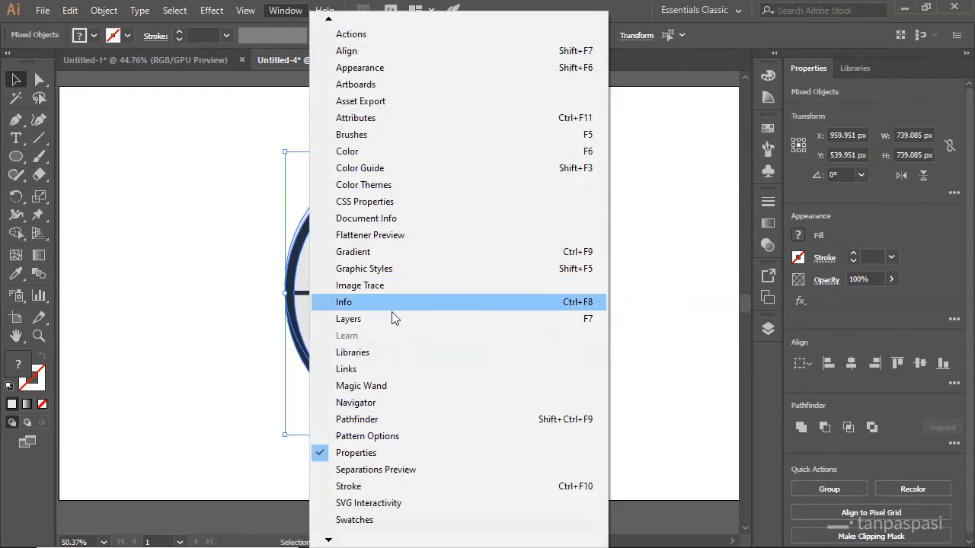
{"action": "left_click", "coordinate": [394, 418]}
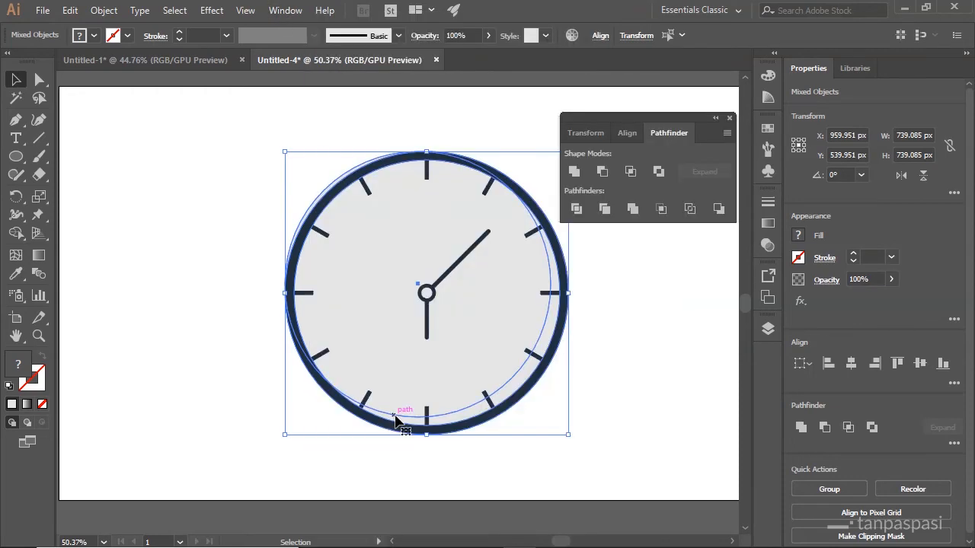
{"action": "left_click", "coordinate": [602, 172]}
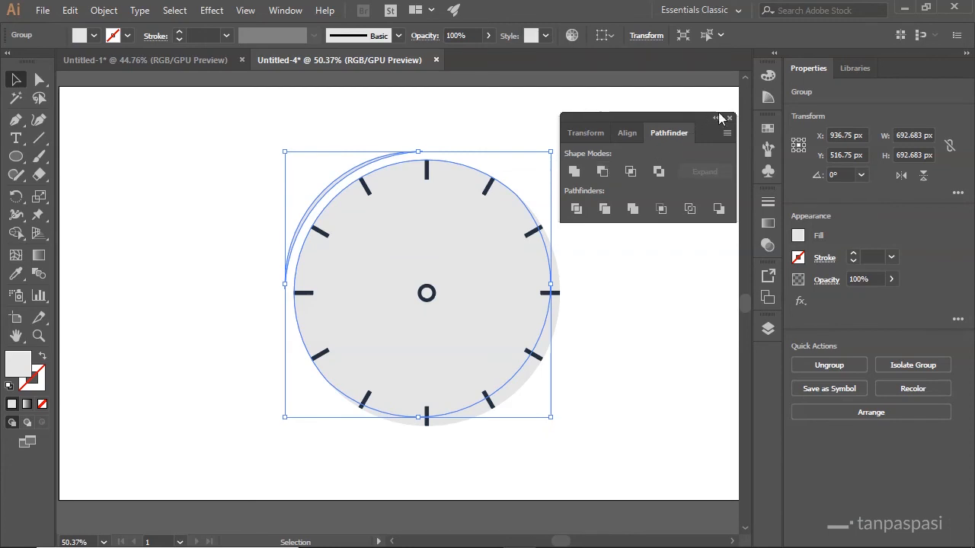
{"action": "left_click_drag", "start_coordinate": [659, 118], "coordinate": [682, 118]}
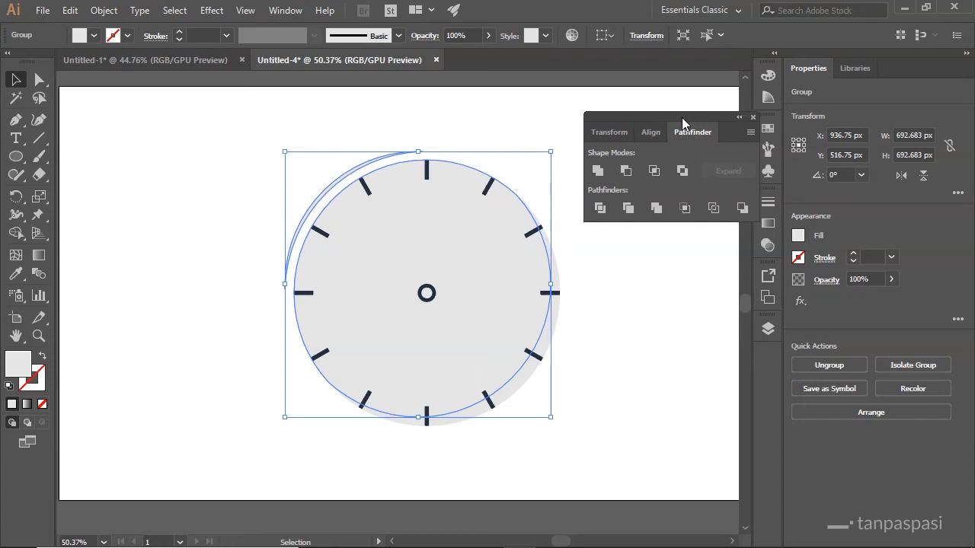
{"action": "left_click", "coordinate": [533, 128]}
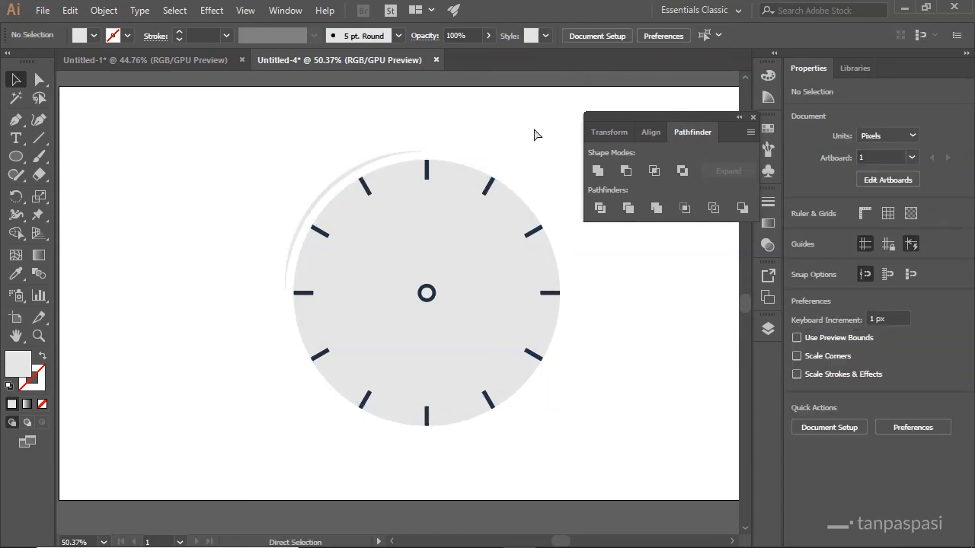
{"action": "key", "text": "ctrl+z"}
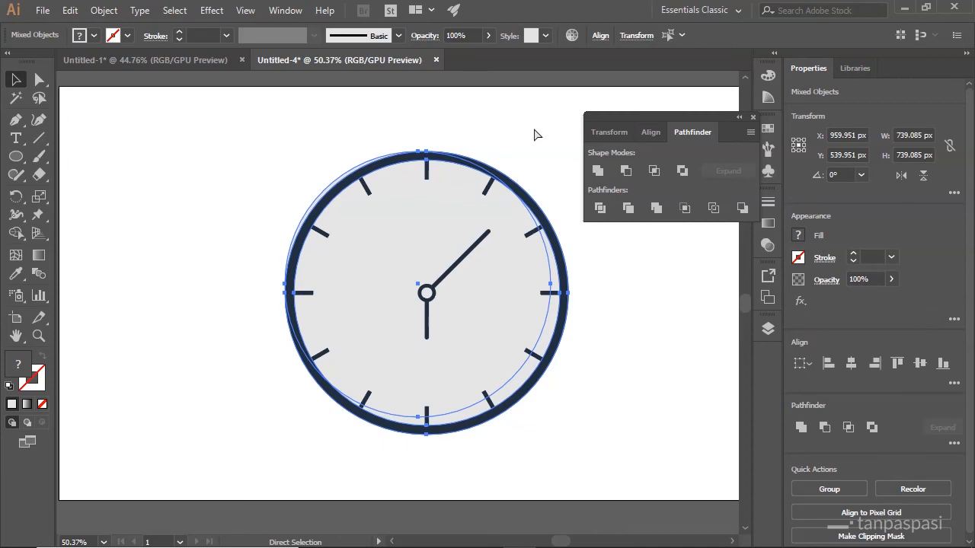
{"action": "left_click", "coordinate": [597, 346]}
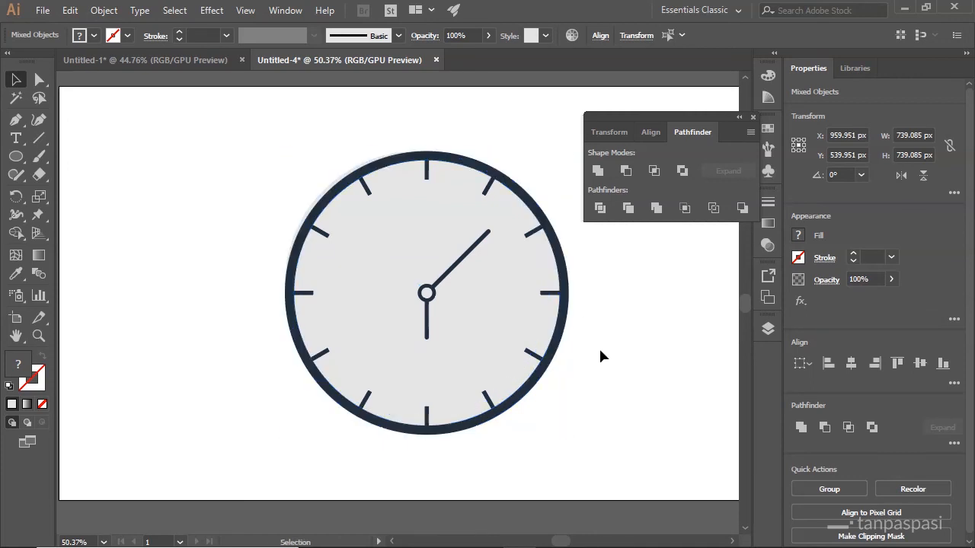
Subtract the offset copy from the concentric face circle with Minus Front to form a thin crescent along the face's lower-right edge
{"action": "key", "text": "z"}
{"action": "left_click", "coordinate": [555, 279]}
{"action": "left_click", "coordinate": [553, 279]}
{"action": "key", "text": "v"}
{"action": "left_click", "coordinate": [555, 280]}
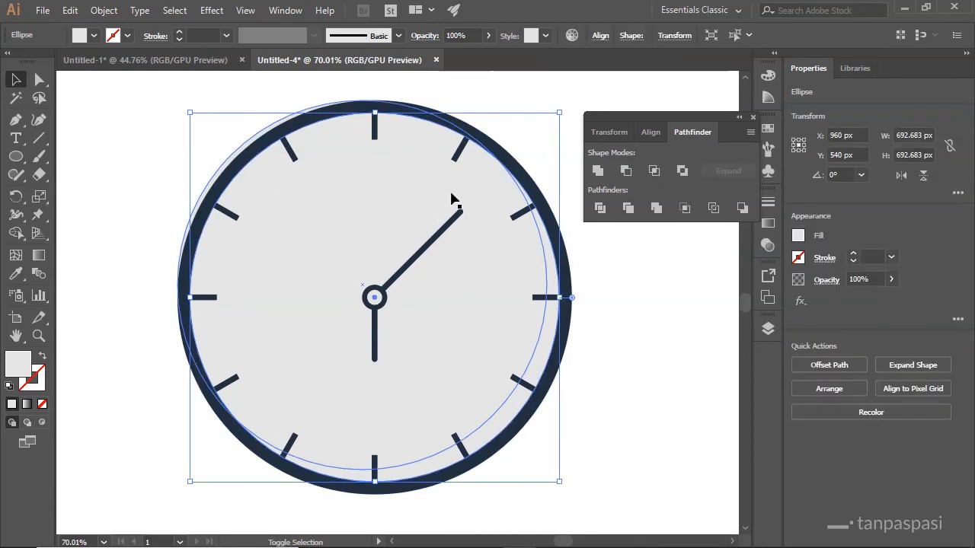
{"action": "left_click", "coordinate": [452, 199], "text": "shift"}
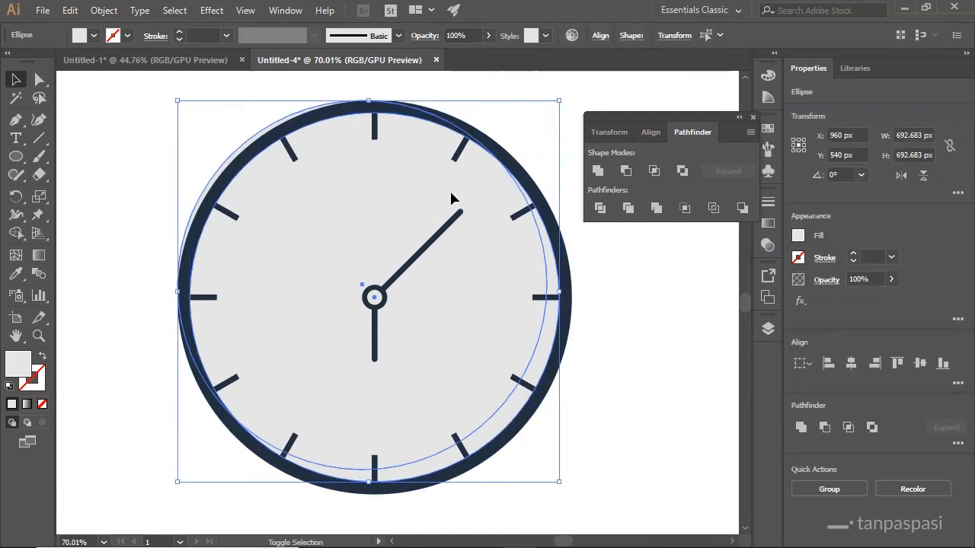
{"action": "left_click", "coordinate": [626, 172]}
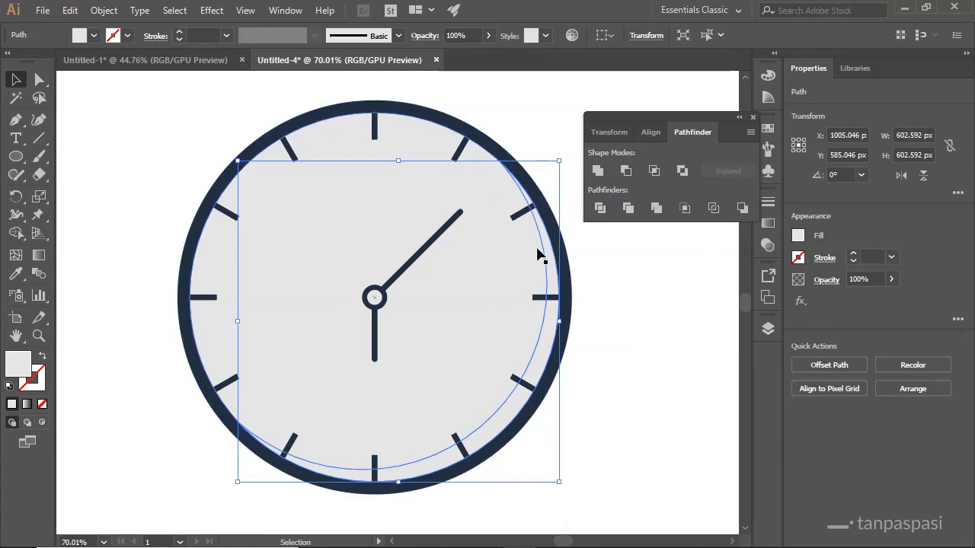
{"action": "left_click", "coordinate": [624, 266]}
Fill the crescent shadow with the darker grey #d3d3d3, deselect it, and close the Pathfinder options
{"action": "left_click", "coordinate": [553, 277]}
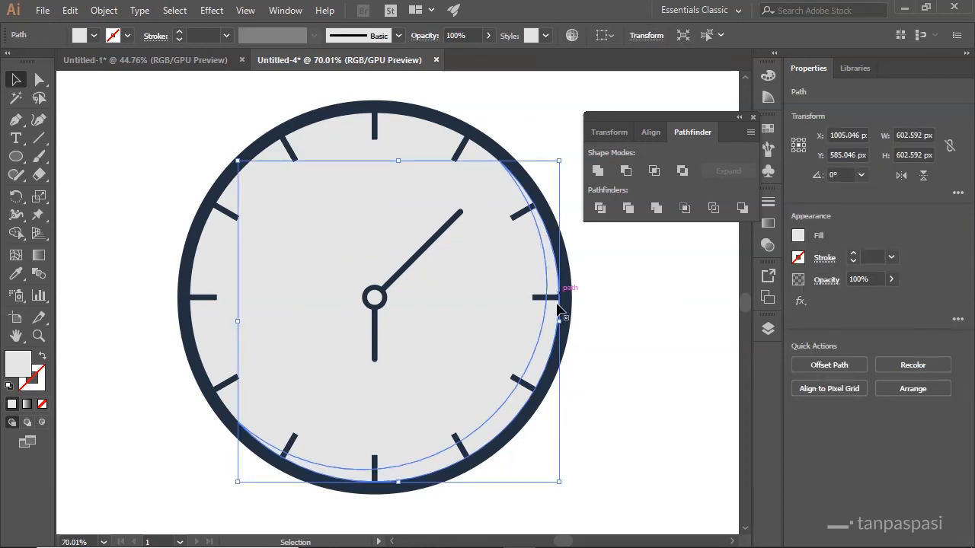
{"action": "double_click", "coordinate": [21, 368]}
{"action": "type", "text": "d3d3d3"}
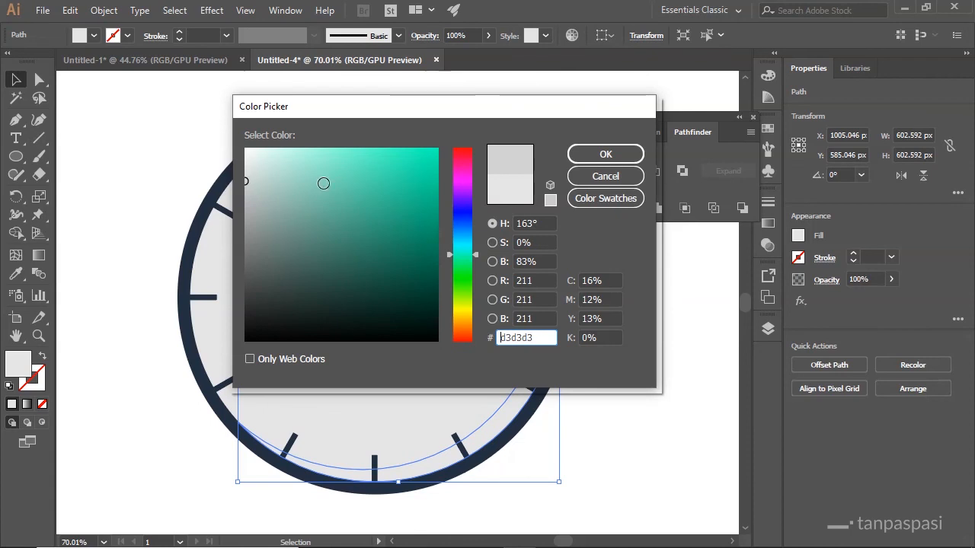
{"action": "left_click", "coordinate": [607, 154]}
{"action": "left_click", "coordinate": [623, 286]}
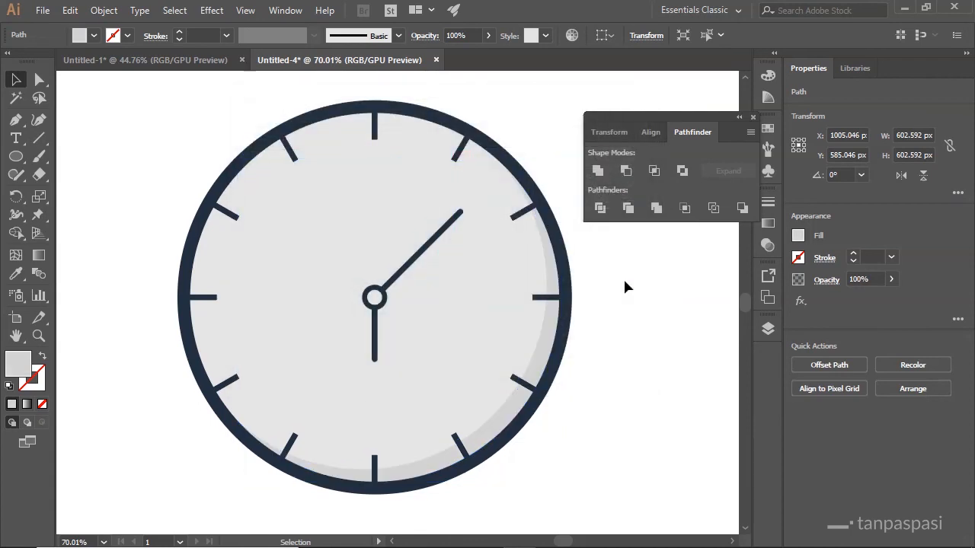
{"action": "key", "text": "z"}
{"action": "left_click", "coordinate": [635, 293], "text": "alt"}
{"action": "left_click_drag", "start_coordinate": [644, 310], "coordinate": [599, 302]}
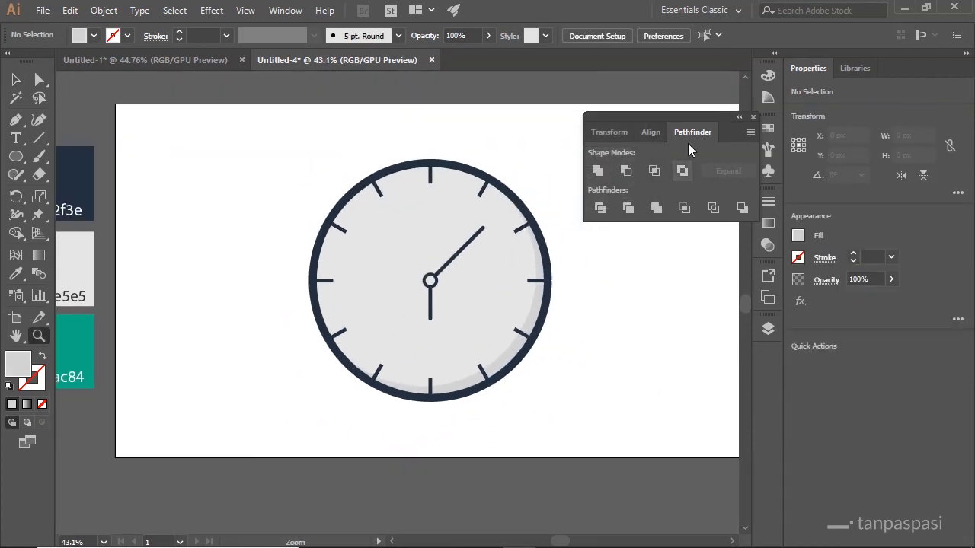
{"action": "left_click", "coordinate": [751, 119]}
{"action": "left_click_drag", "start_coordinate": [668, 218], "coordinate": [589, 220]}
{"action": "key", "text": "v"}
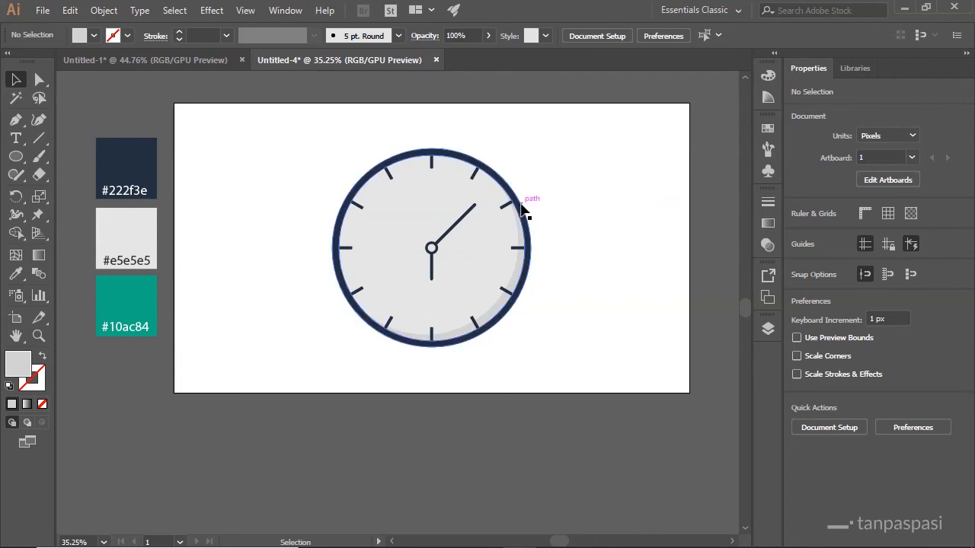
Create a 1920 by 1080 px rectangle over the clock artwork using the Rectangle tool
{"action": "left_click_drag", "start_coordinate": [21, 160], "coordinate": [93, 162]}
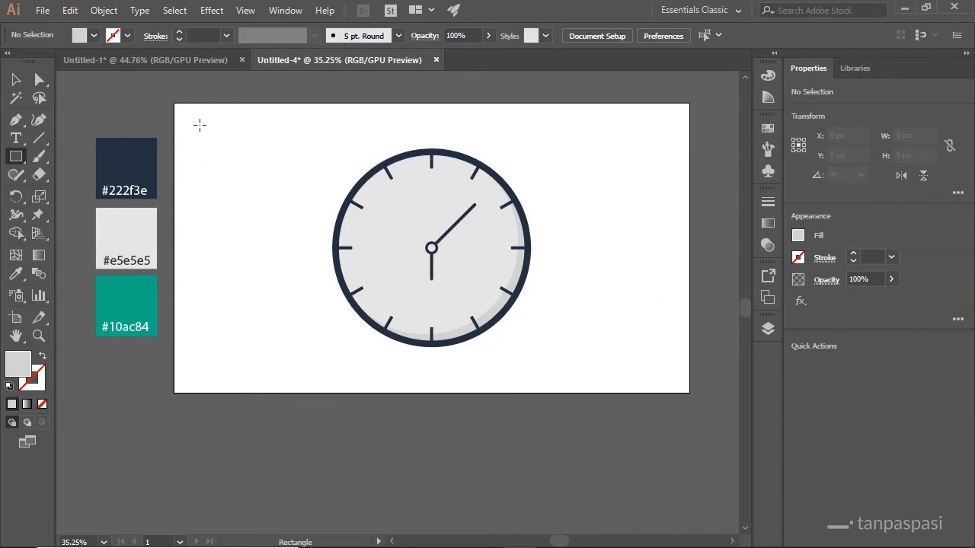
{"action": "left_click", "coordinate": [199, 125]}
{"action": "left_click_drag", "start_coordinate": [616, 296], "coordinate": [496, 166]}
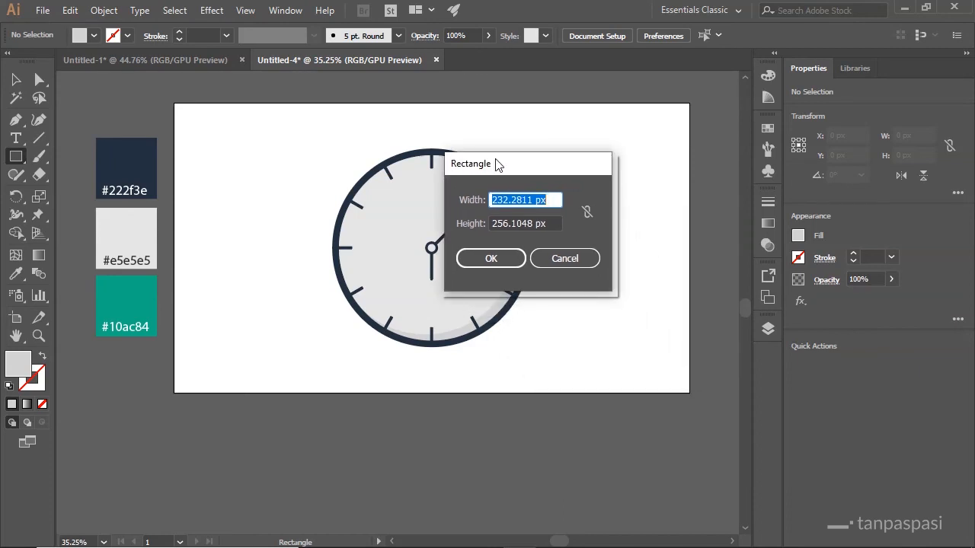
{"action": "type", "text": "1920"}
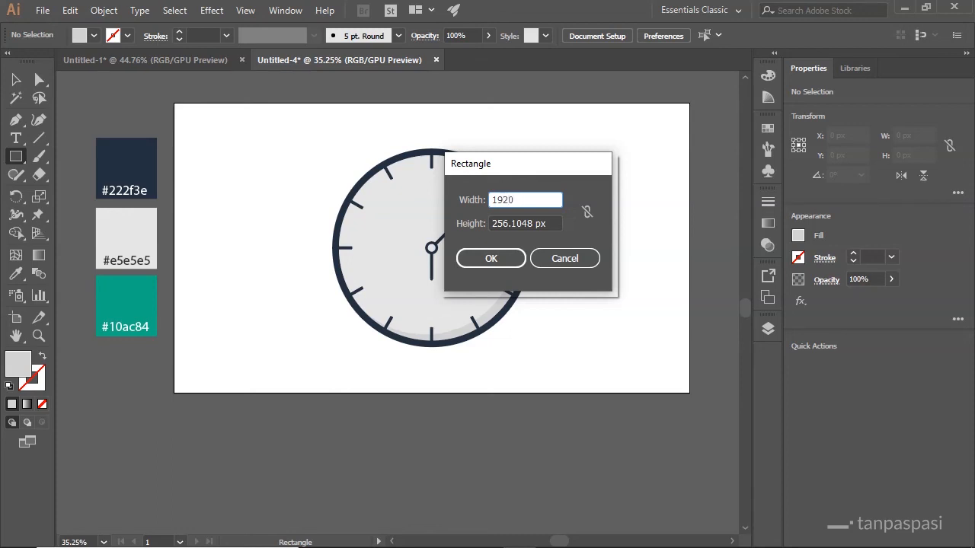
{"action": "key", "text": "Tab"}
{"action": "type", "text": "1"}
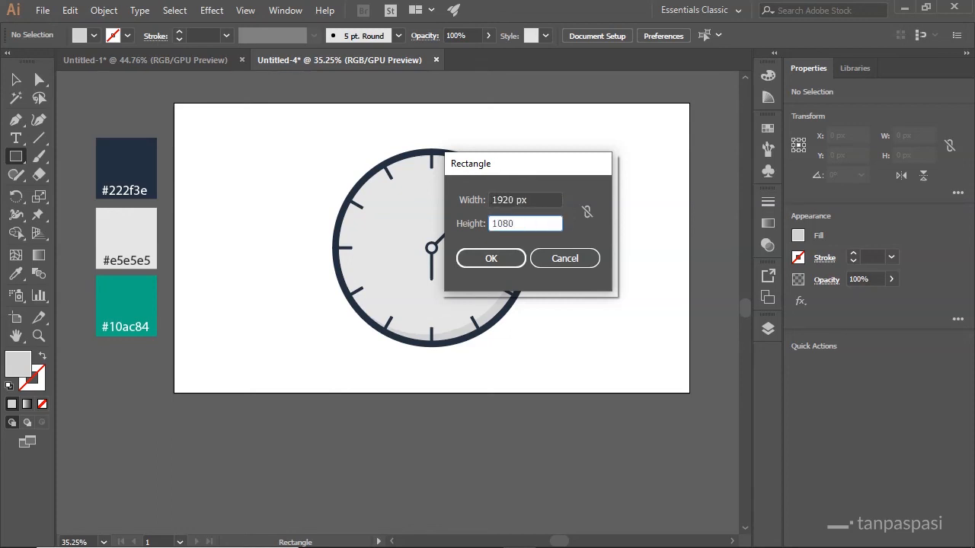
{"action": "left_click", "coordinate": [501, 259]}
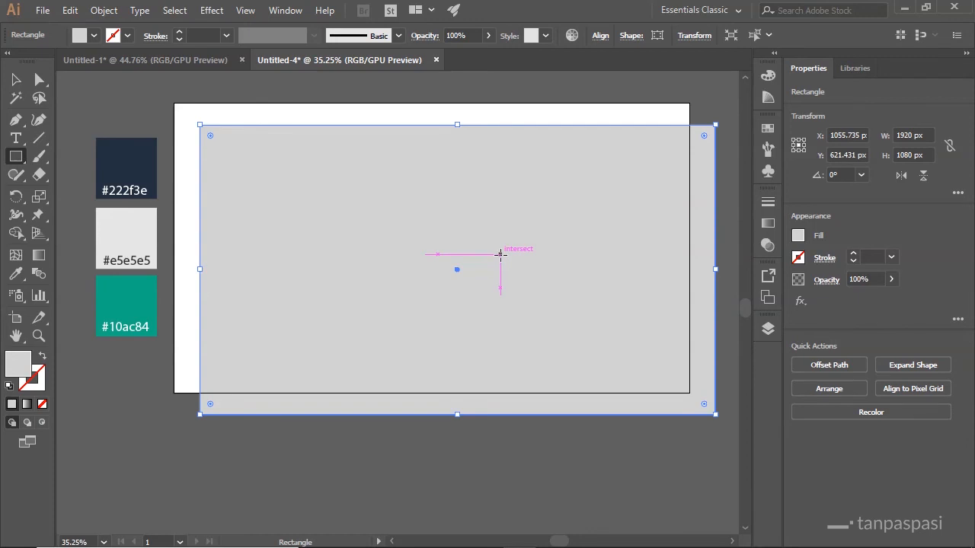
Fill the new rectangle with the green #10ac84 sampled from the palette swatch
{"action": "key", "text": "i"}
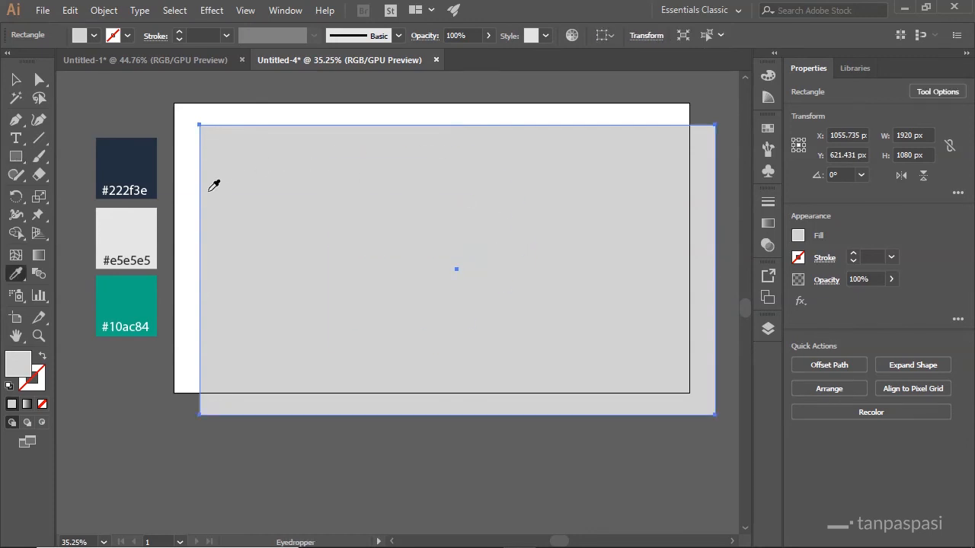
{"action": "left_click", "coordinate": [140, 292]}
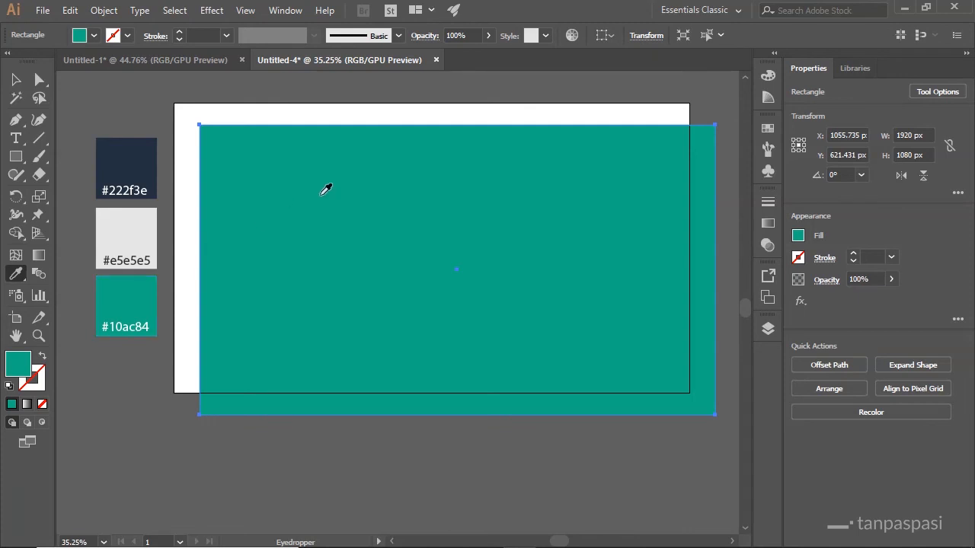
{"action": "key", "text": "v"}
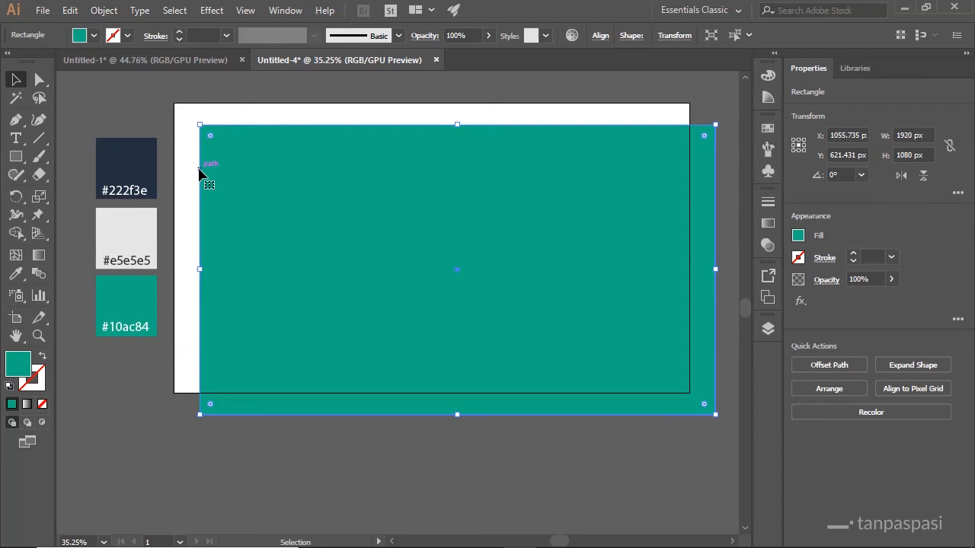
Send the green rectangle behind the clock, move it to cover the artboard exactly, and deselect it
{"action": "key", "text": "ctrl+shift+bracketleft"}
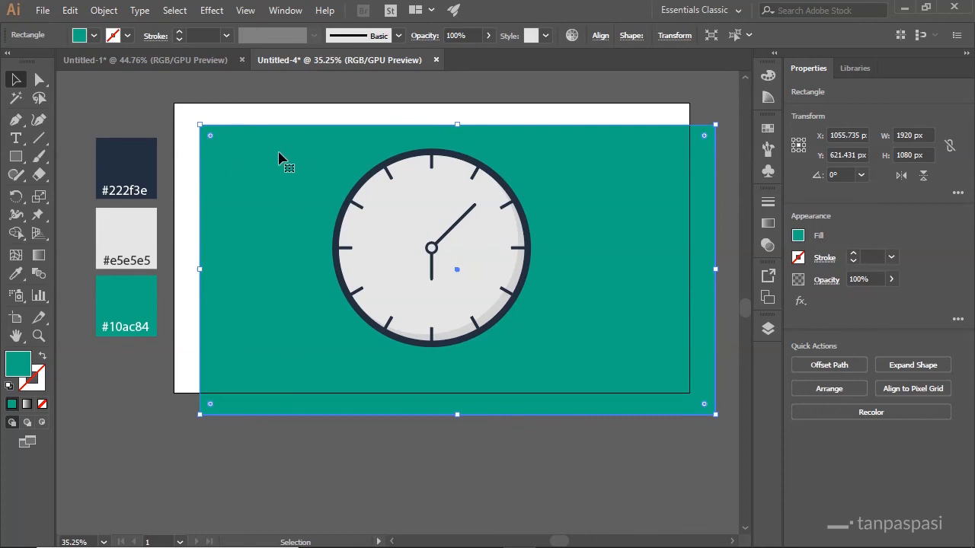
{"action": "left_click_drag", "start_coordinate": [279, 157], "coordinate": [252, 134]}
{"action": "left_click", "coordinate": [358, 98]}
{"action": "key", "text": "space"}
{"action": "left_click_drag", "start_coordinate": [583, 185], "coordinate": [551, 216]}
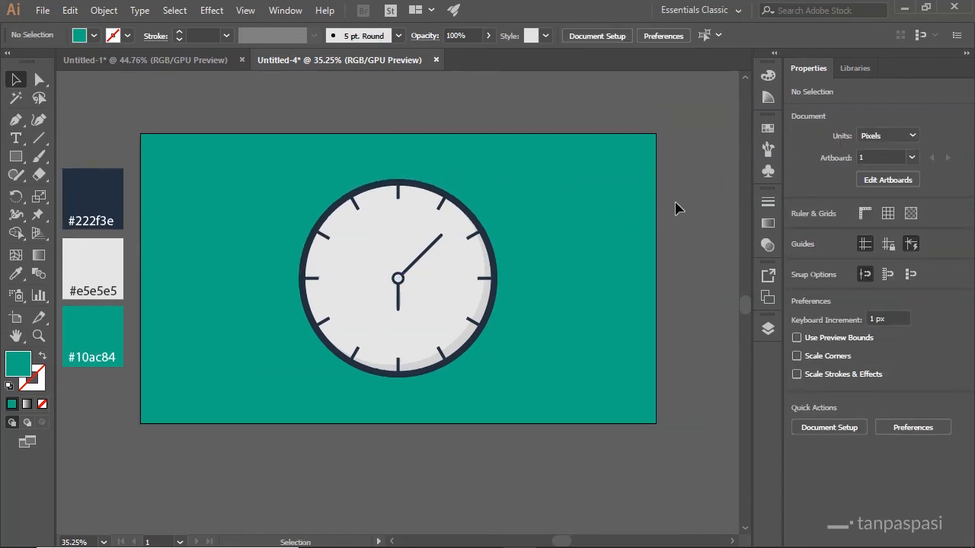
{"action": "key", "text": "ctrl+space"}
{"action": "left_click_drag", "start_coordinate": [597, 343], "coordinate": [548, 444]}
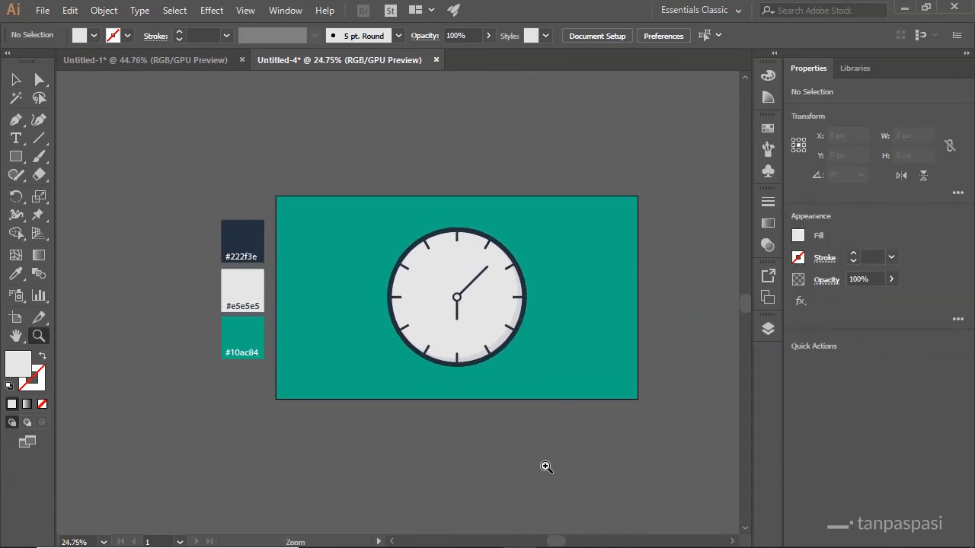